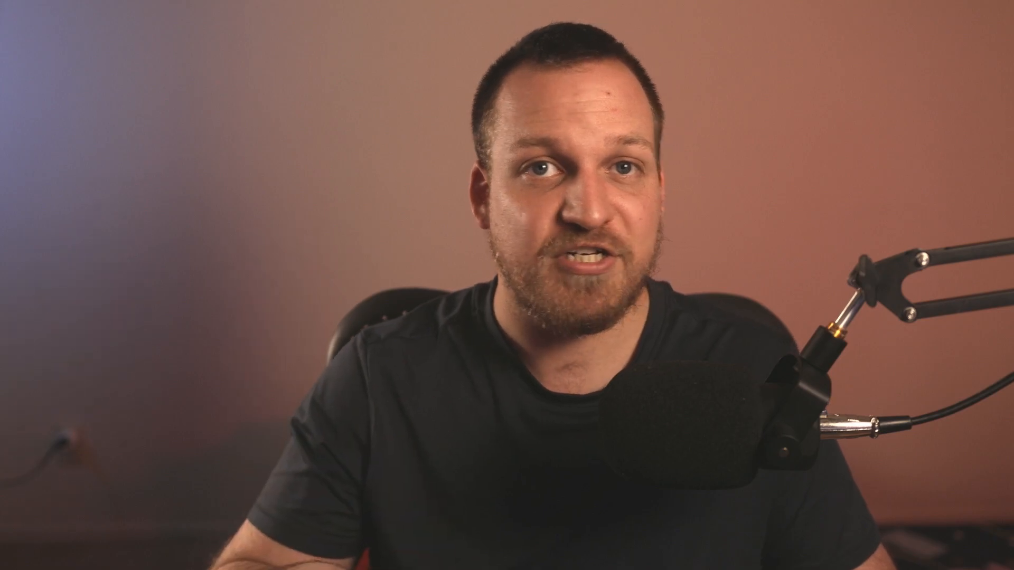
Auto-stack the 21 selected photos by capture time with 0:00:02 between stacks.
right_click(193, 262)
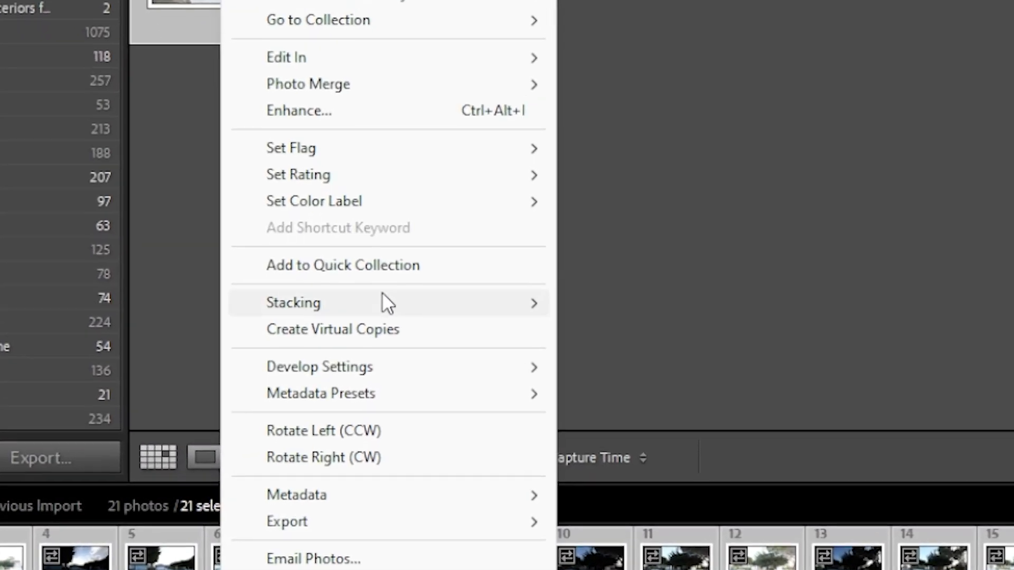
mouse_move(261, 411)
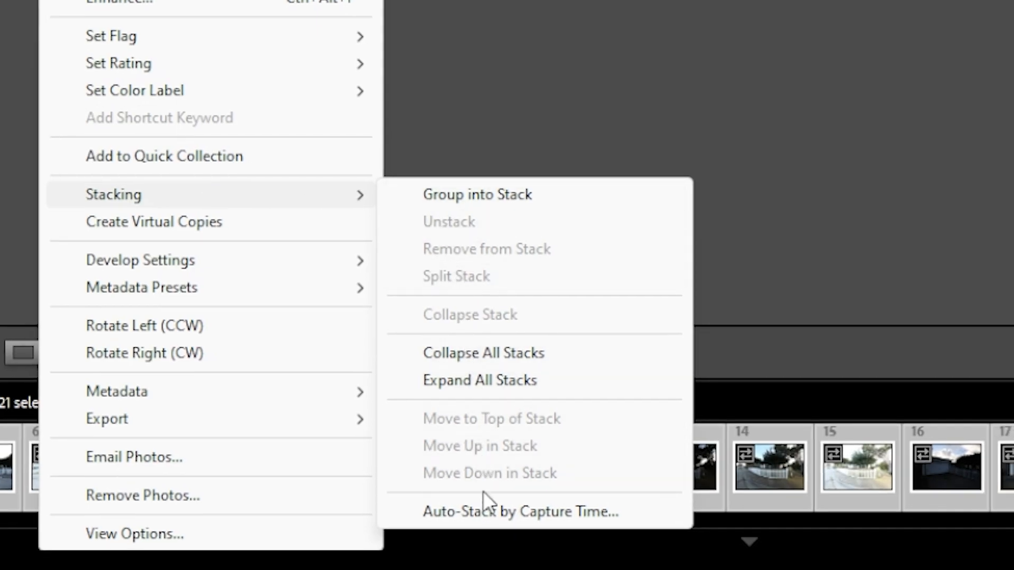
left_click(486, 512)
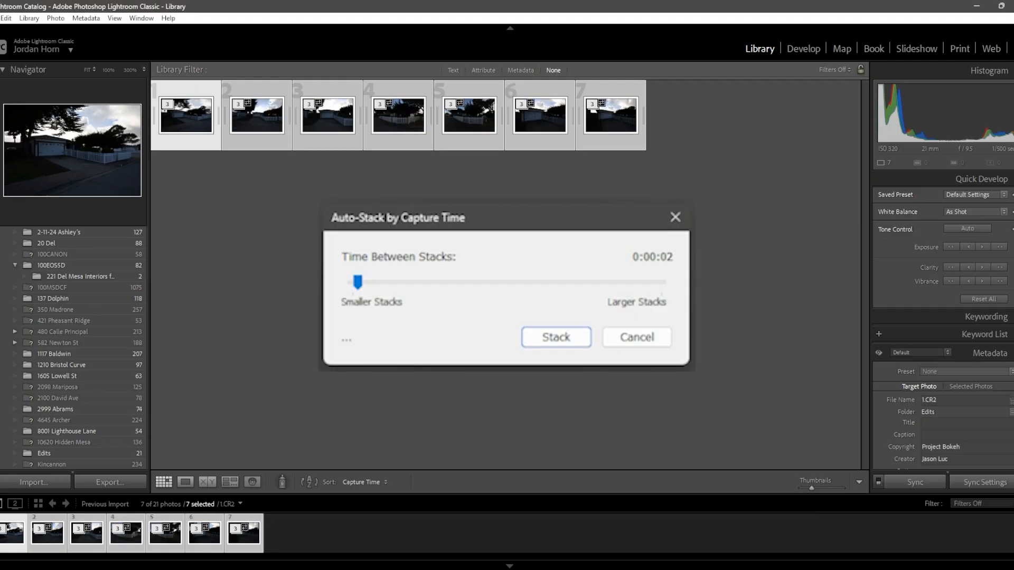
Merge the first stack to HDR with Auto Align and Create Stack on, Auto Settings off and Deghost Amount set to None.
left_click(182, 118)
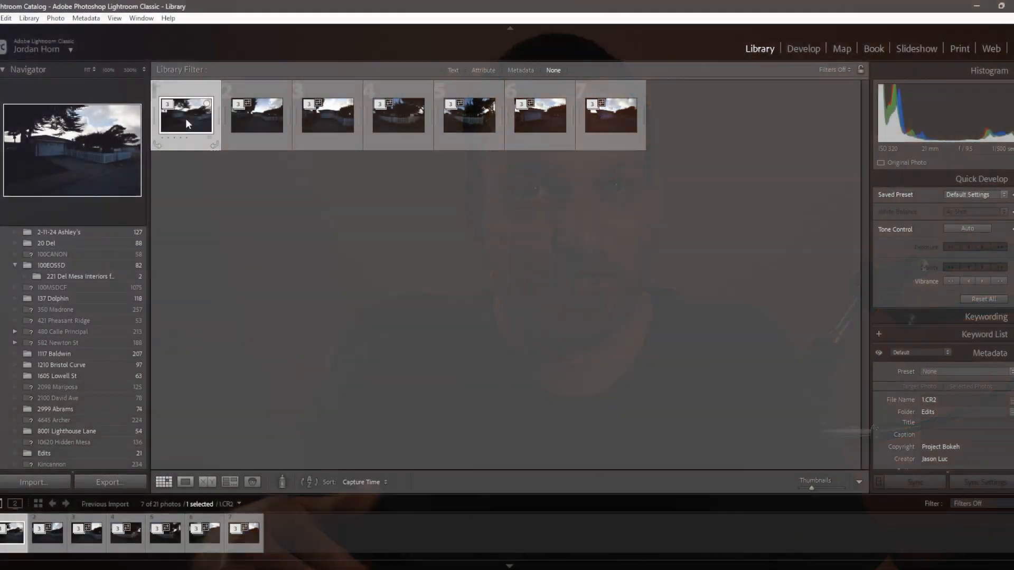
right_click(185, 118)
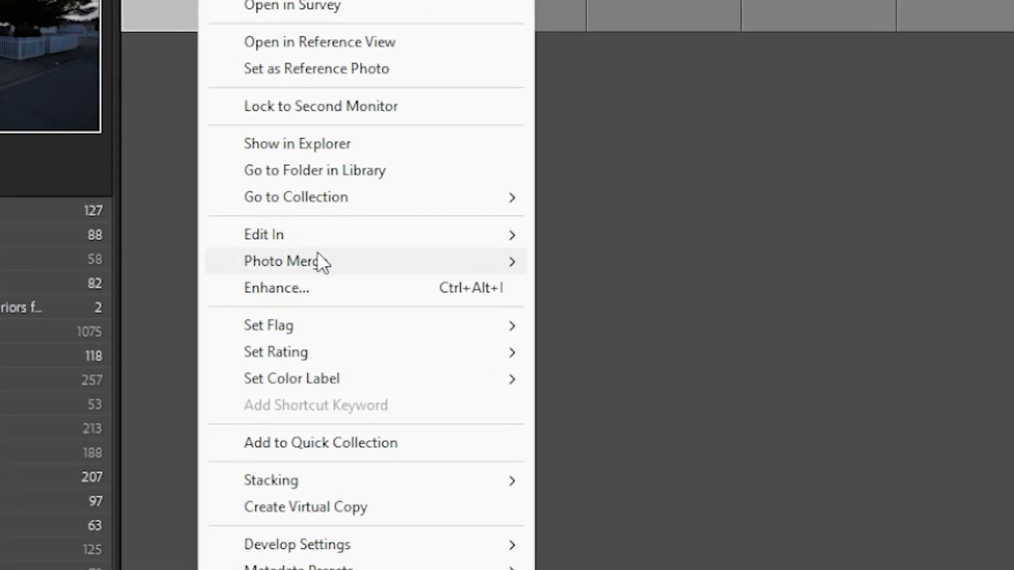
mouse_move(300, 260)
left_click(562, 262)
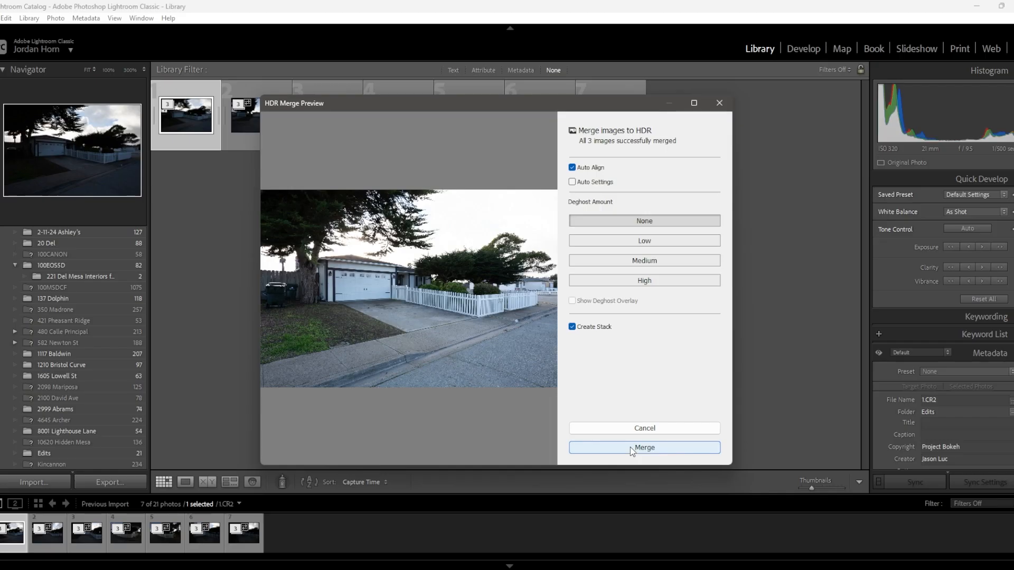
left_click(631, 449)
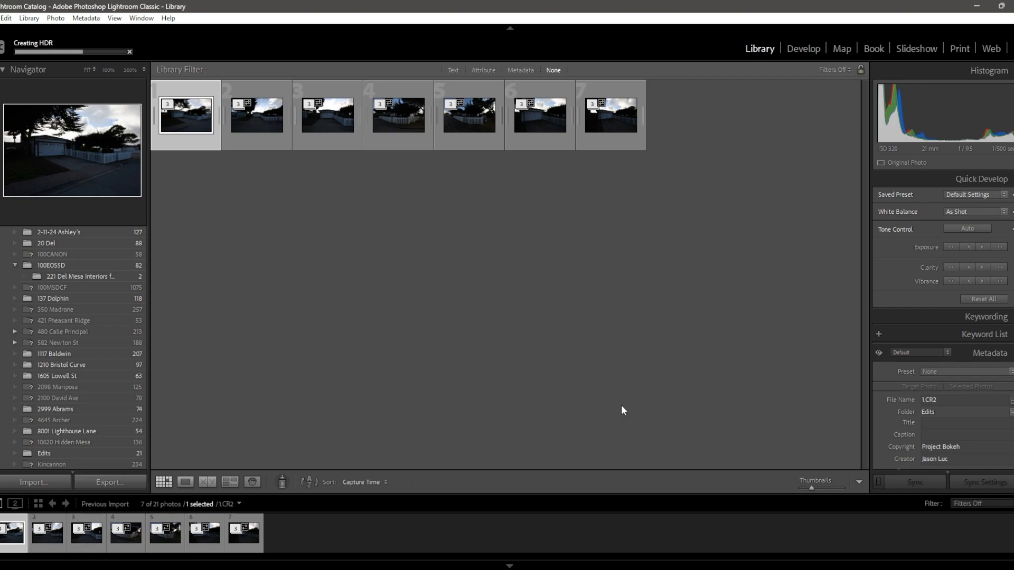
Select the remaining six stacks and merge each of them to HDR.
left_click(253, 109)
left_click(601, 115, "shift")
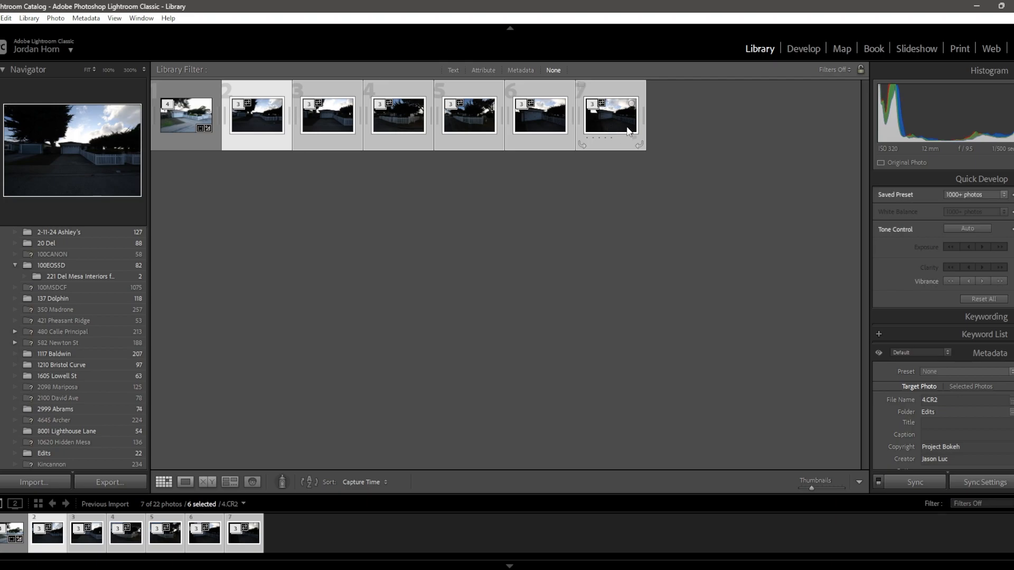
right_click(613, 118)
mouse_move(679, 267)
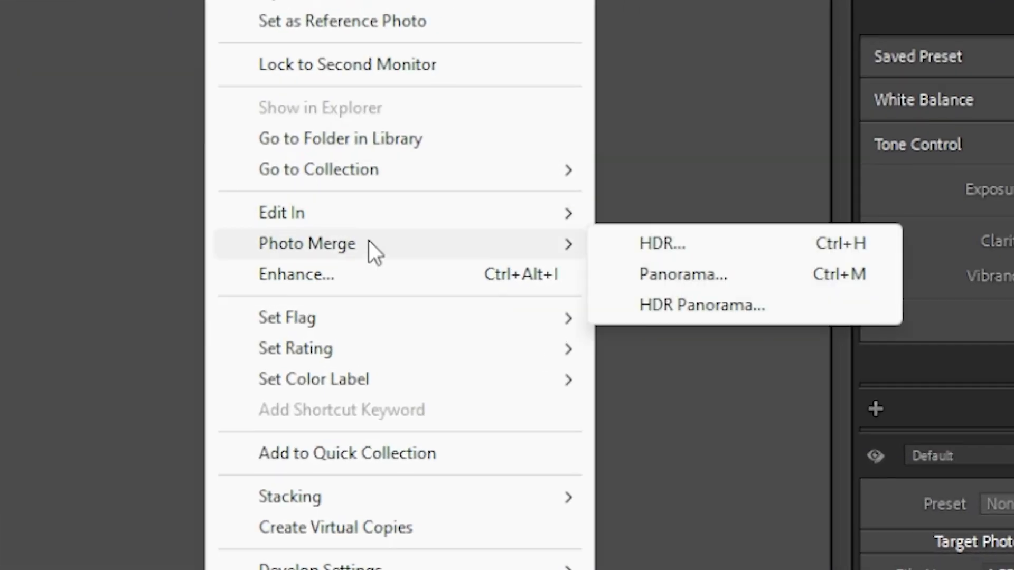
left_click(617, 244)
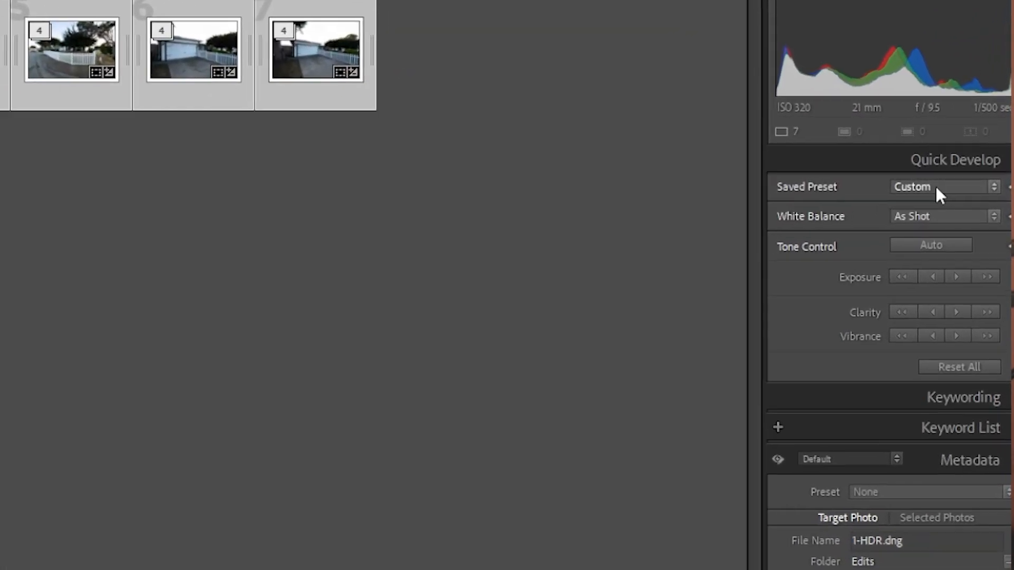
Apply the Exterior HDR user preset to all seven merged HDR photos.
left_click(909, 242)
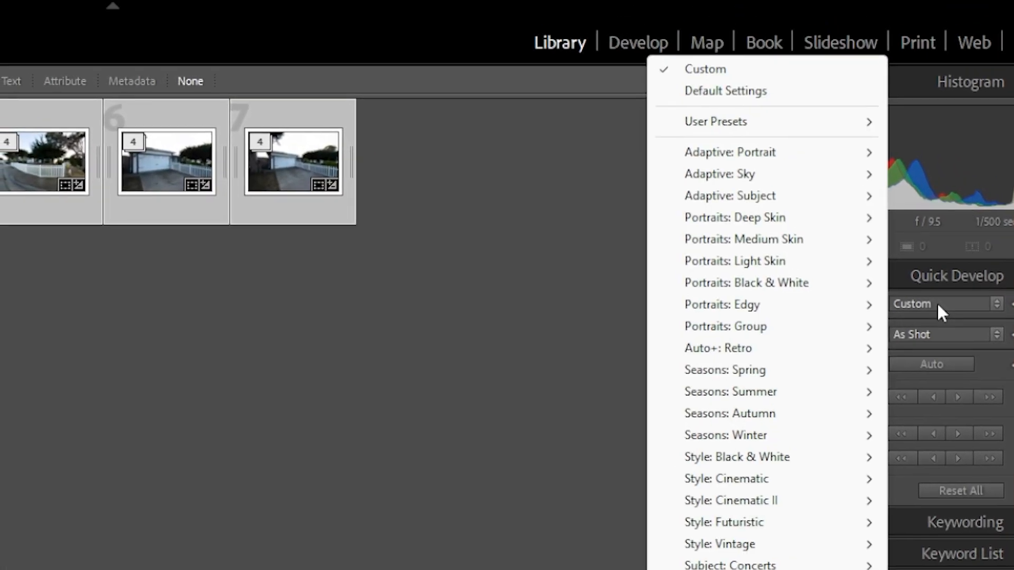
mouse_move(775, 125)
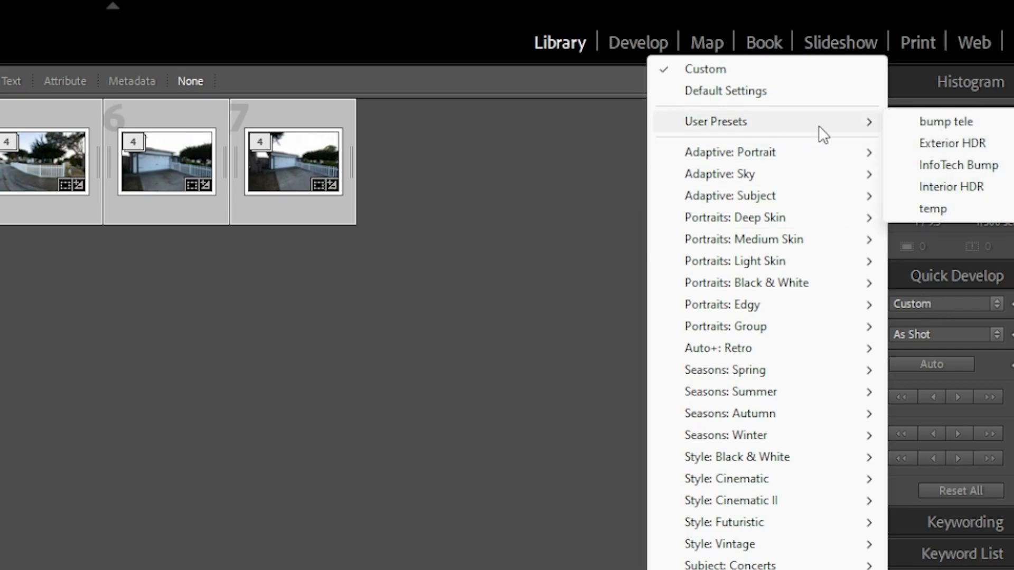
left_click(938, 143)
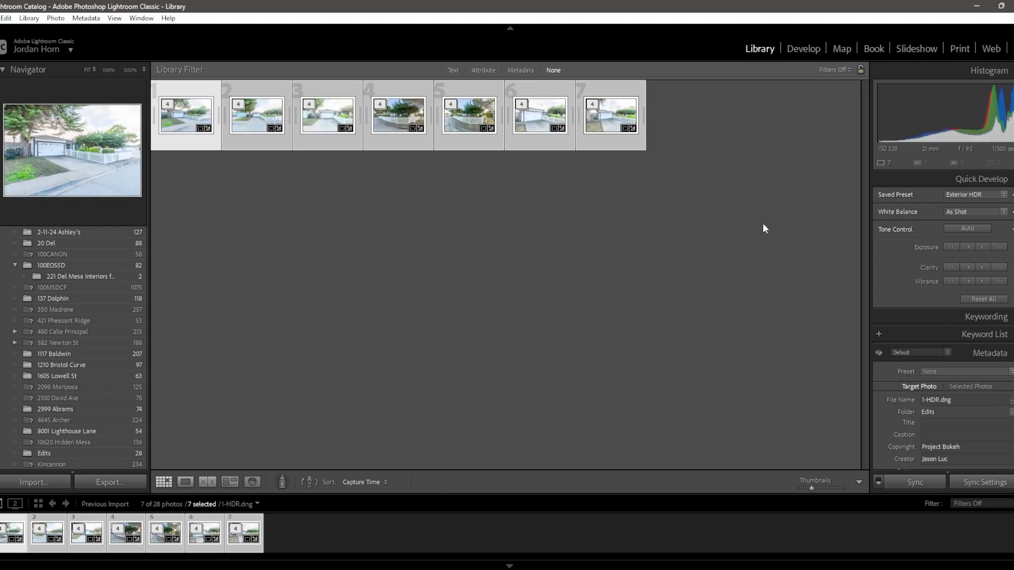
In the Develop module, lower the exposure of 1-HDR.dng to about -1.58.
left_click(804, 51)
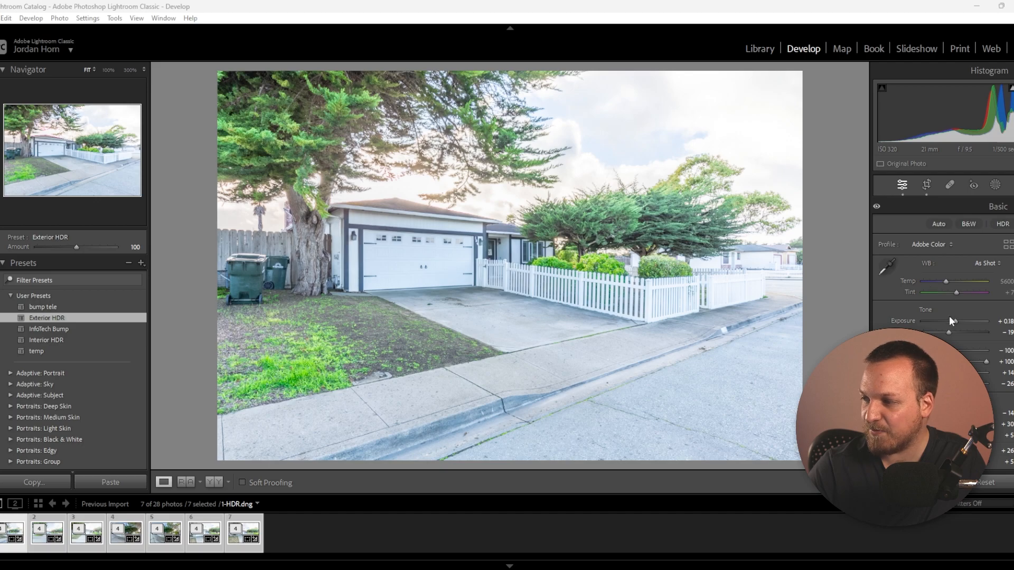
left_click_drag(954, 319, 951, 320)
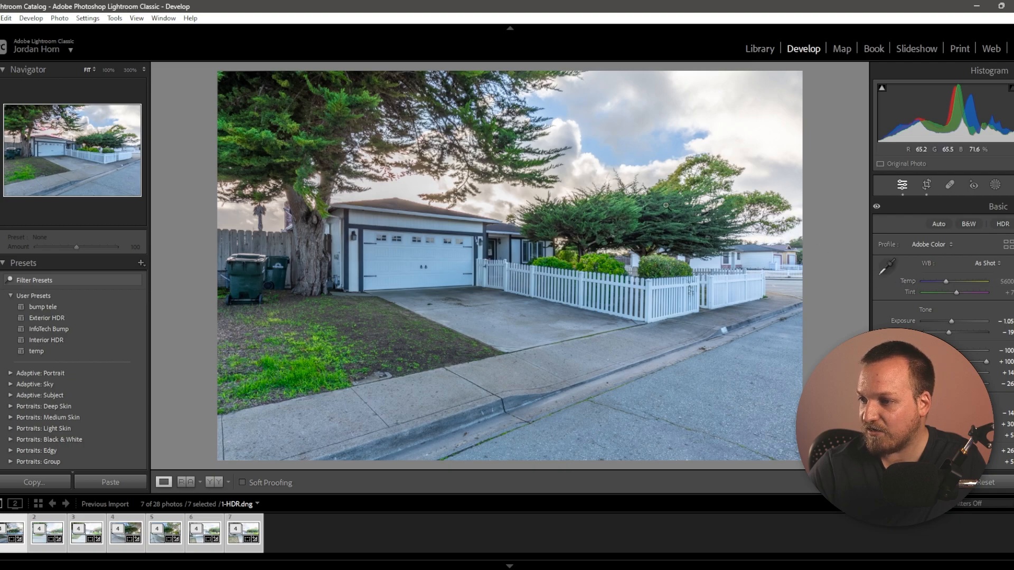
left_click_drag(952, 323, 951, 321)
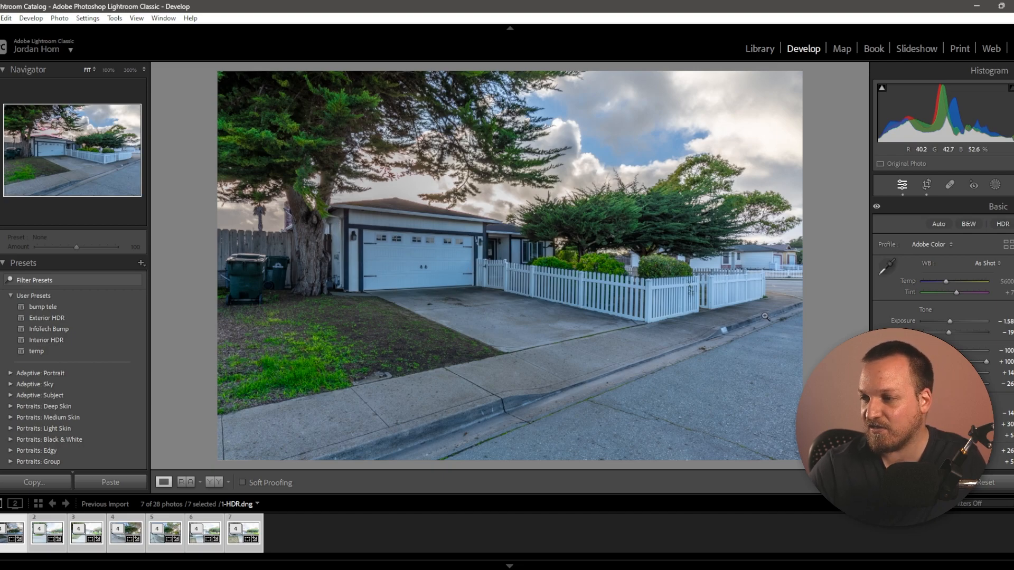
Correct the photo's perspective with the automatic Transform adjustment.
scroll(943, 264, "down", 5)
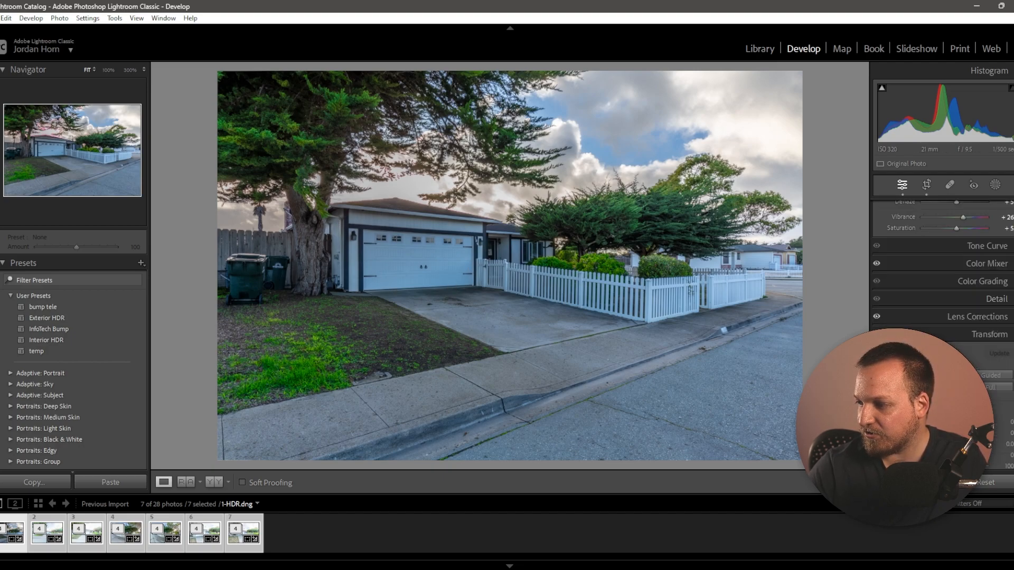
left_click(944, 375)
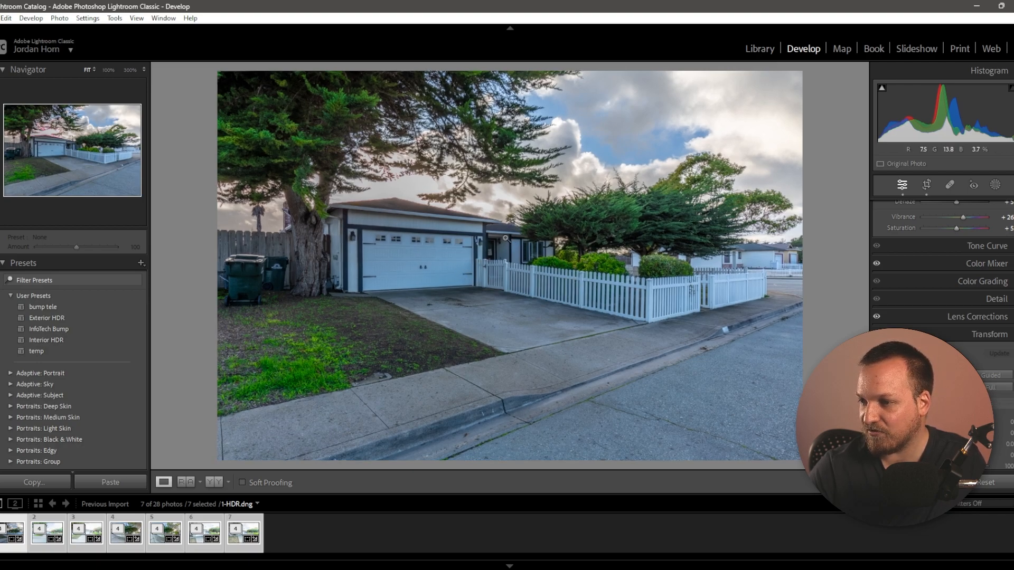
scroll(914, 318, "up", 5)
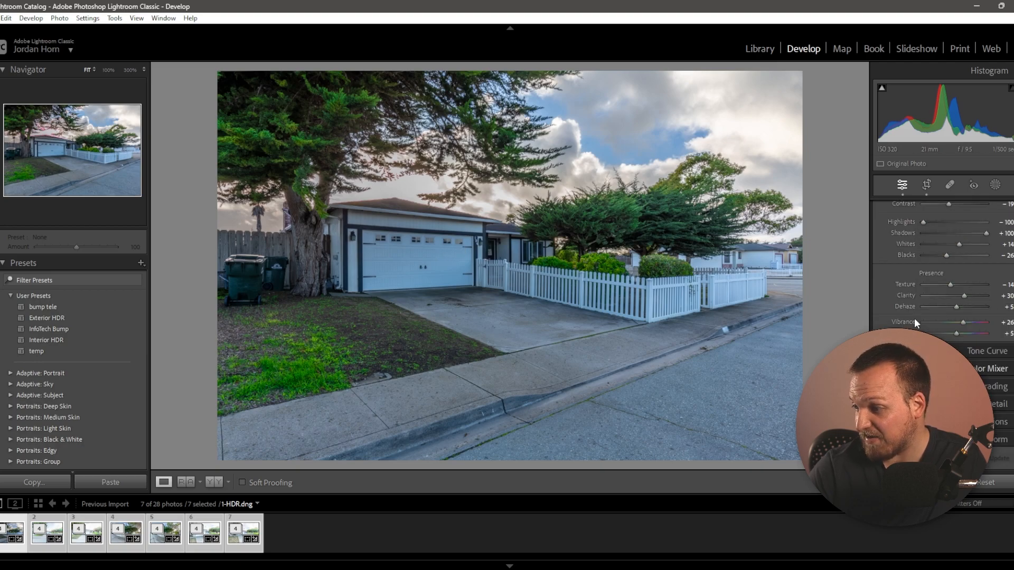
Create a brush mask with exposure 1.02 and paint it over the house, lawn, driveway, fence and street.
left_click(995, 186)
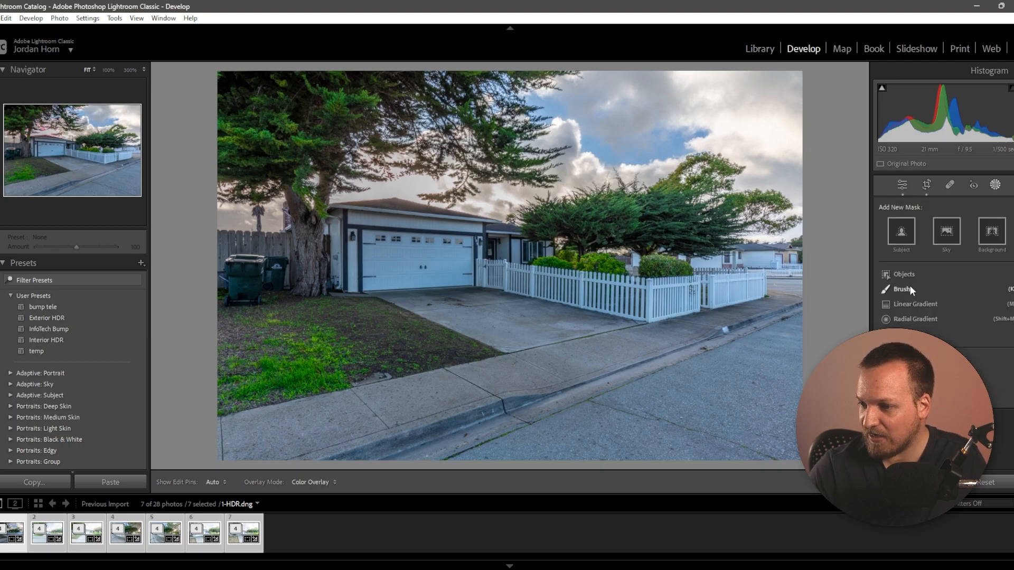
left_click(910, 287)
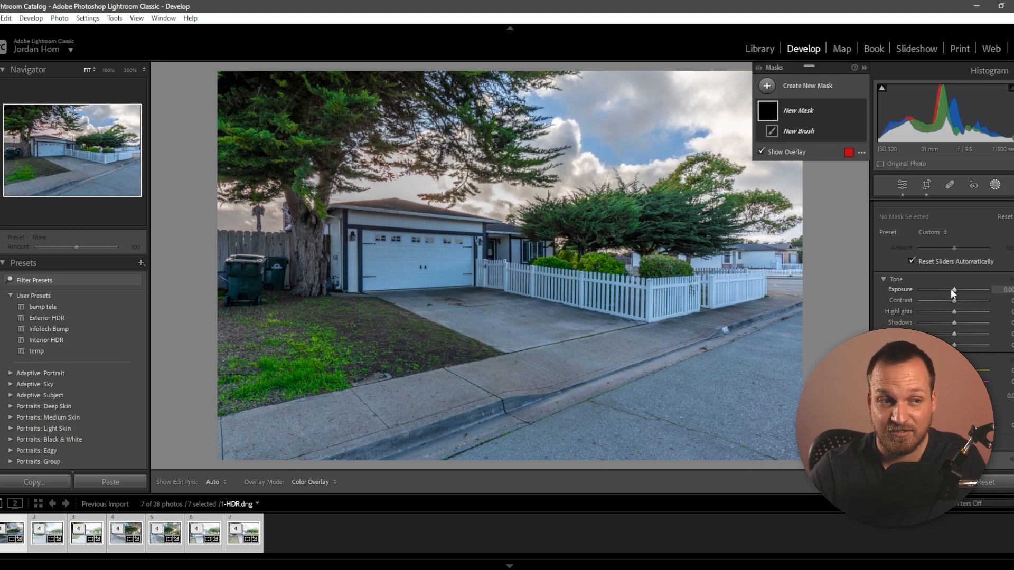
left_click_drag(953, 290, 962, 290)
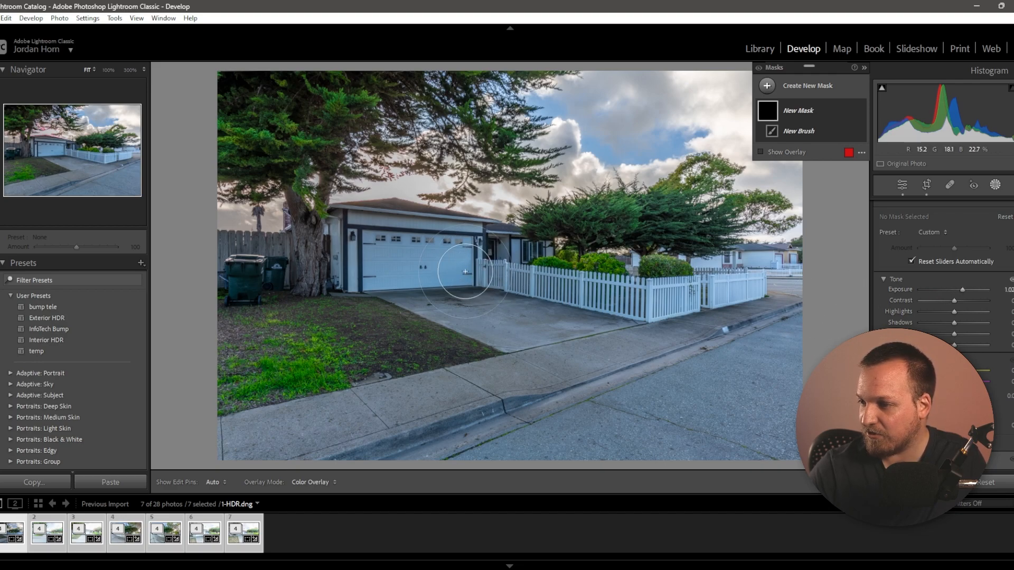
key("h")
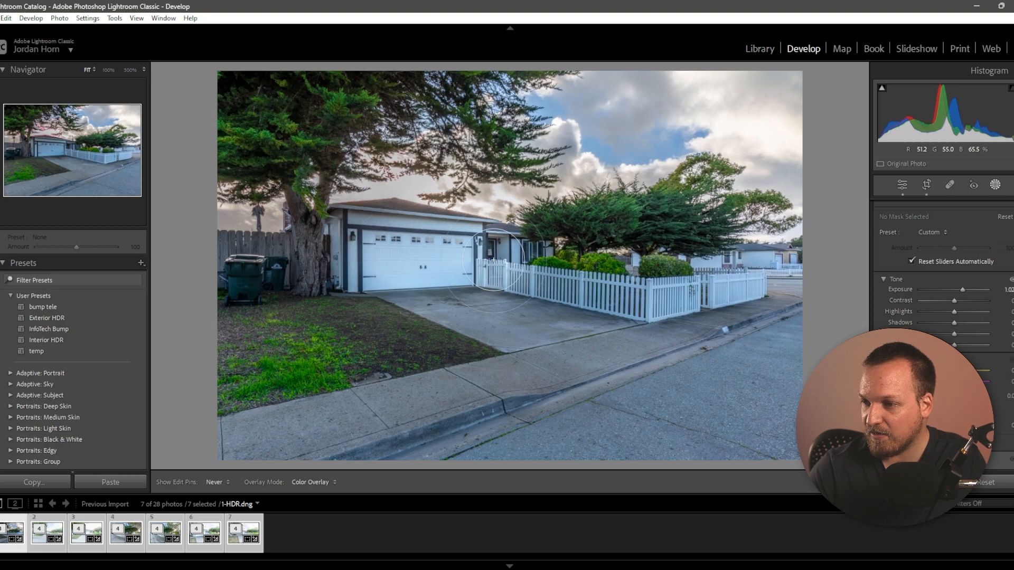
mouse_move(303, 316)
left_mouse_down()
mouse_move(192, 331)
mouse_move(625, 331)
mouse_move(486, 412)
mouse_move(755, 444)
mouse_move(819, 316)
mouse_move(660, 285)
mouse_move(537, 293)
left_mouse_up()
key("h")
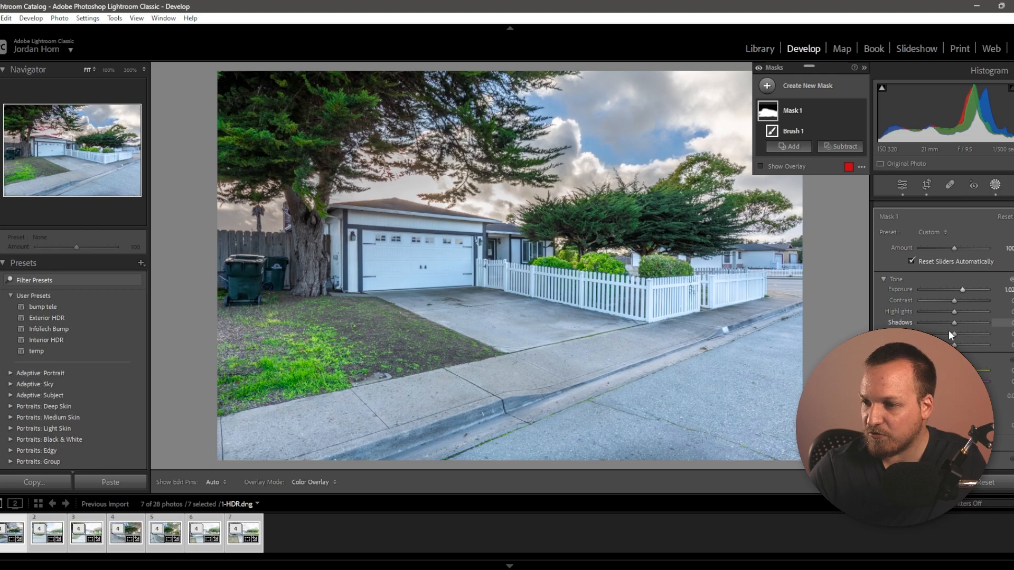
Warm the brush mask to a temperature of 32 and set its exposure to 0.76.
left_click_drag(954, 370, 957, 370)
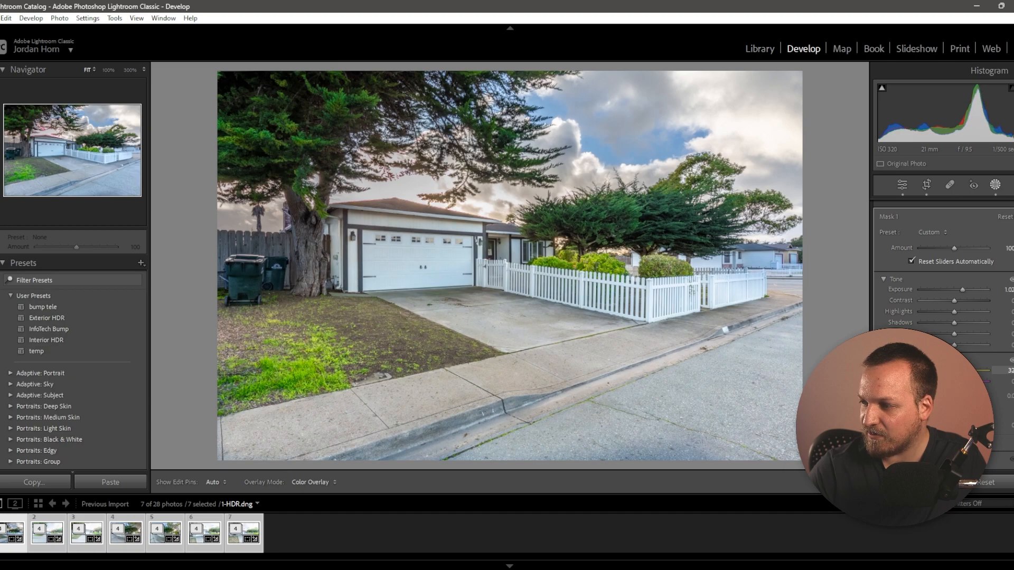
left_click_drag(965, 370, 966, 370)
left_click(966, 370)
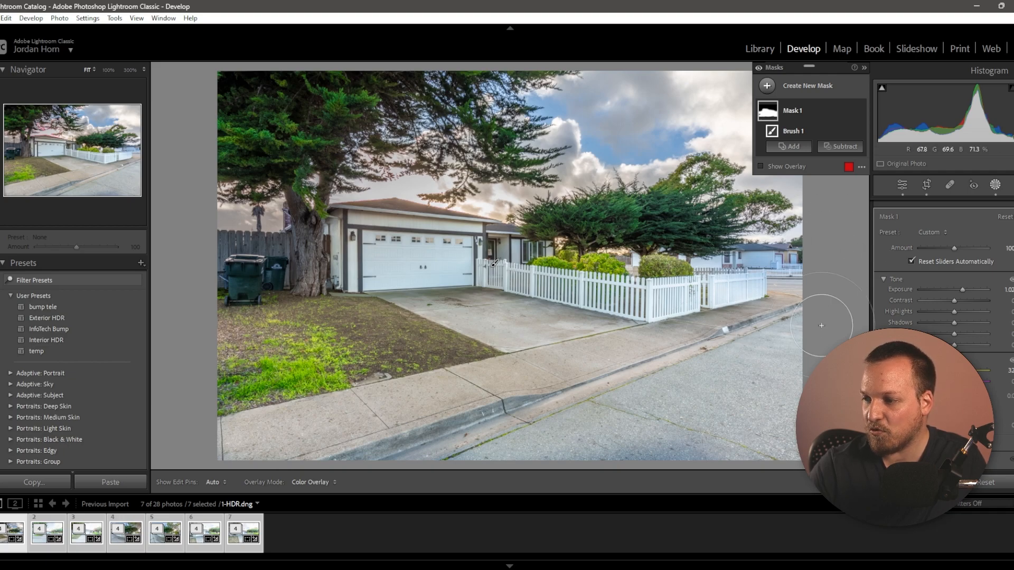
left_click_drag(962, 290, 960, 289)
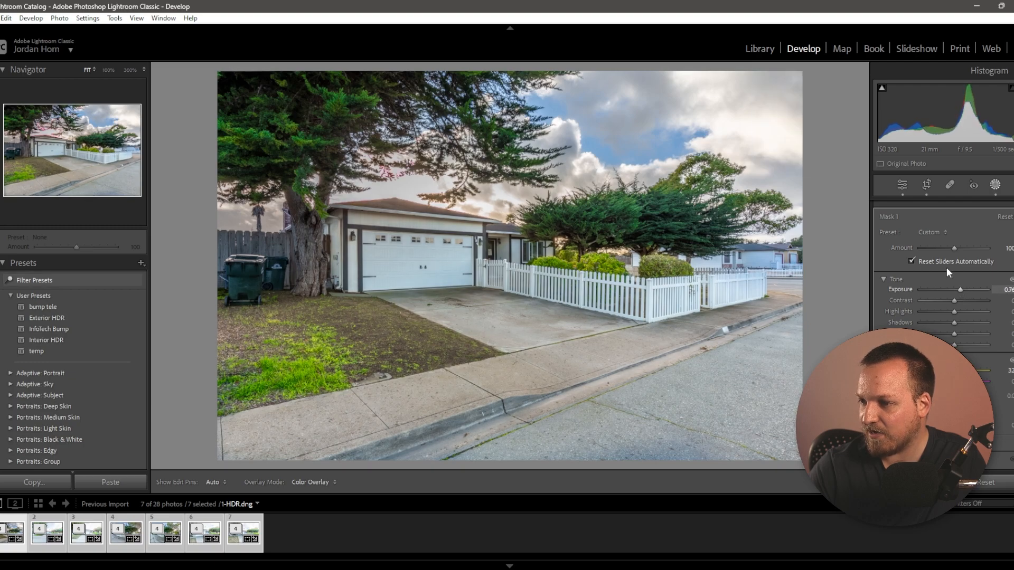
Extend the brush mask over the trees behind the white fence.
key("h")
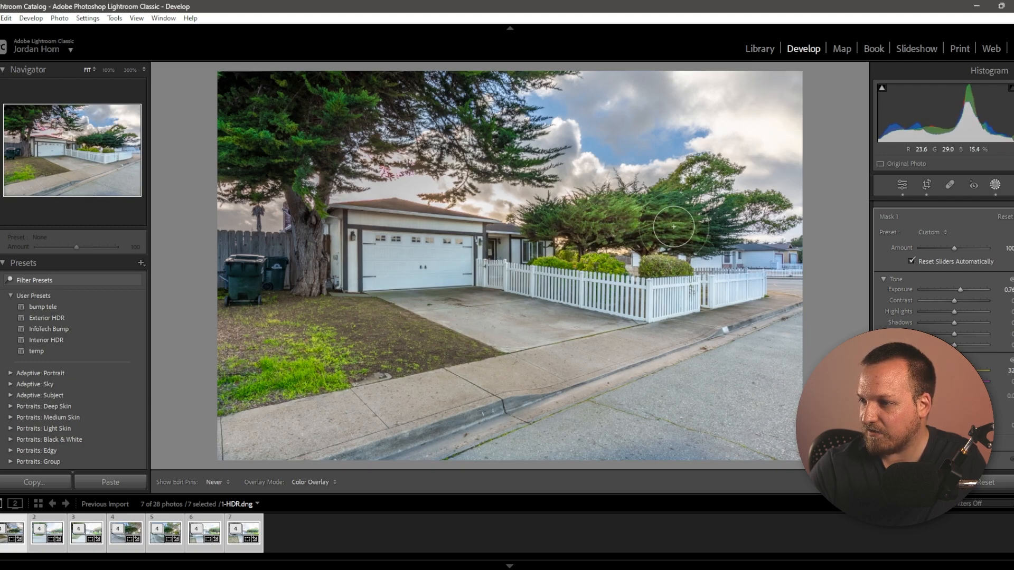
key("h")
Try extending the brush mask over the large tree beside the garage, and remove those strokes.
key("h")
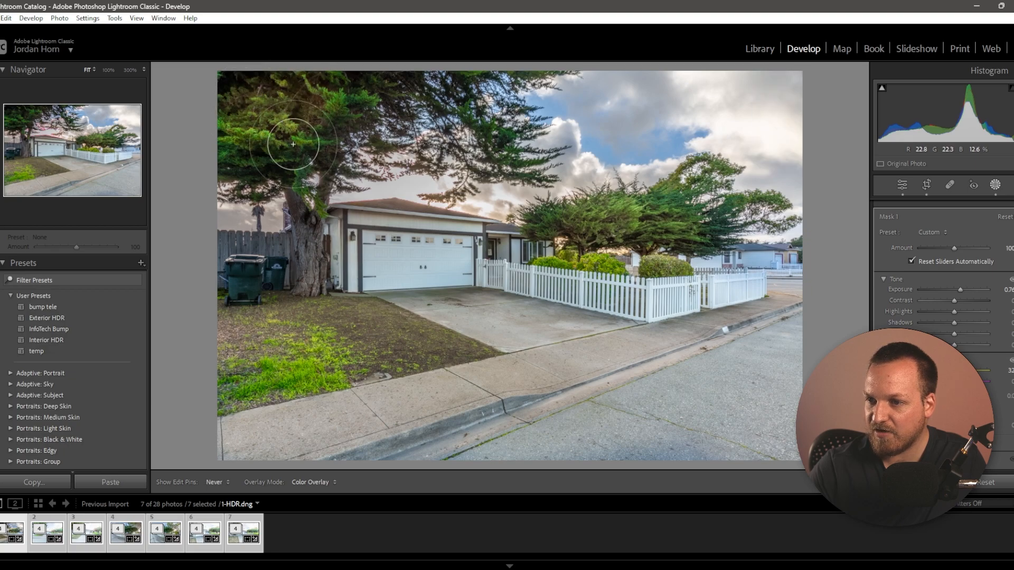
key("h")
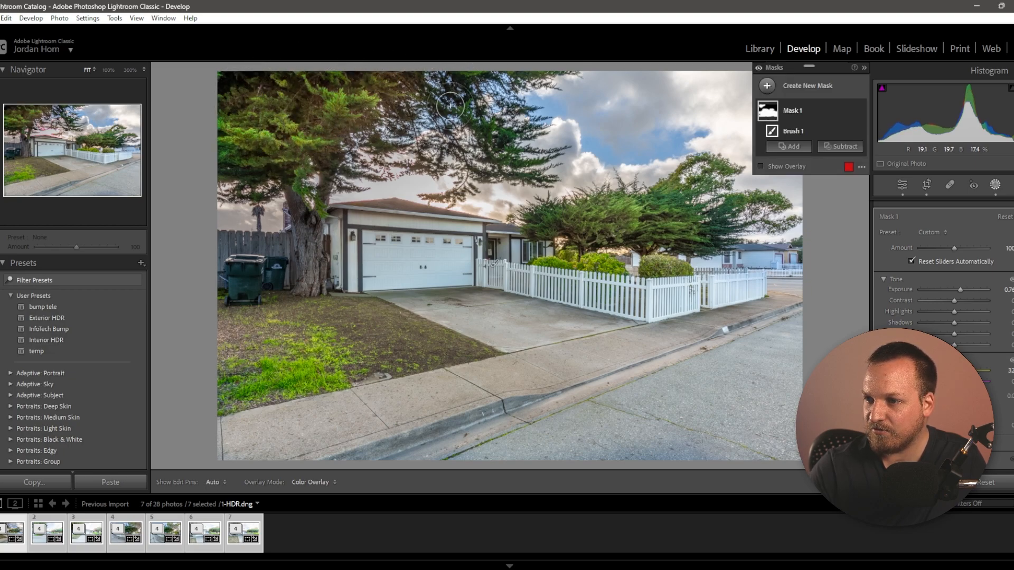
key("h")
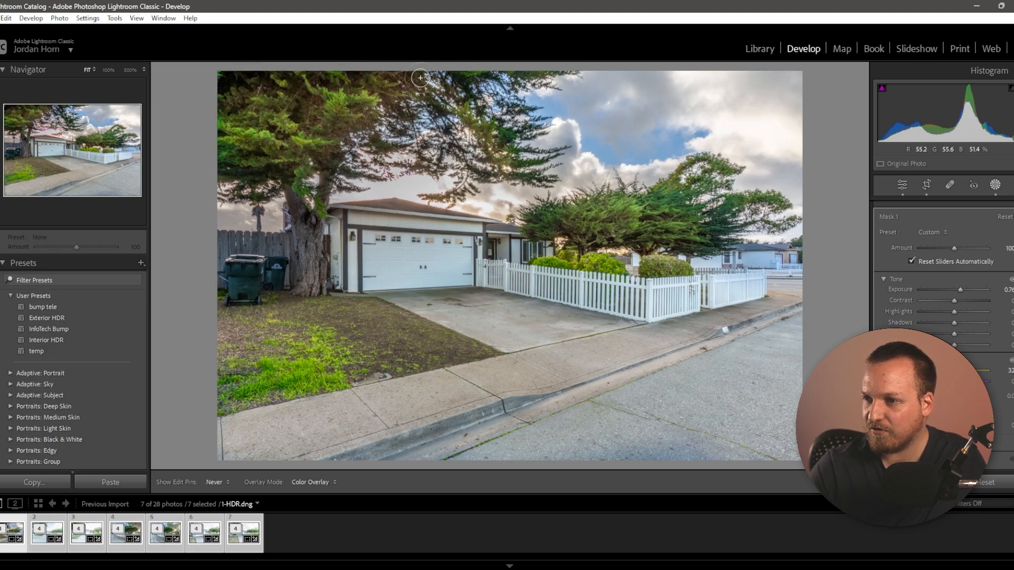
key("h")
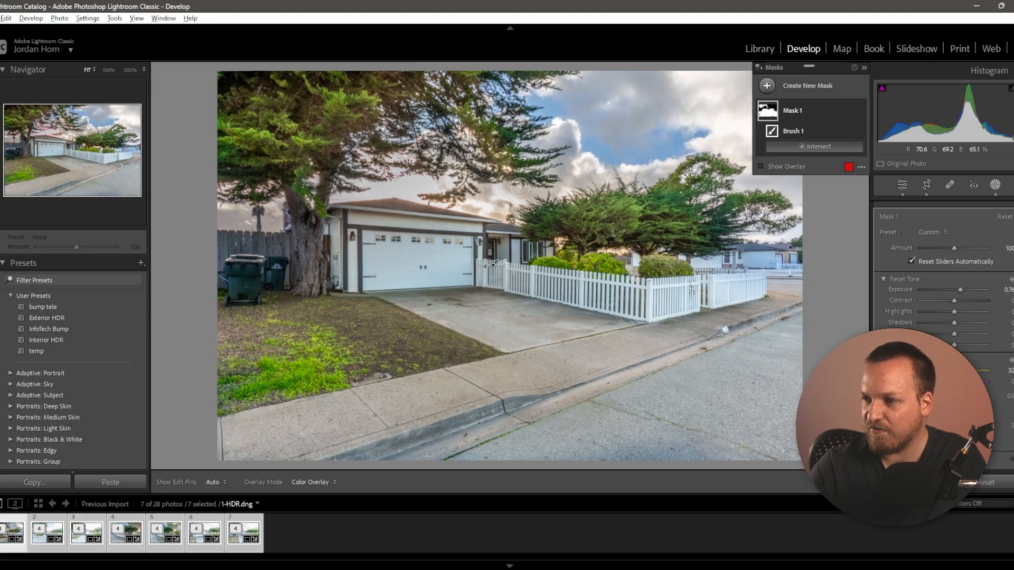
key("h")
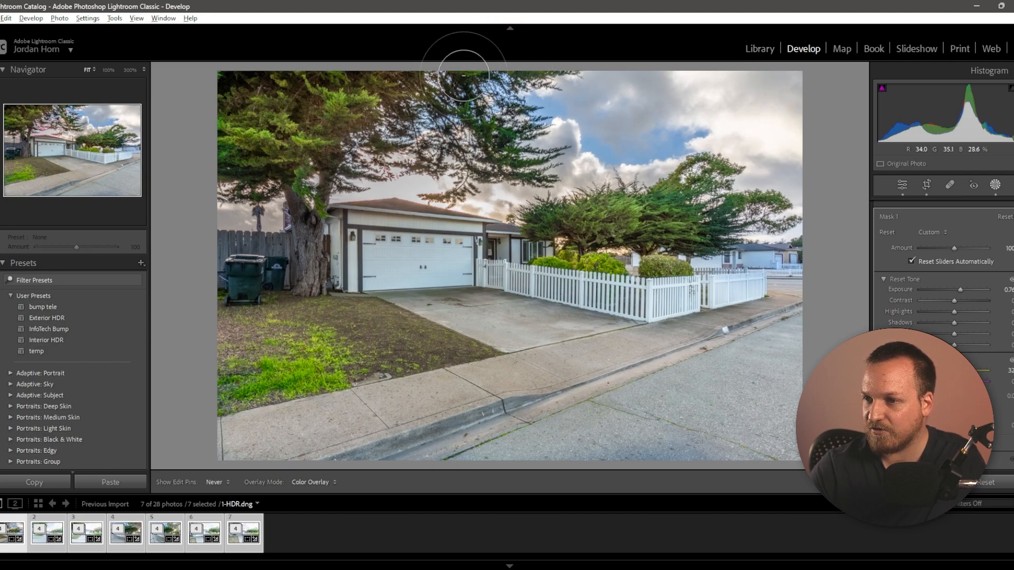
key("h")
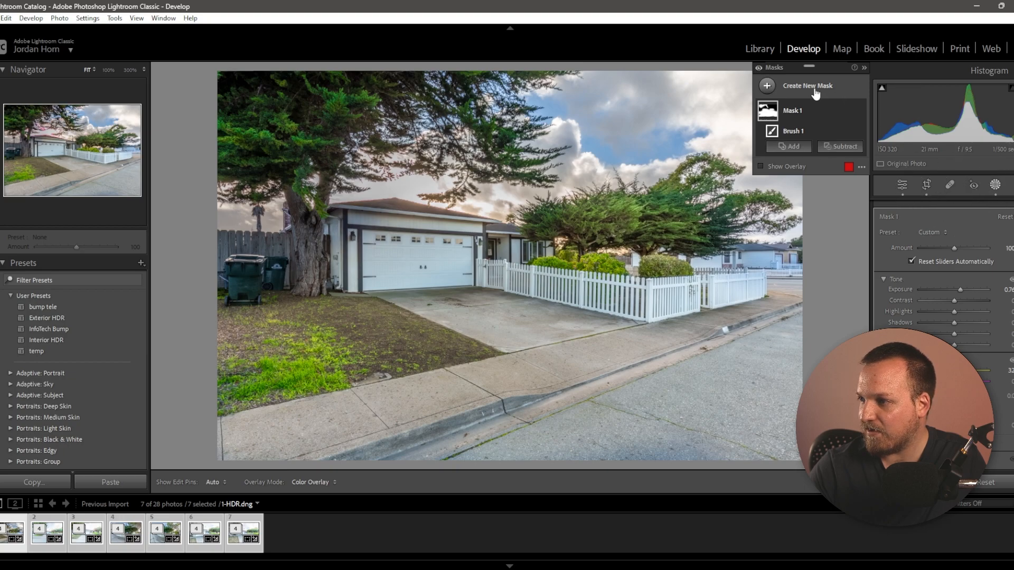
Create a second brush mask with slightly raised exposure and paint it over the large tree beside the garage.
left_click(816, 87)
left_click(824, 186)
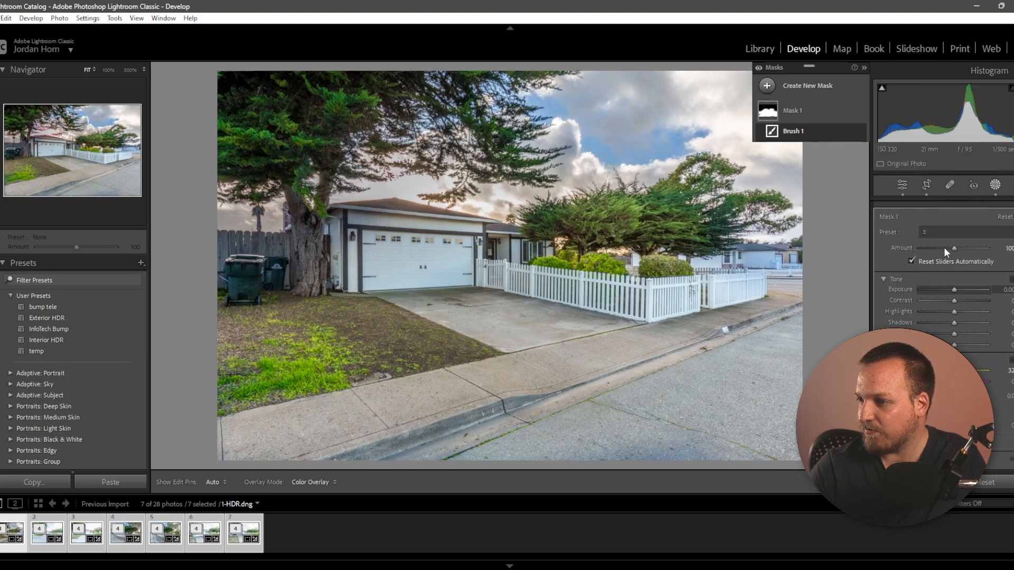
scroll(954, 284, "down", 3)
scroll(955, 289, "up", 3)
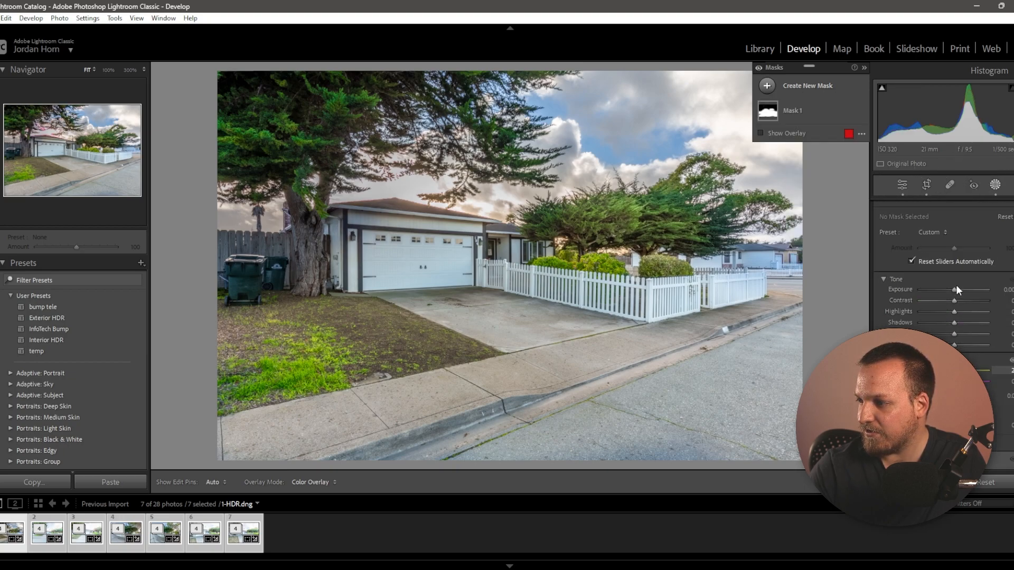
left_click(956, 287)
left_click_drag(955, 287, 958, 287)
mouse_move(350, 94)
left_mouse_down()
mouse_move(257, 94)
mouse_move(264, 80)
mouse_move(259, 139)
mouse_move(247, 91)
mouse_move(415, 85)
mouse_move(418, 67)
mouse_move(345, 99)
mouse_move(273, 150)
mouse_move(317, 206)
left_mouse_up()
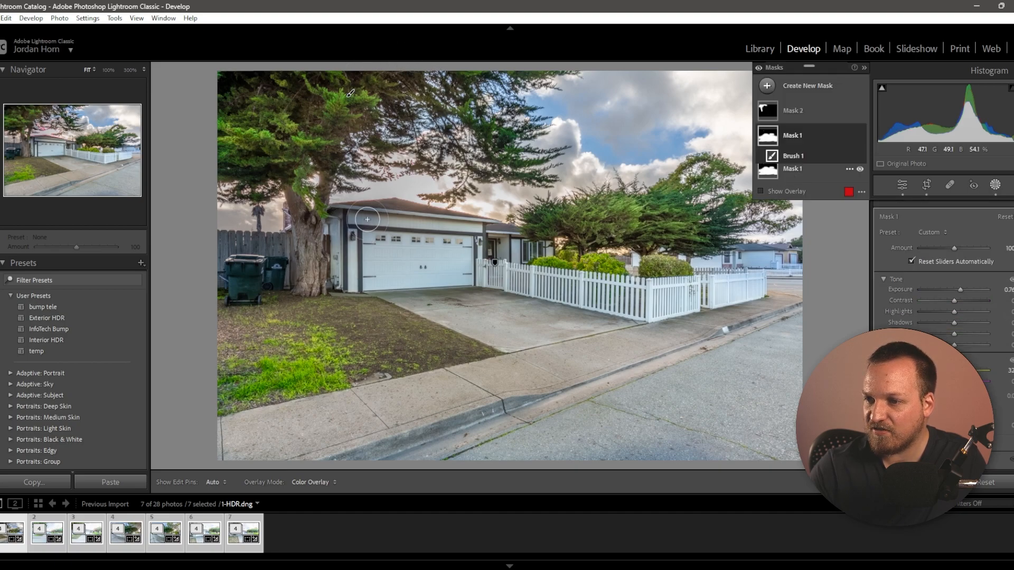
Touch up the first brush mask around the tree trunk and the adjoining garage edge, and set its temperature to 27.
mouse_move(373, 226)
left_mouse_down()
mouse_move(296, 216)
mouse_move(274, 204)
left_mouse_up()
key("alt")
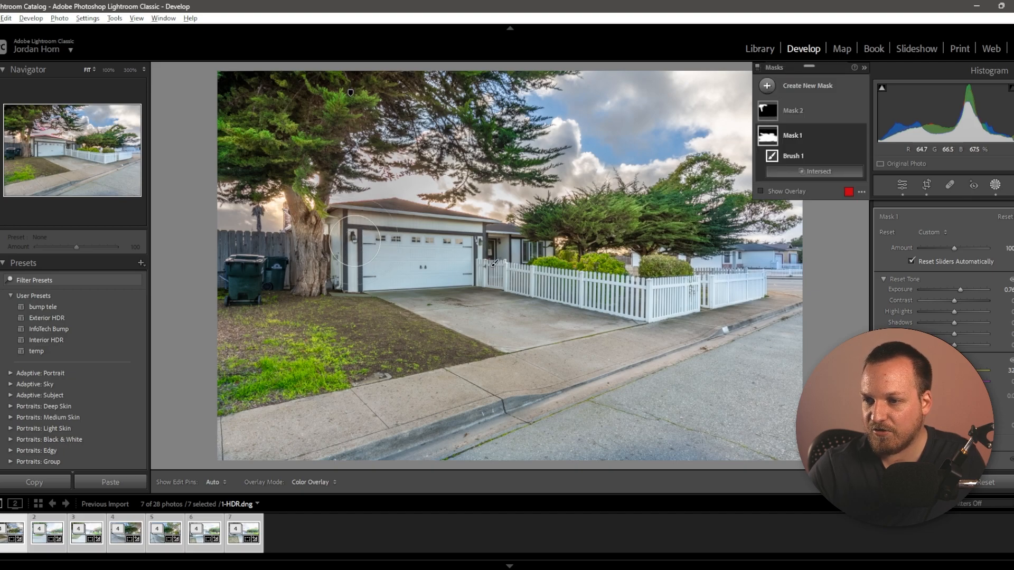
mouse_move(370, 225)
left_mouse_down()
mouse_move(286, 204)
mouse_move(358, 241)
mouse_move(316, 236)
mouse_move(298, 216)
mouse_move(341, 245)
mouse_move(390, 243)
mouse_move(408, 231)
mouse_move(344, 219)
mouse_move(340, 239)
left_mouse_up()
left_click_drag(349, 292, 359, 240)
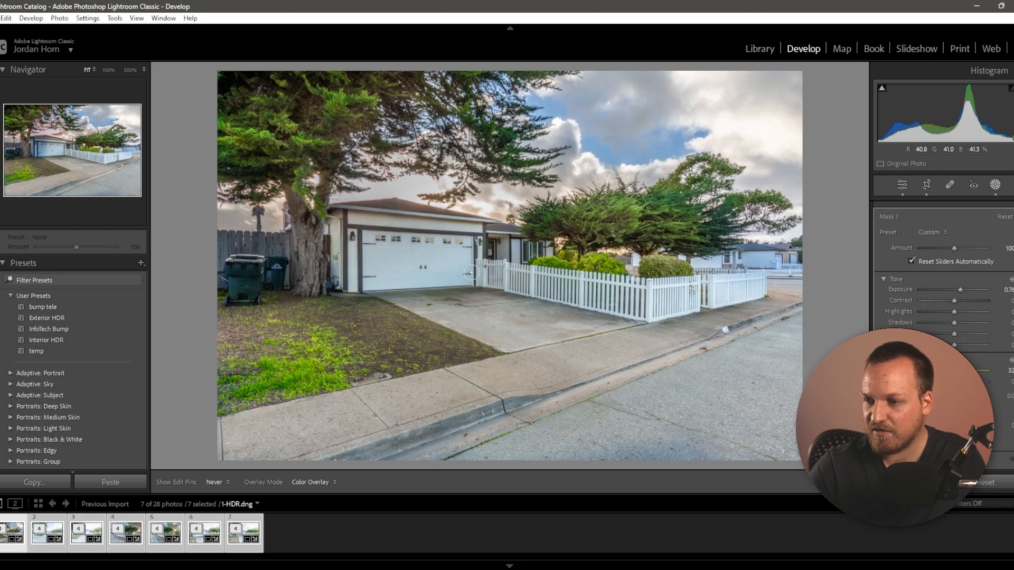
left_click_drag(463, 273, 466, 270)
left_click_drag(966, 370, 963, 370)
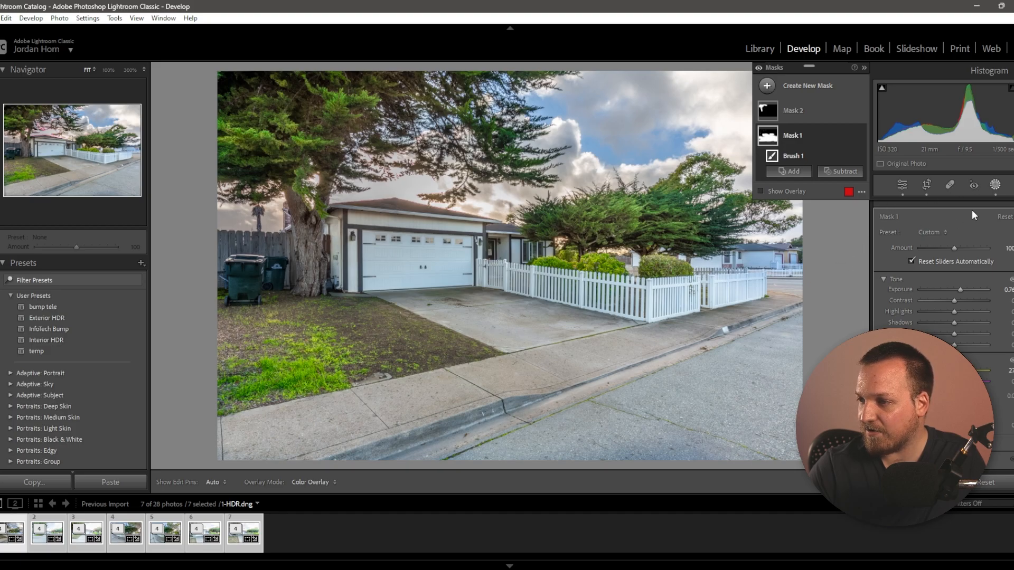
left_click(996, 186)
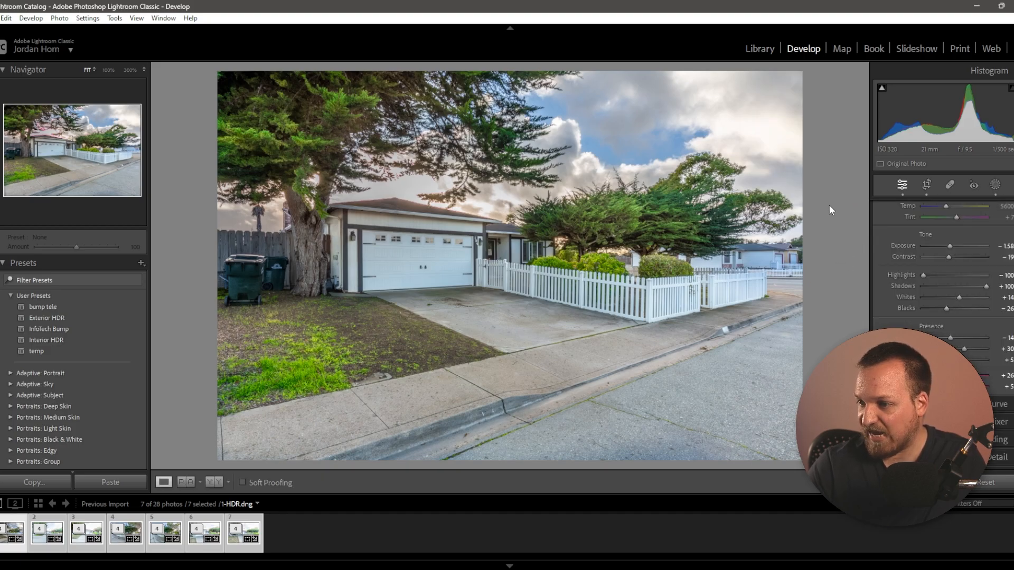
left_click_drag(533, 235, 745, 221)
left_click_drag(641, 260, 706, 170)
left_click_drag(653, 227, 665, 283)
left_click_drag(590, 208, 708, 208)
mouse_move(511, 294)
left_mouse_down()
mouse_move(723, 239)
mouse_move(762, 258)
left_mouse_up()
left_click_drag(658, 261, 618, 174)
left_click_drag(597, 249, 473, 97)
left_click(595, 285)
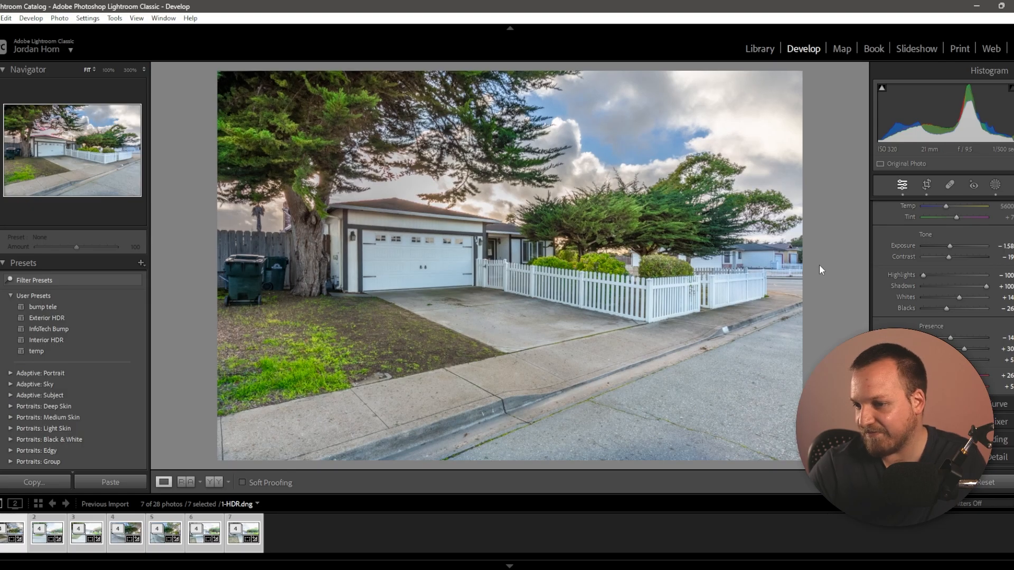
left_click(260, 267)
left_click(346, 291)
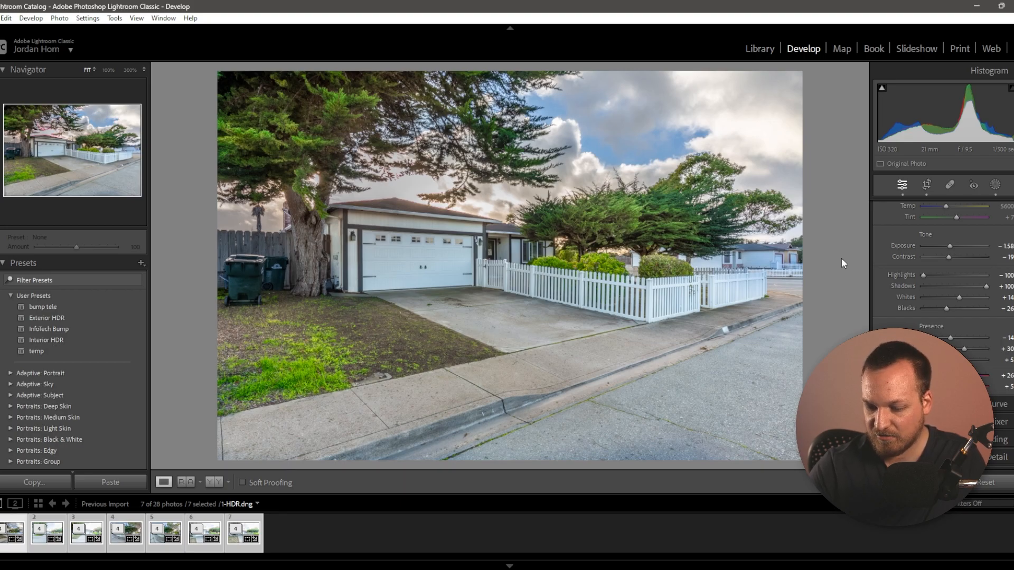
Open 4-HDR.dng, set its exposure to -1.40 and apply an automatic perspective correction.
key("Right")
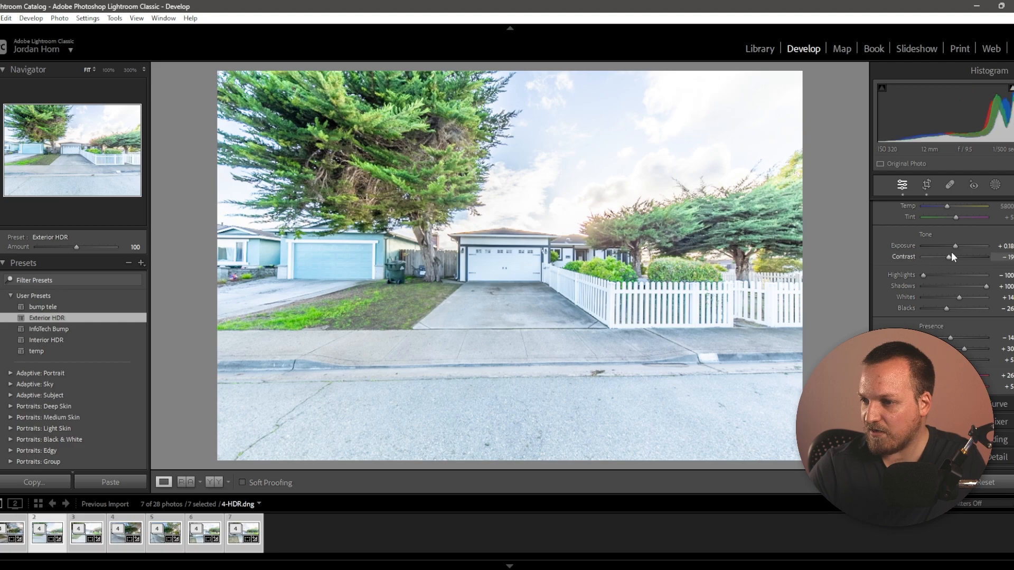
left_click_drag(956, 246, 950, 246)
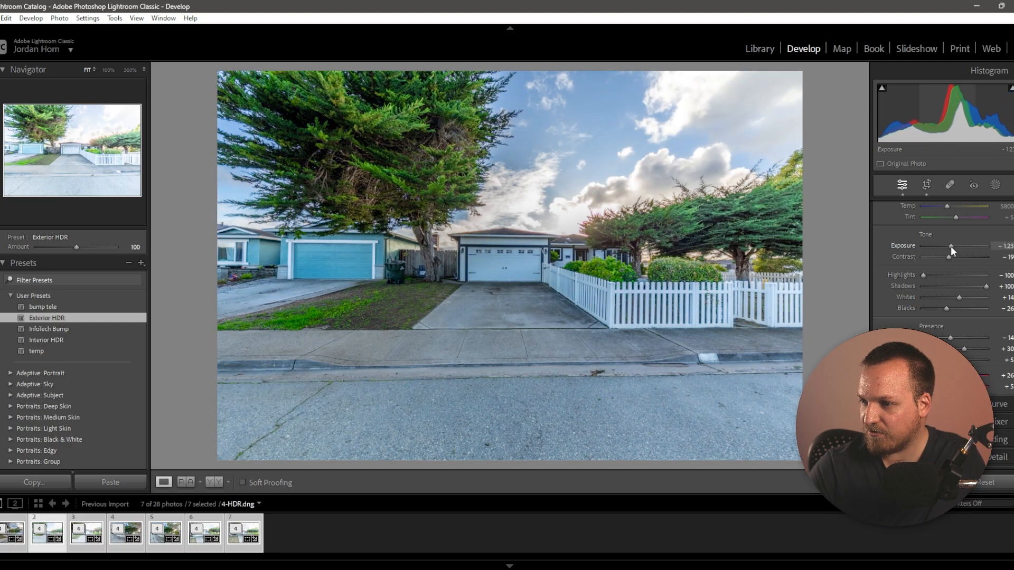
scroll(940, 264, "down", 5)
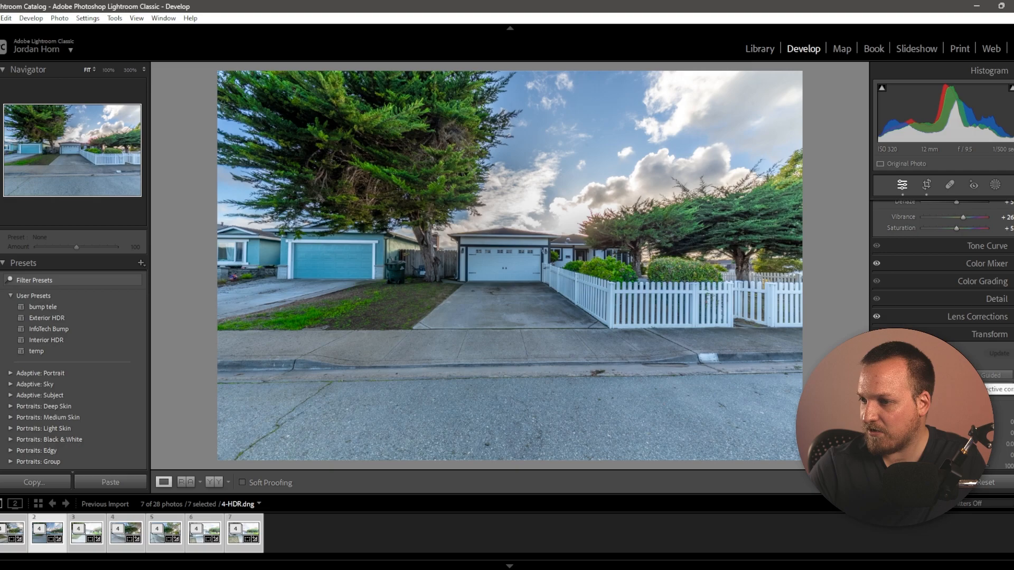
scroll(951, 317, "up", 5)
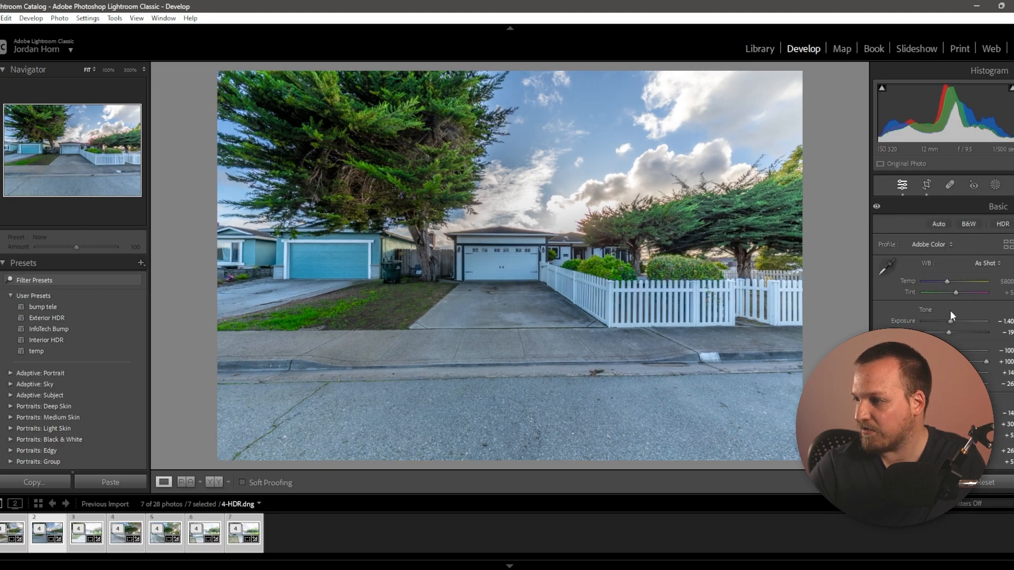
Create a brush mask with exposure 0.69 and paint it over the lawn and sidewalk.
left_click(993, 188)
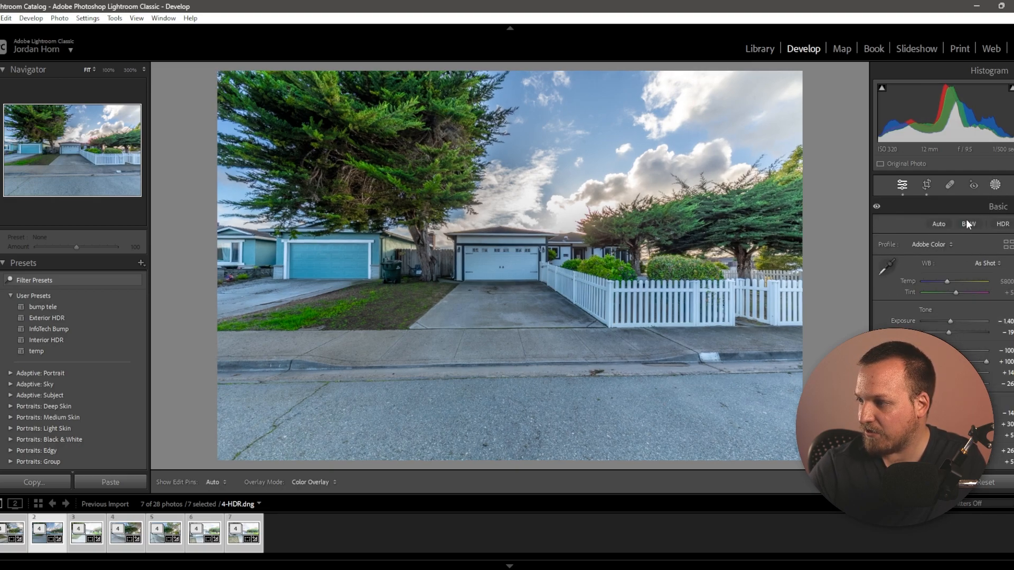
left_click(930, 266)
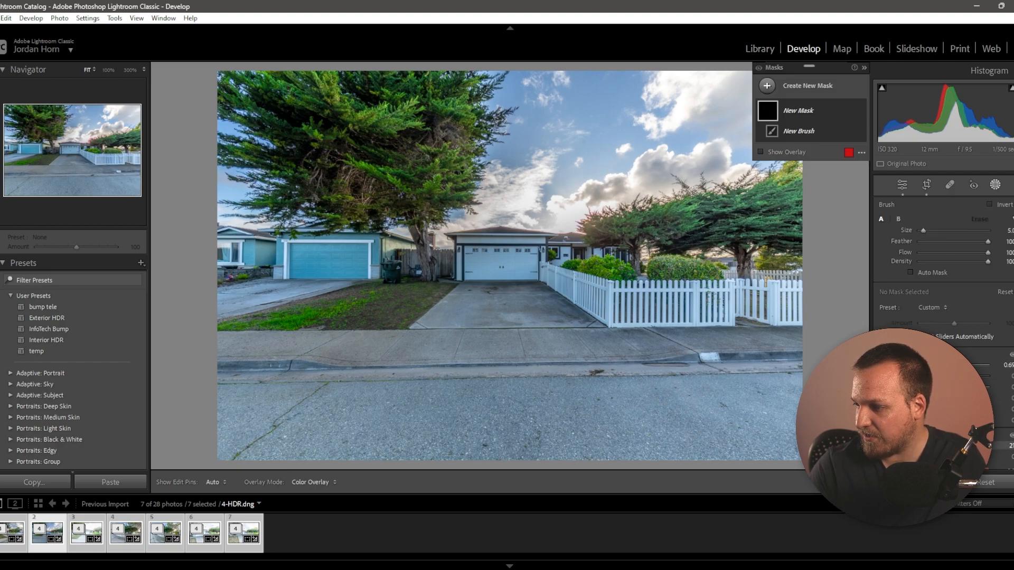
key("h")
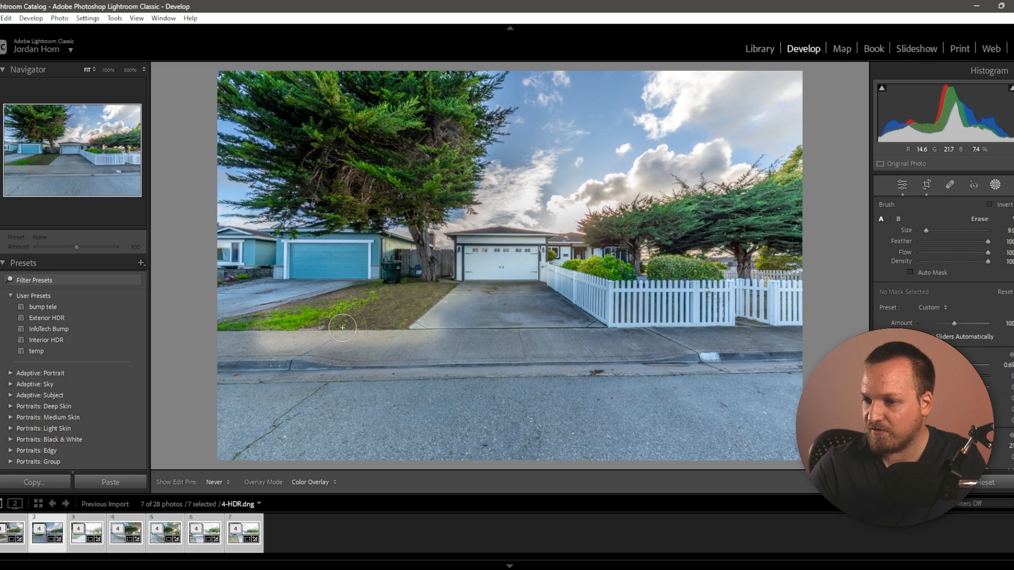
key("h")
scroll(355, 364, "up", 1)
left_click_drag(356, 364, 384, 362)
Extend the brush mask with a larger brush over the street, driveway, house, fence and trees.
scroll(423, 364, "up", 10)
key("h")
mouse_move(424, 426)
left_mouse_down()
mouse_move(714, 440)
mouse_move(533, 280)
left_mouse_up()
scroll(402, 168, "down", 10)
mouse_move(393, 157)
left_mouse_down()
mouse_move(321, 137)
mouse_move(367, 107)
mouse_move(310, 95)
mouse_move(318, 135)
mouse_move(364, 178)
mouse_move(423, 80)
mouse_move(441, 137)
mouse_move(418, 198)
left_mouse_up()
key("h")
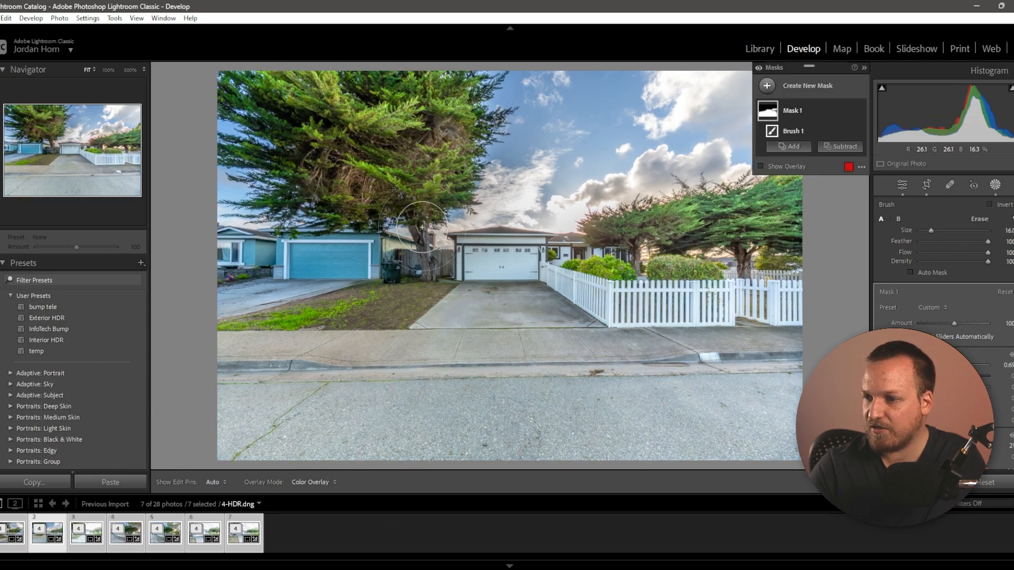
scroll(543, 294, "down", 10)
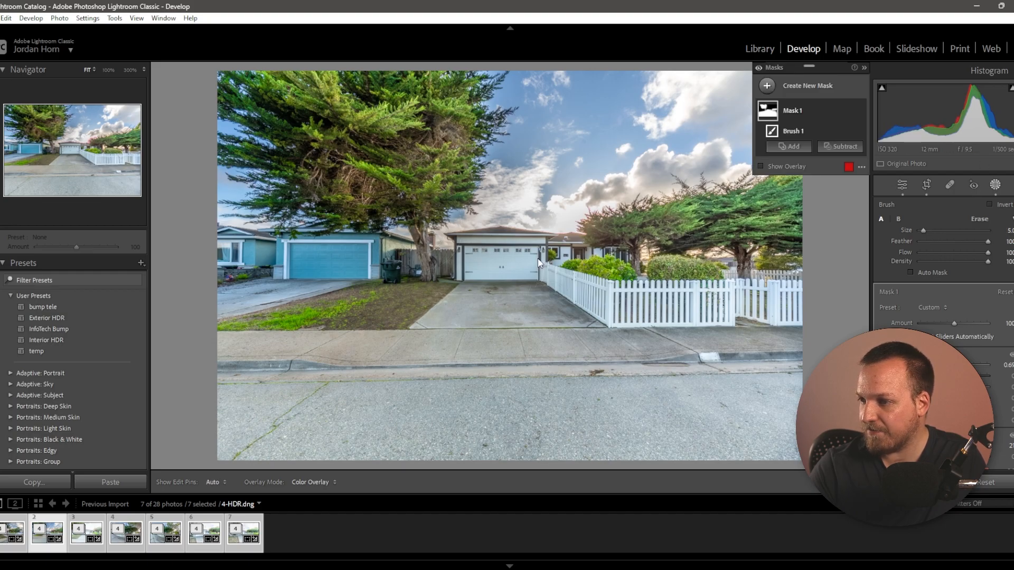
Add a second brush mask with Dehaze set to 32 for the house's hazy roof.
left_click(525, 251)
left_click_drag(566, 218, 495, 270)
left_click_drag(395, 180, 542, 190)
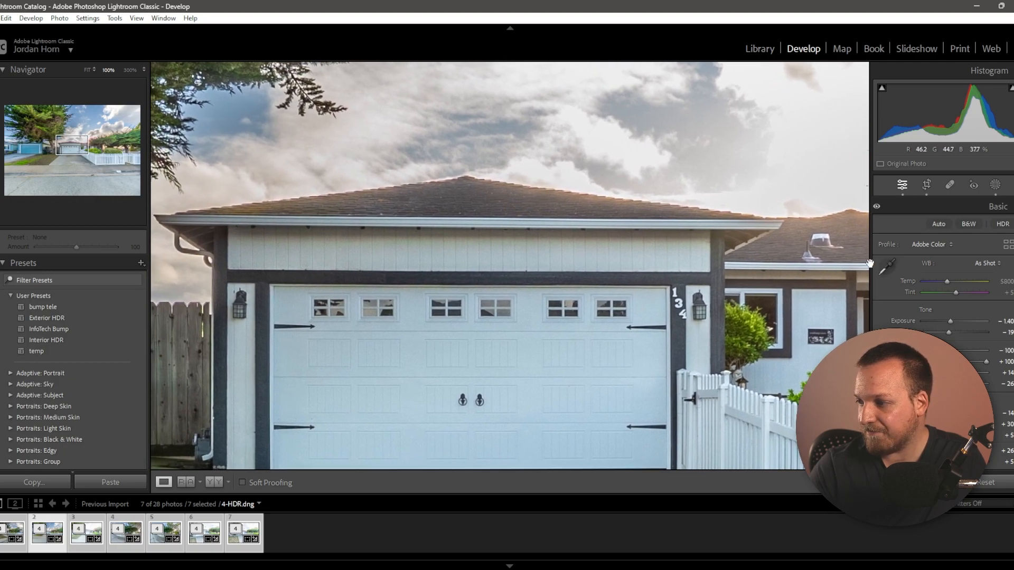
left_click(996, 186)
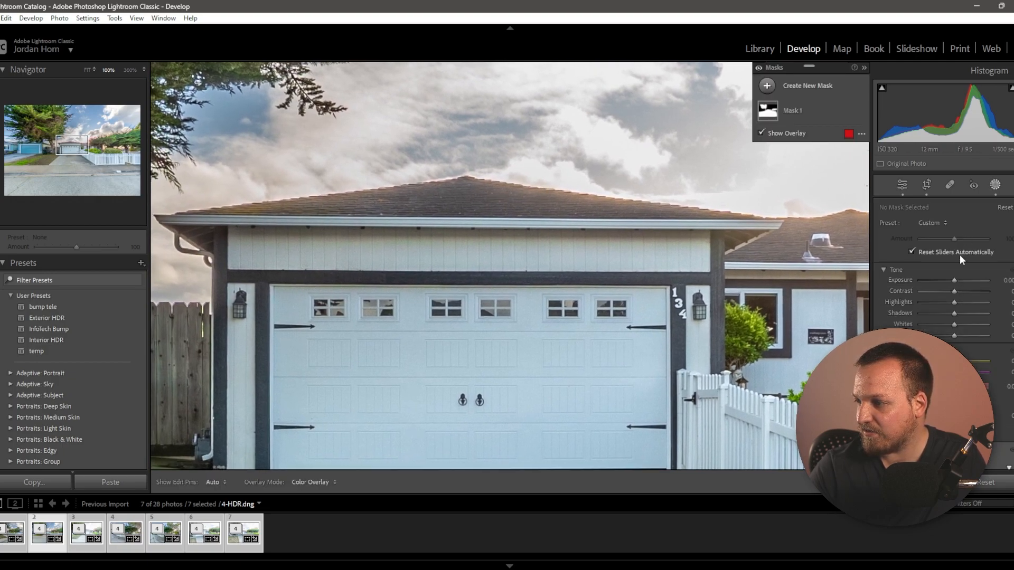
scroll(962, 360, "down", 3)
scroll(965, 353, "up", 4)
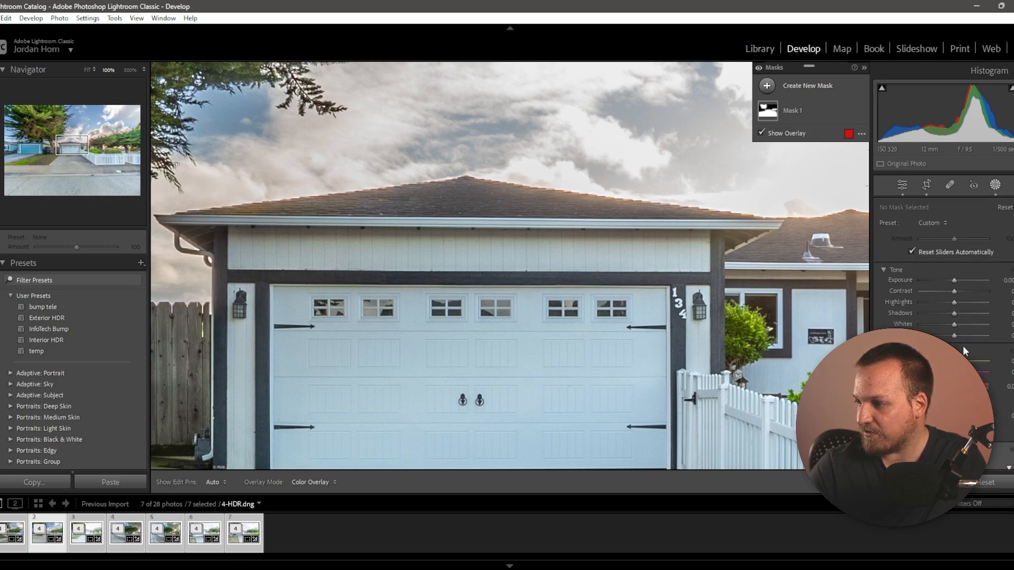
scroll(963, 332, "down", 6)
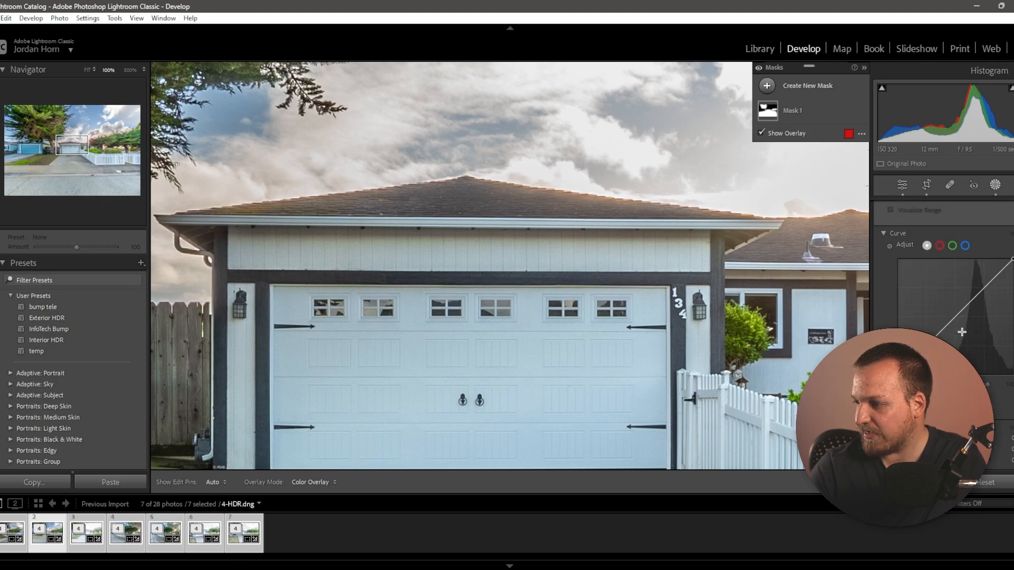
left_click_drag(955, 310, 964, 312)
scroll(591, 202, "down", 5)
scroll(596, 200, "up", 10)
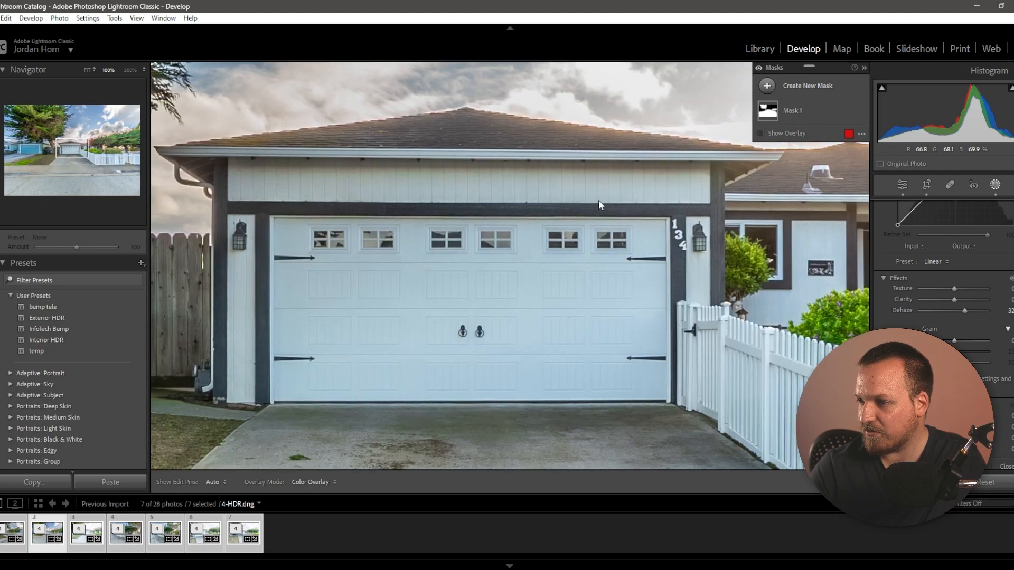
left_click(793, 95)
left_click(826, 184)
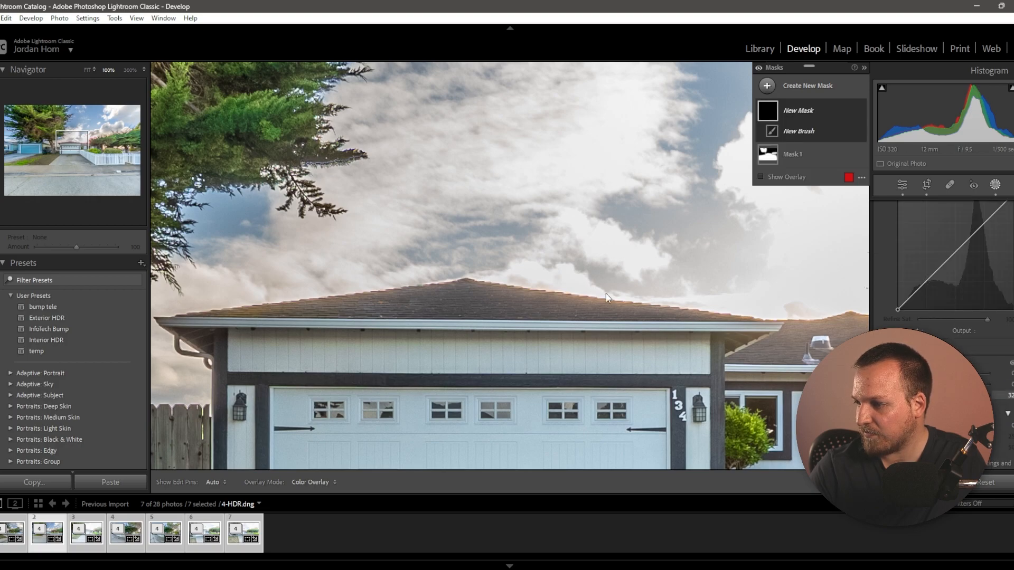
Paint the dehaze brush mask over the garage roof and the entry roof up to the tree.
key("h")
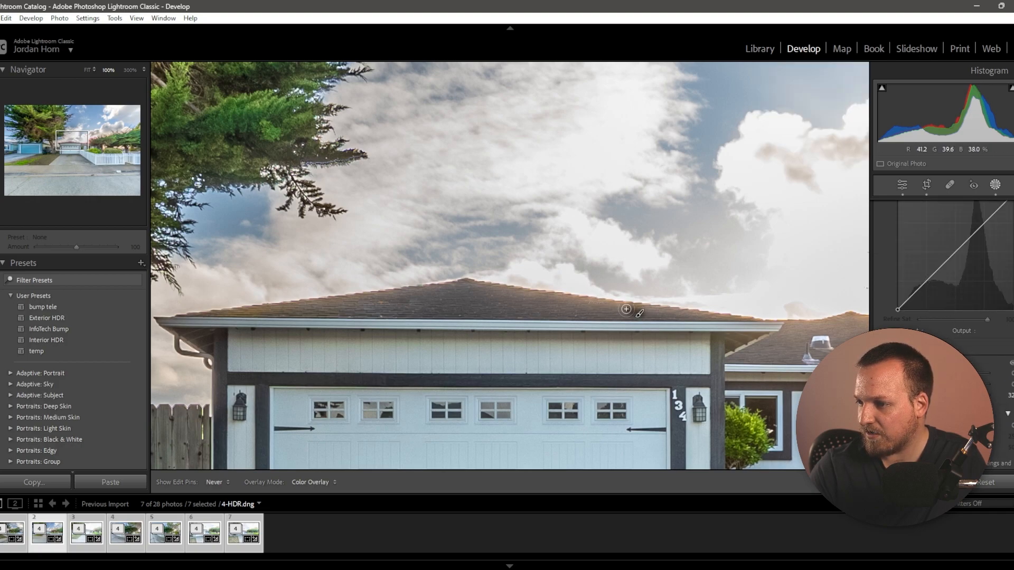
mouse_move(572, 304)
left_mouse_down()
mouse_move(460, 285)
mouse_move(233, 316)
left_mouse_up()
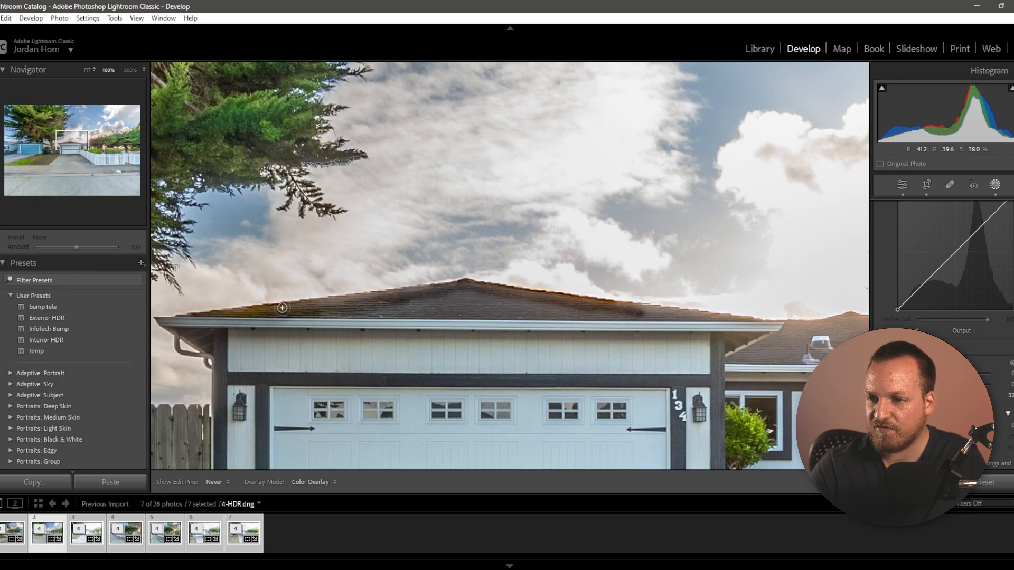
mouse_move(396, 303)
left_mouse_down()
mouse_move(484, 319)
mouse_move(465, 313)
mouse_move(477, 314)
mouse_move(465, 302)
mouse_move(652, 316)
mouse_move(631, 305)
left_mouse_up()
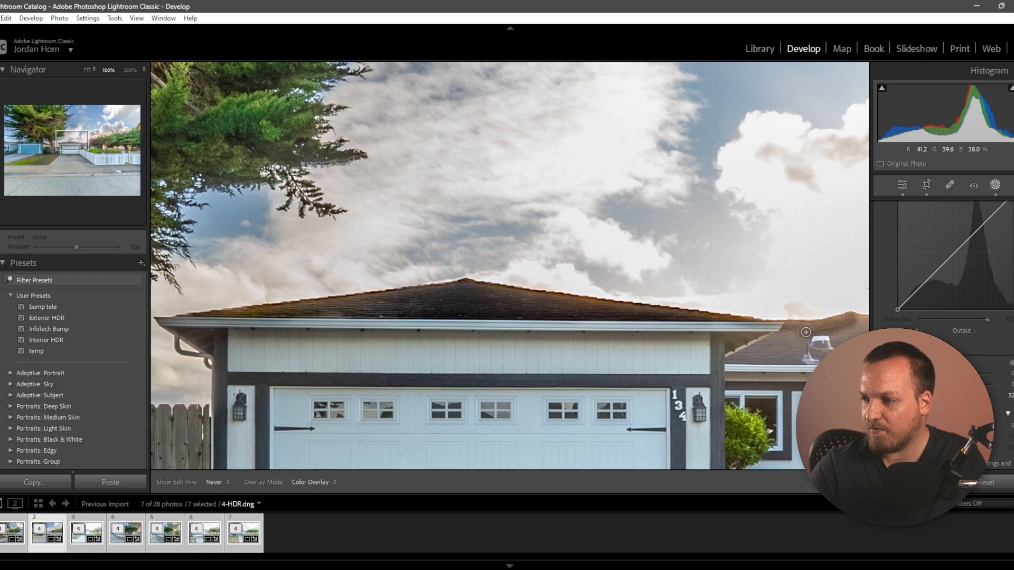
left_click_drag(814, 331, 453, 261)
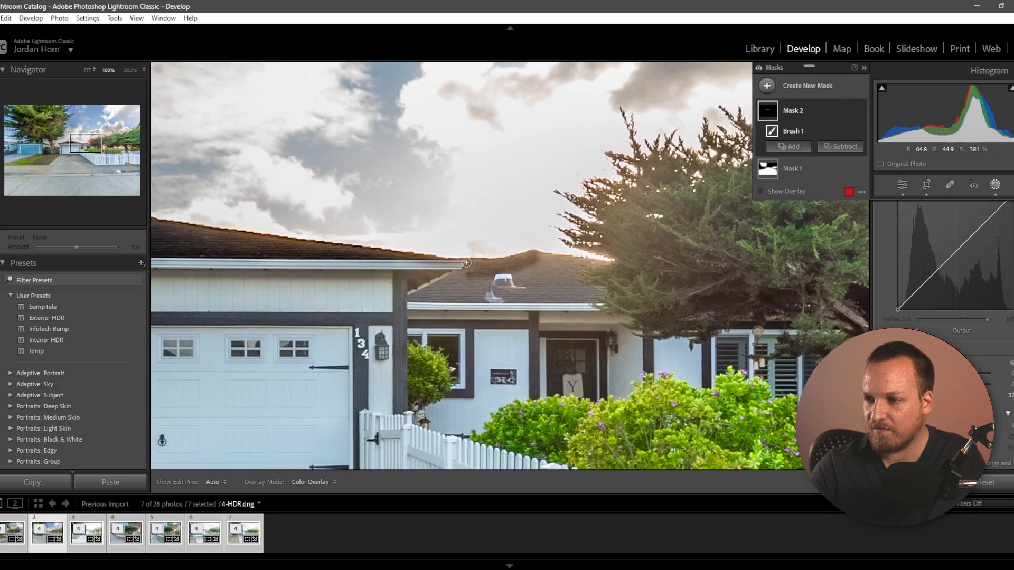
key("h")
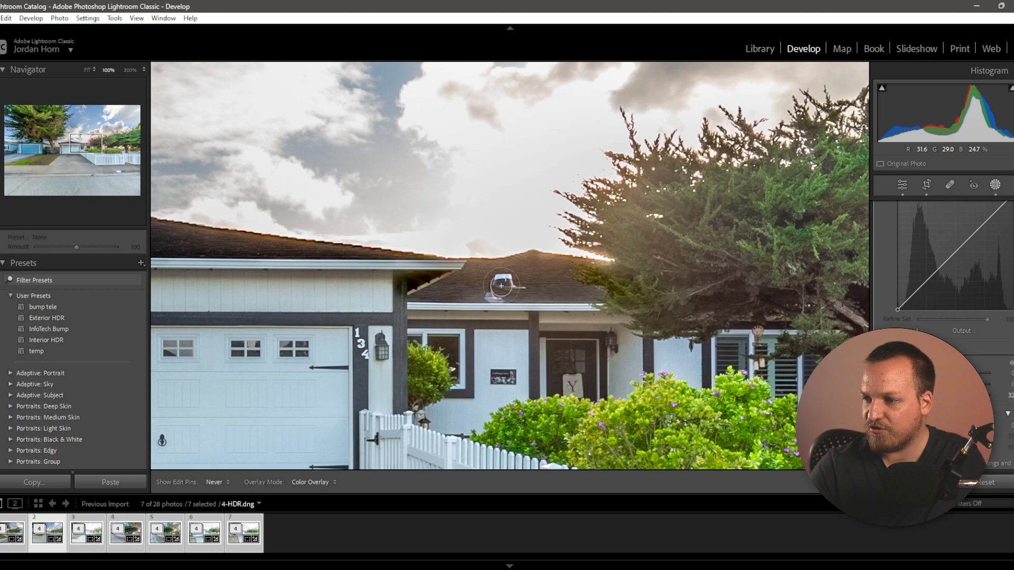
key("h")
scroll(641, 299, "down", 5)
left_click_drag(639, 296, 621, 287)
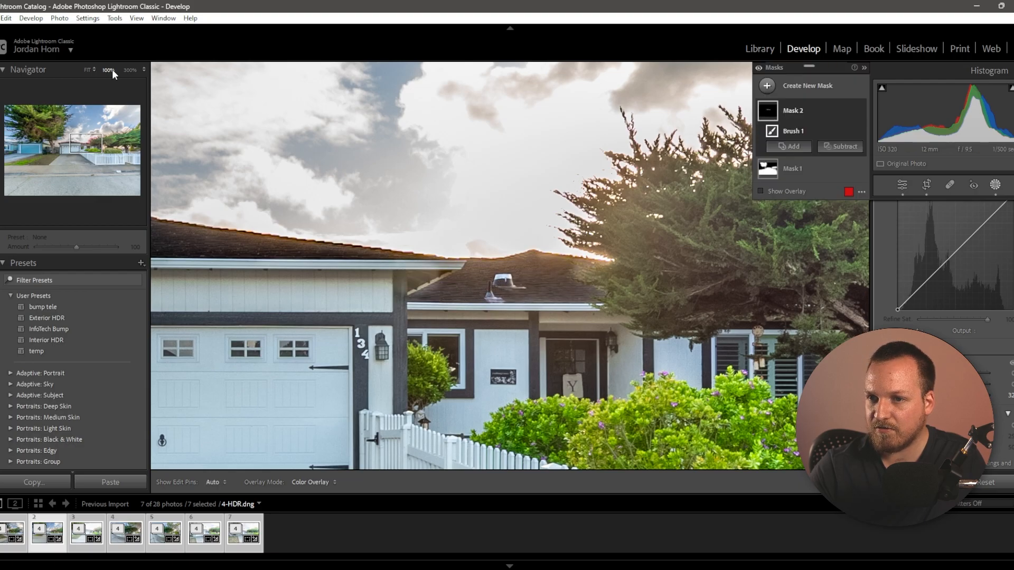
Examine the dehazed roofs in the full photo and at 100%, checking the roofline edges against the sky.
double_click(95, 145)
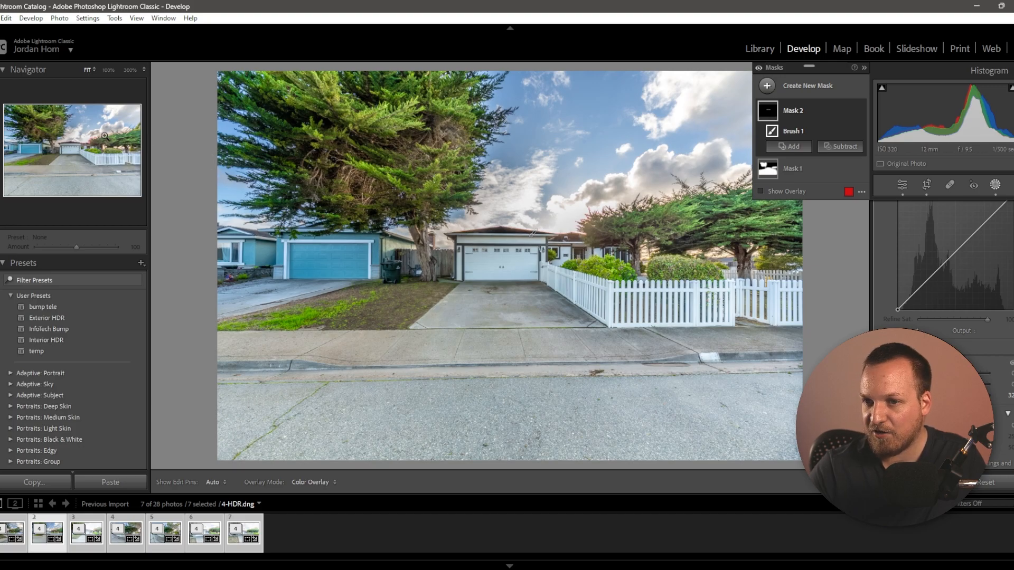
left_click(79, 140)
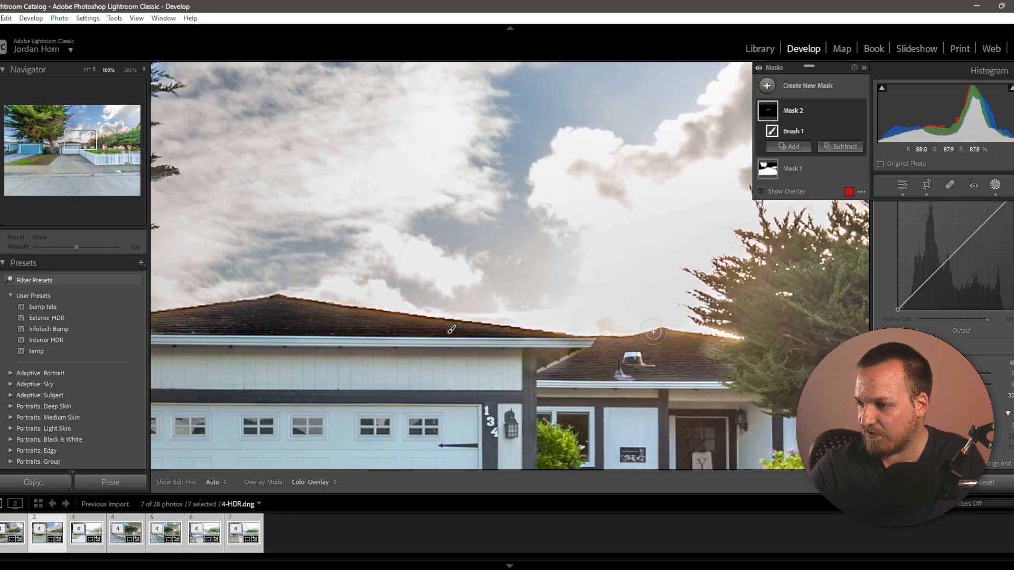
key("h")
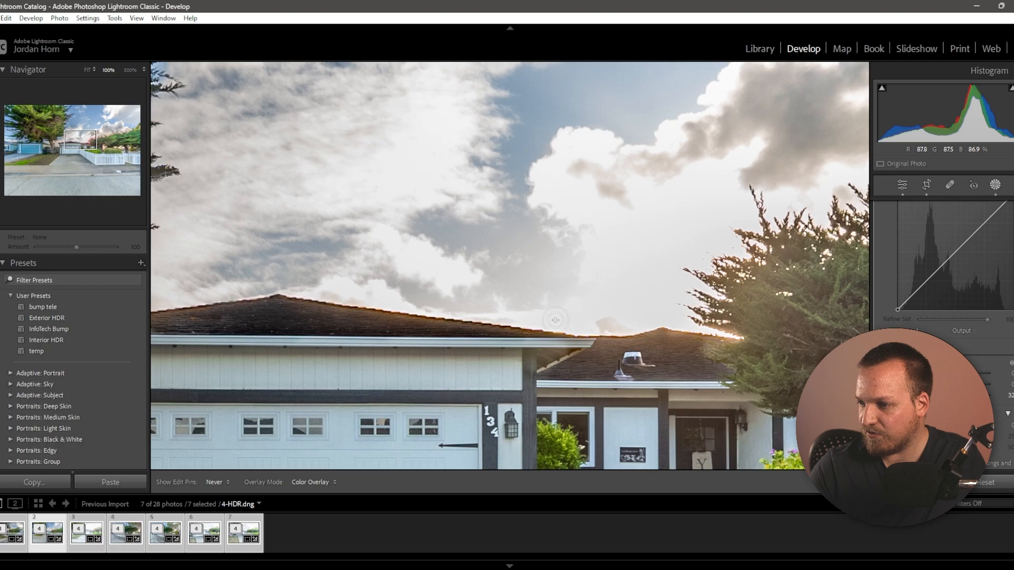
left_click_drag(521, 309, 295, 285)
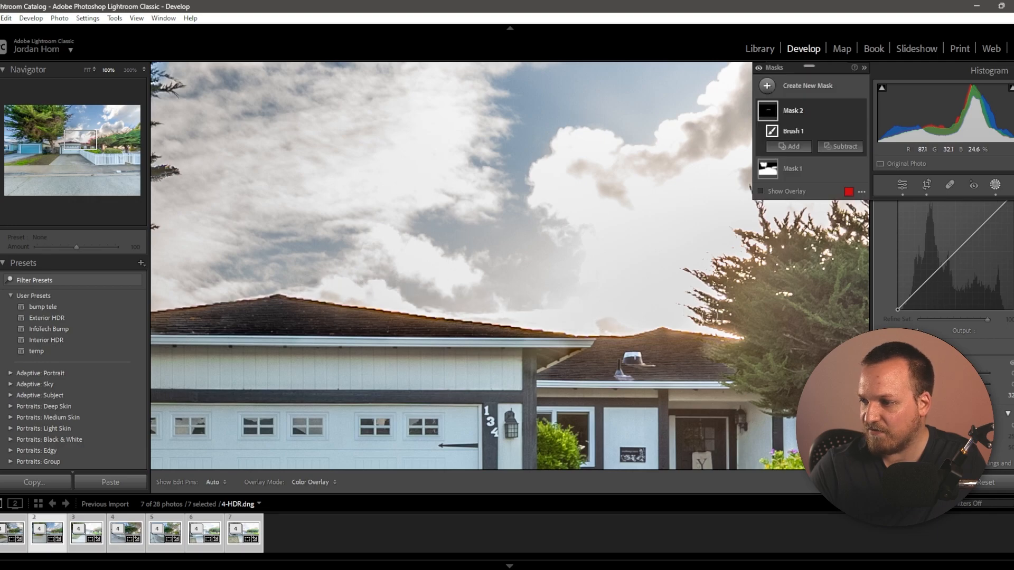
left_click_drag(681, 317, 734, 330)
key("h")
key("h")
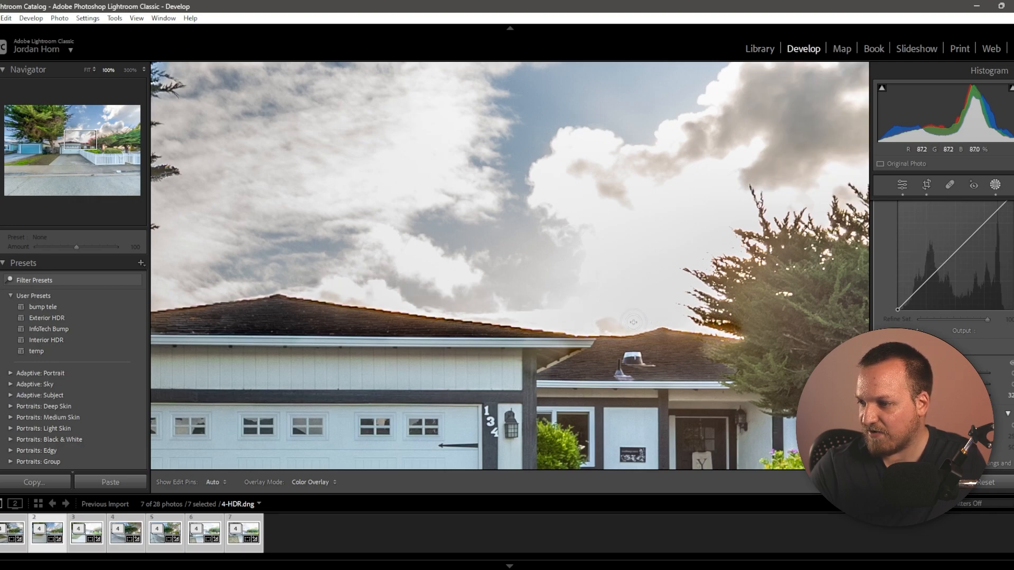
Crop the second photo tighter around the white garage and picket fence, trimming the neighbouring driveway and most of the street.
key("h")
left_click(86, 142)
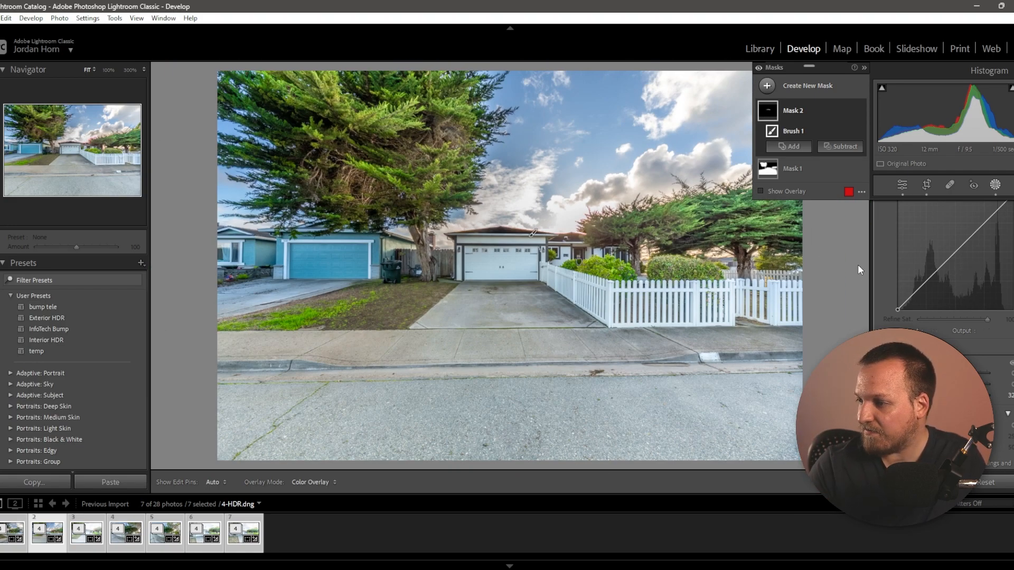
left_click(993, 184)
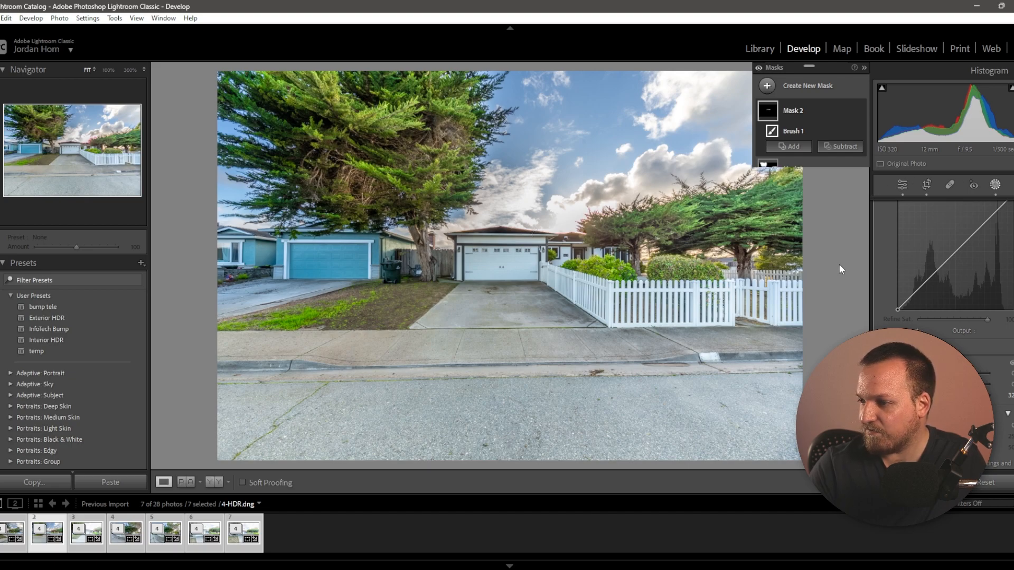
left_click(929, 184)
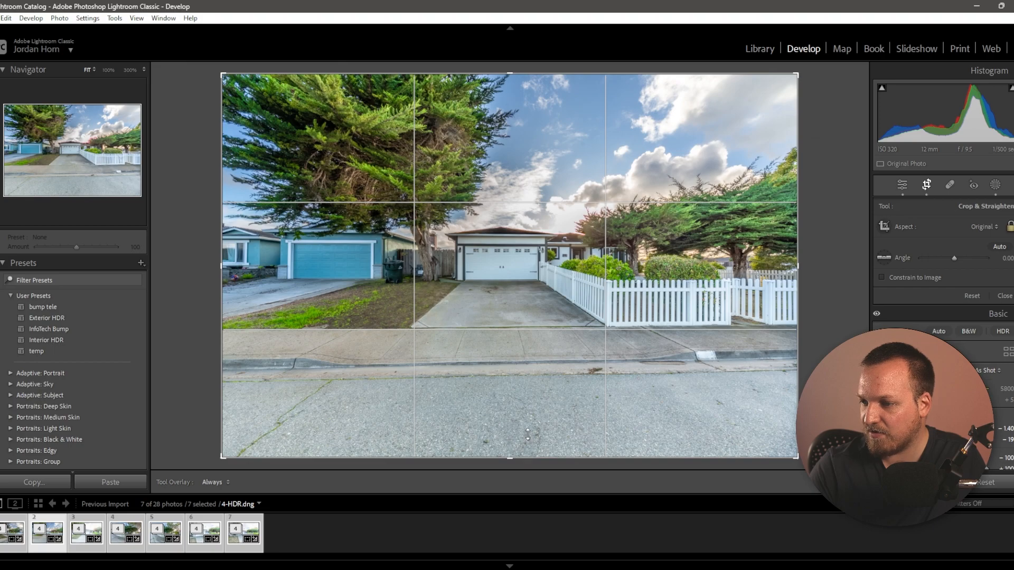
left_click_drag(528, 434, 536, 398)
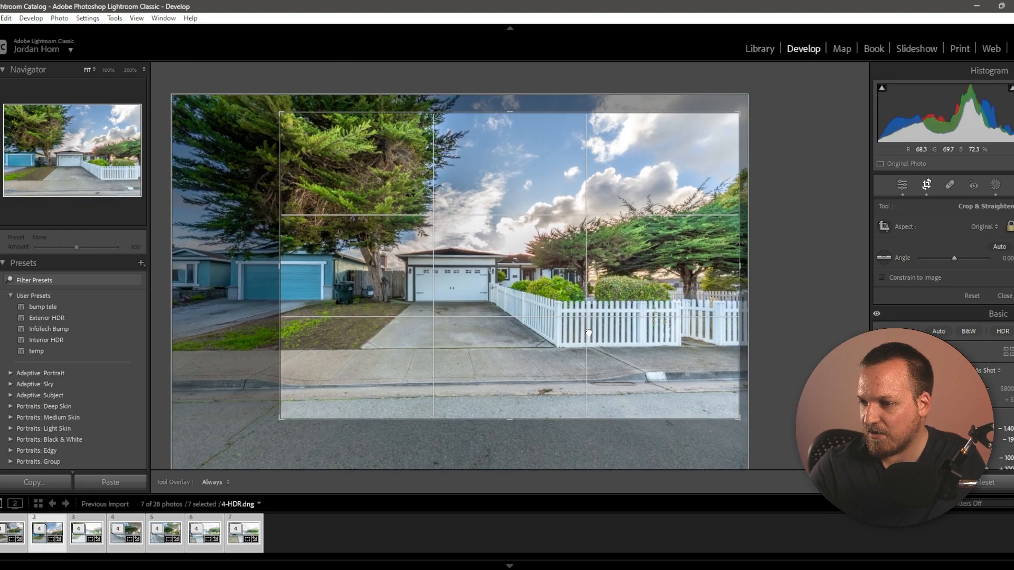
key("Return")
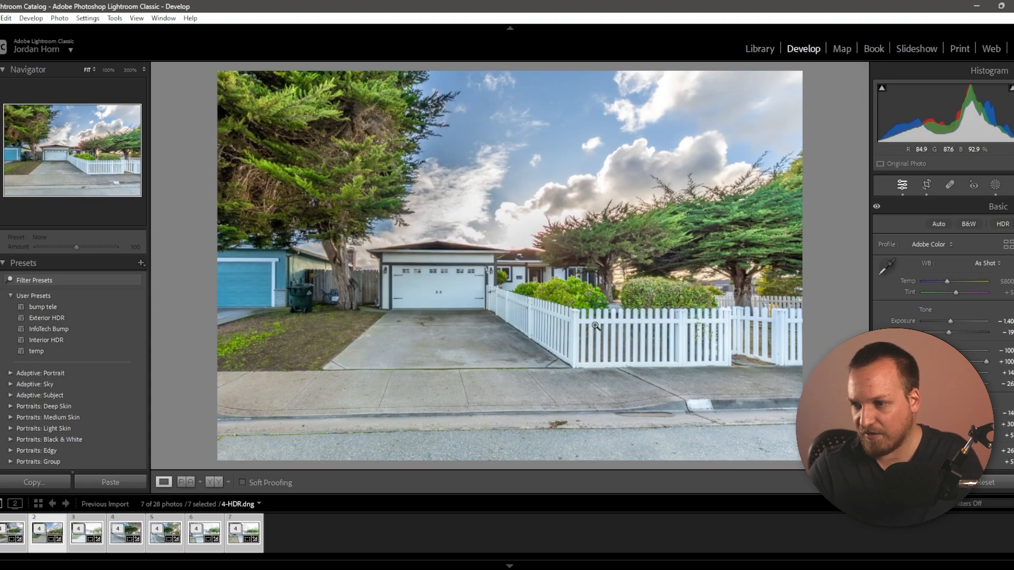
Delete Mask 2, the dehaze brush mask on the roofs, and finish masking on this photo.
scroll(944, 338, "down", 5)
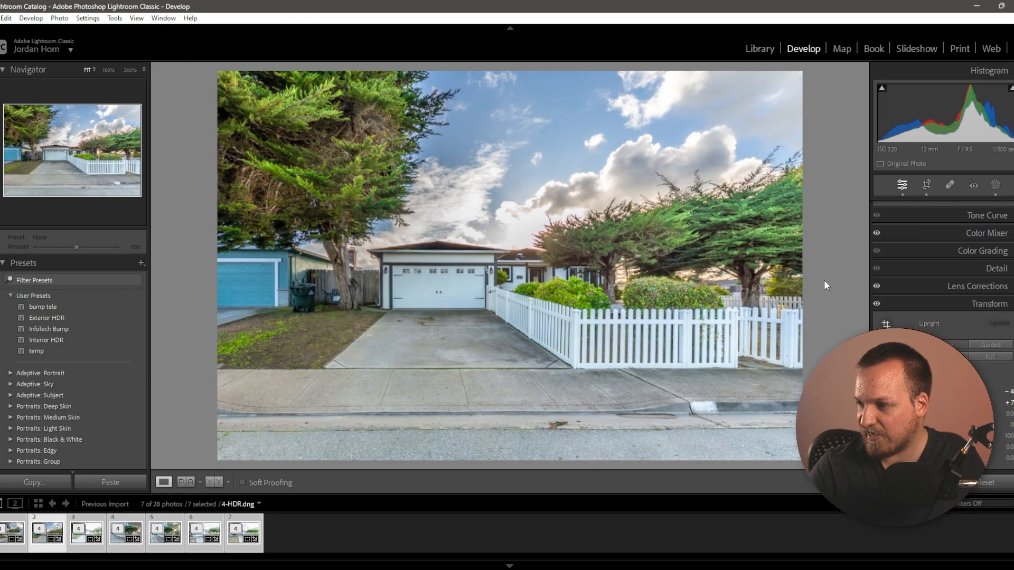
scroll(876, 278, "up", 5)
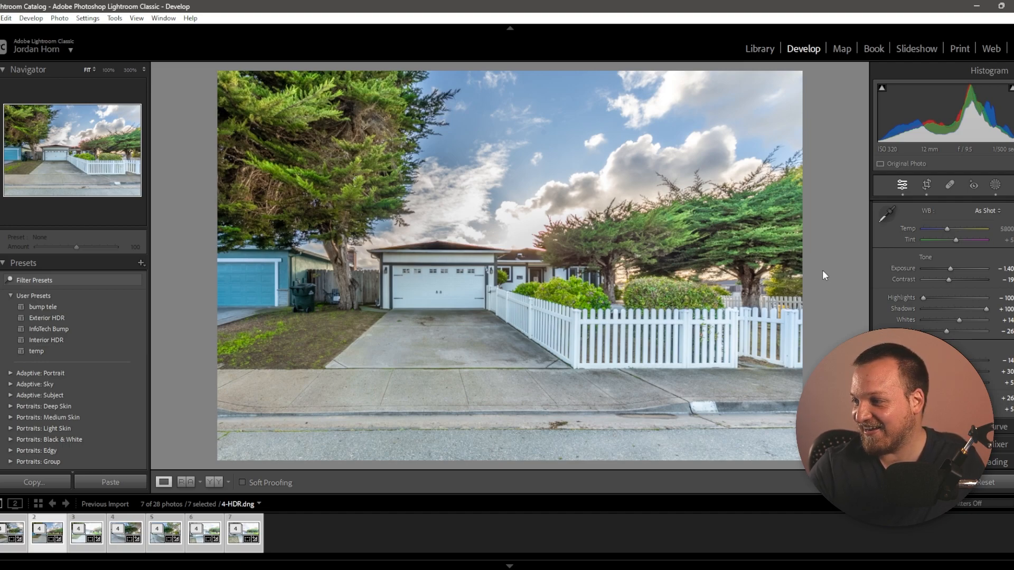
left_click(994, 184)
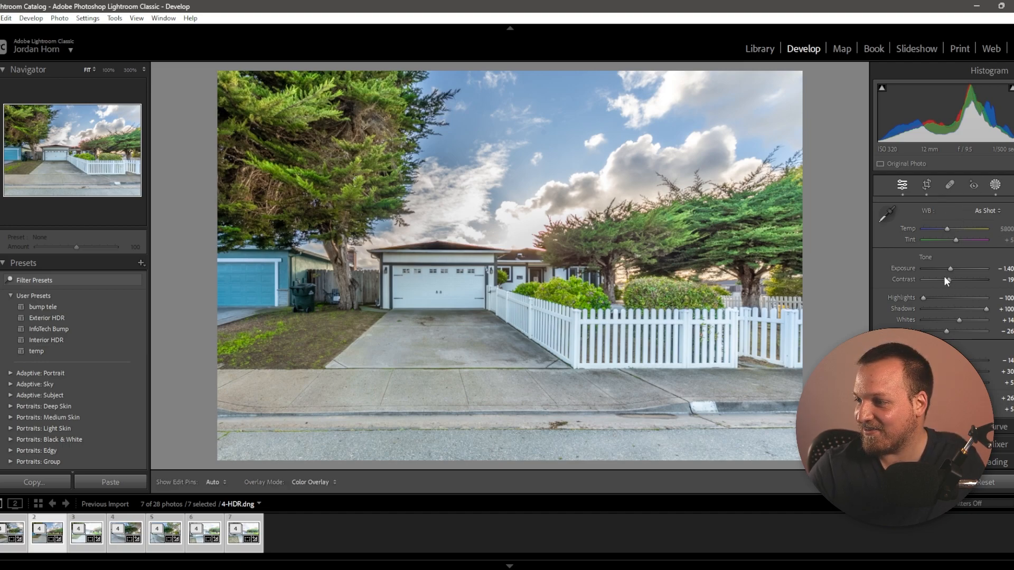
left_click(847, 111)
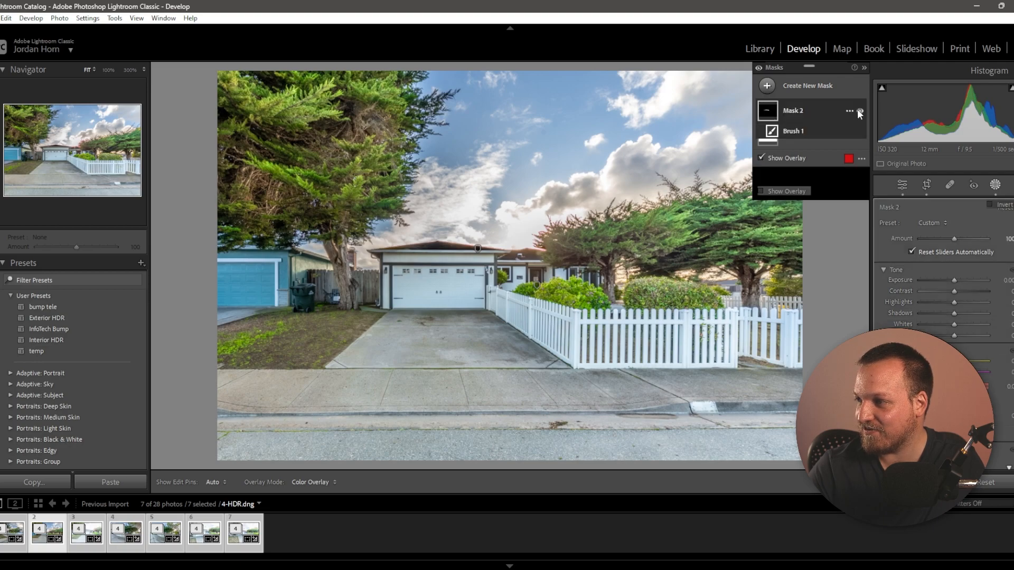
left_click(849, 111)
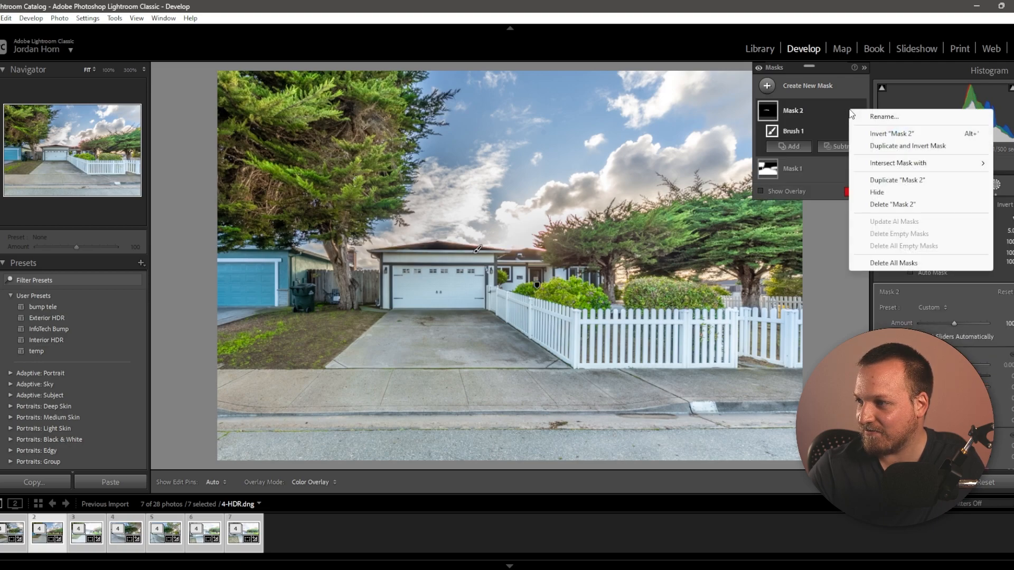
left_click(897, 207)
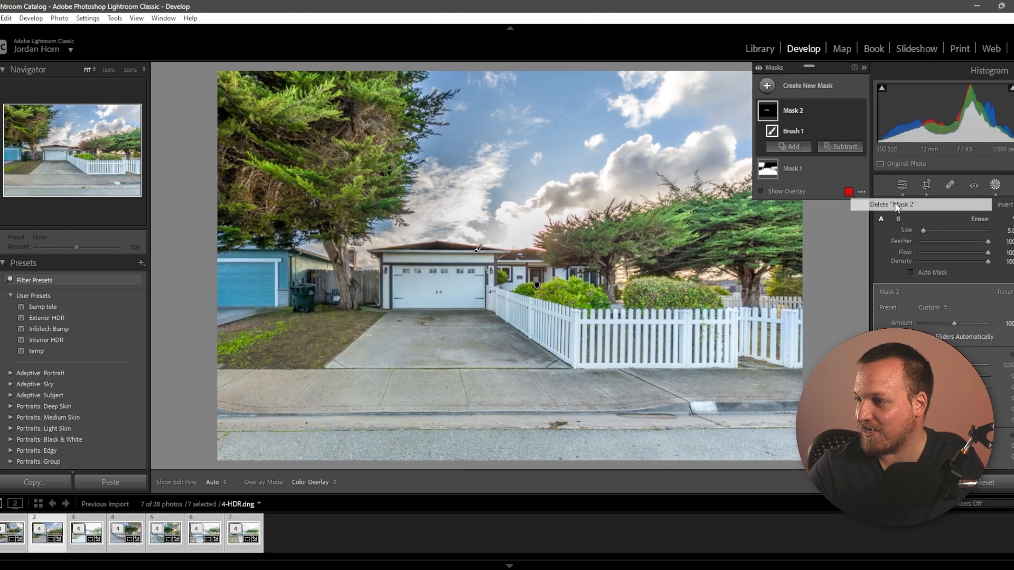
left_click(902, 184)
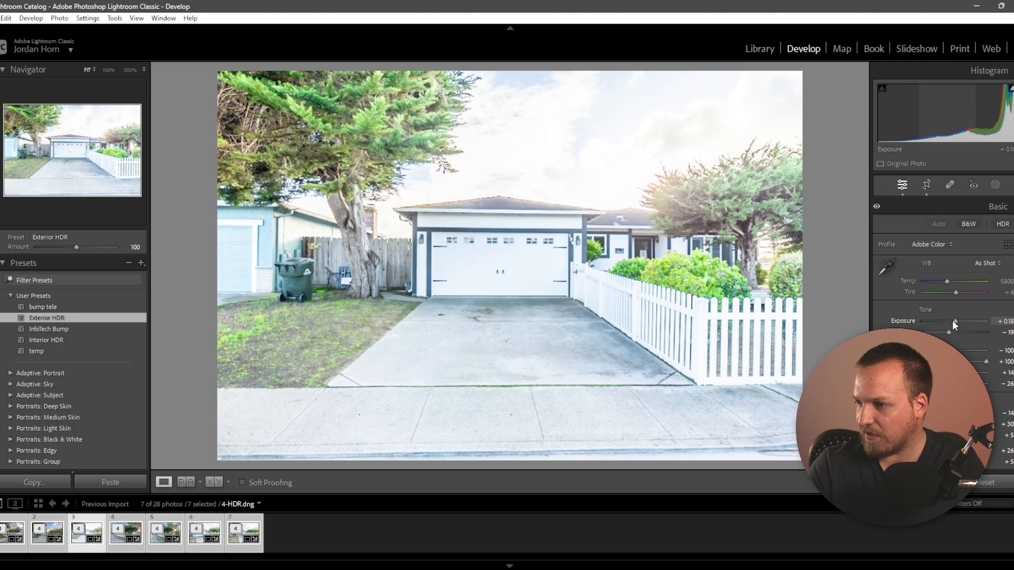
Set the exposure of the third photo, 7-HDR.dng, to -1.58 and correct its perspective.
left_click_drag(953, 322, 950, 323)
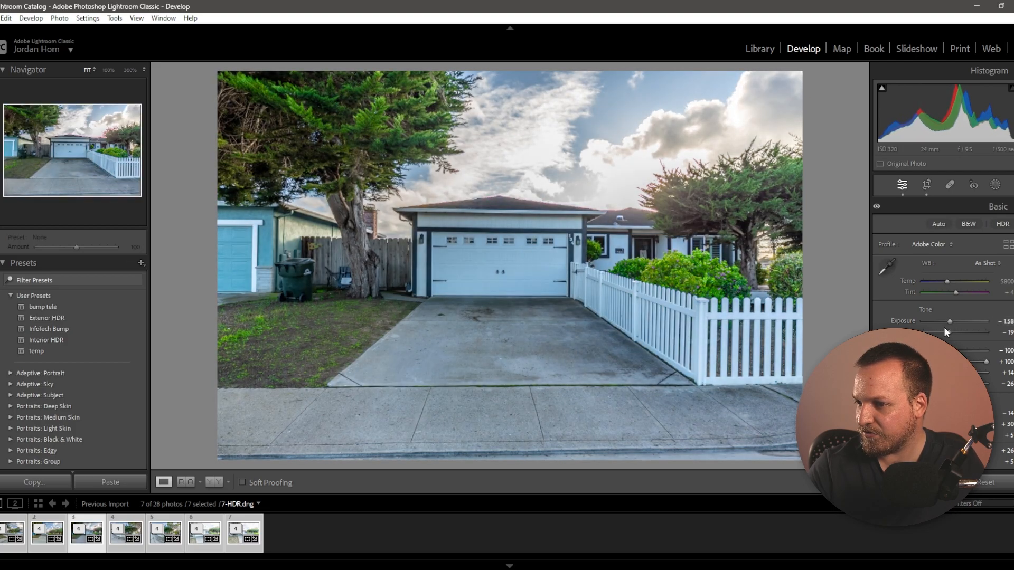
scroll(950, 338, "down", 5)
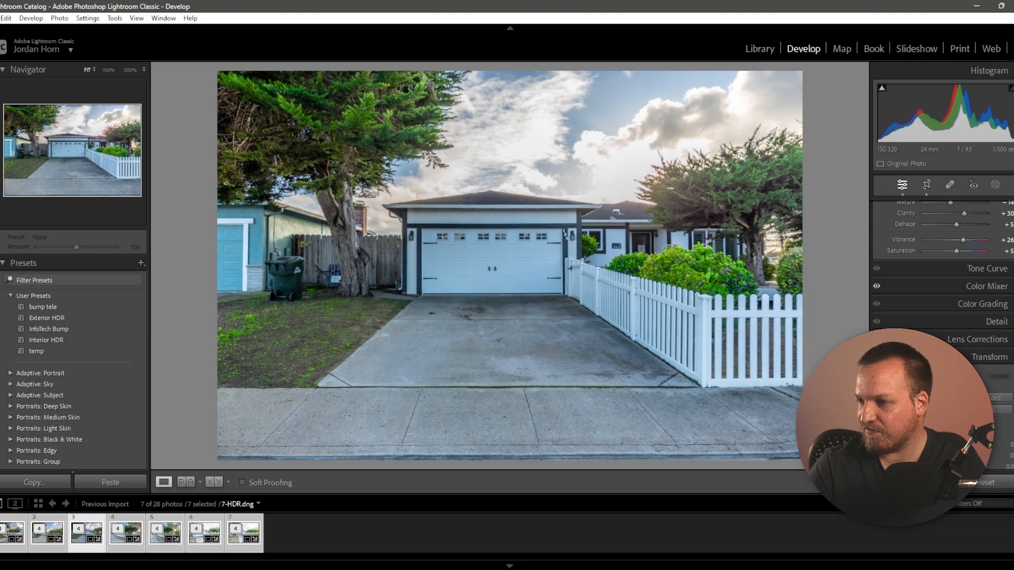
Add a brush mask with exposure 0.69 and paint it over the house, fence, driveway and sidewalk.
left_click(995, 184)
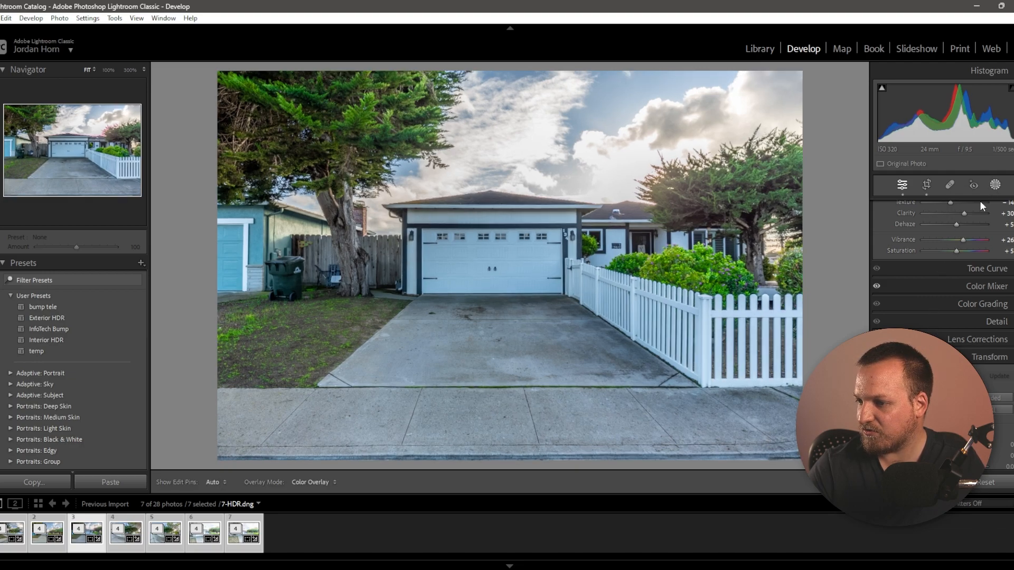
left_click(931, 289)
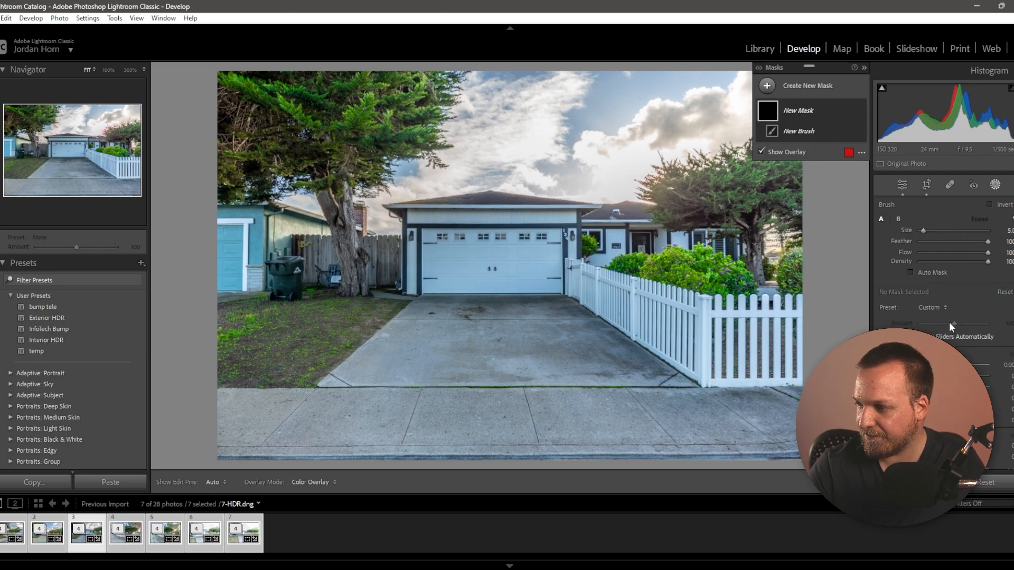
left_click_drag(954, 446, 960, 446)
key("h")
scroll(615, 245, "up", 5)
mouse_move(615, 245)
left_mouse_down()
mouse_move(749, 247)
mouse_move(557, 248)
left_mouse_up()
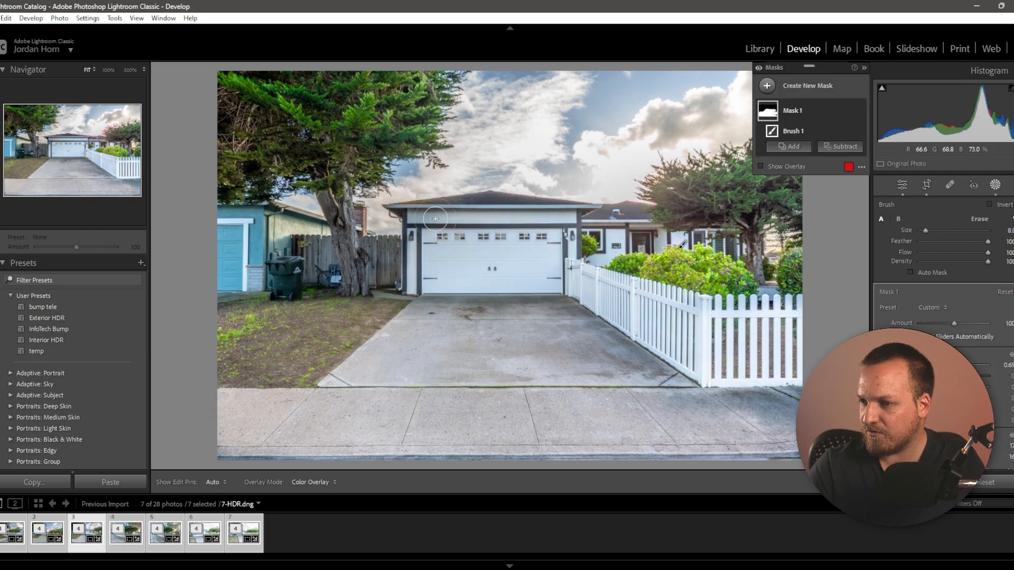
Extend the brush mask across the garage's upper wall and lower the photo's overall exposure to -1.93.
mouse_move(434, 219)
left_mouse_down()
mouse_move(411, 225)
mouse_move(529, 223)
left_mouse_up()
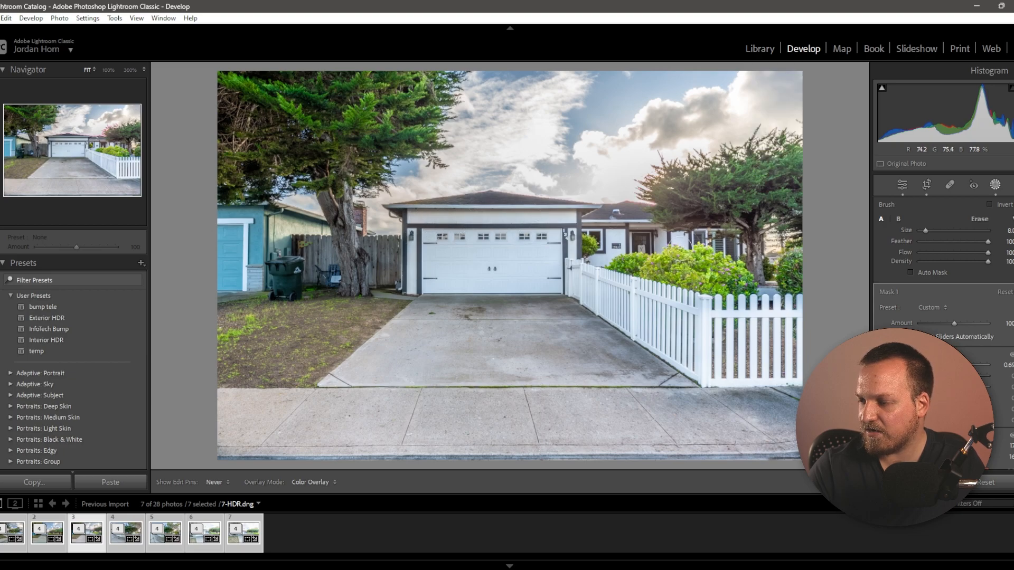
key("h")
key("k")
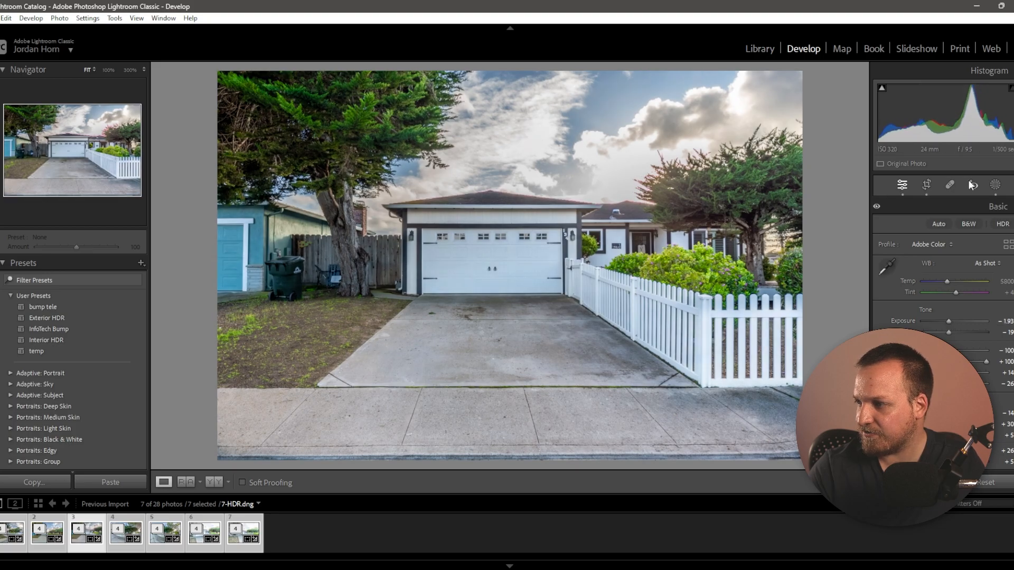
Correct the perspective of the fourth photo, 10-HDR.dng, and set its exposure to -0.35.
key("Right")
scroll(964, 351, "down", 4)
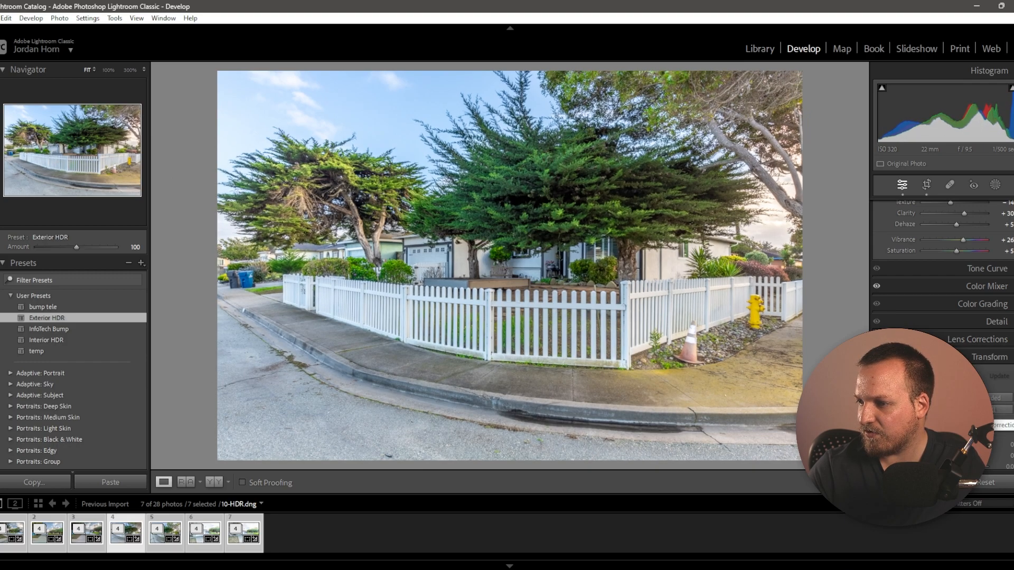
scroll(956, 326, "up", 4)
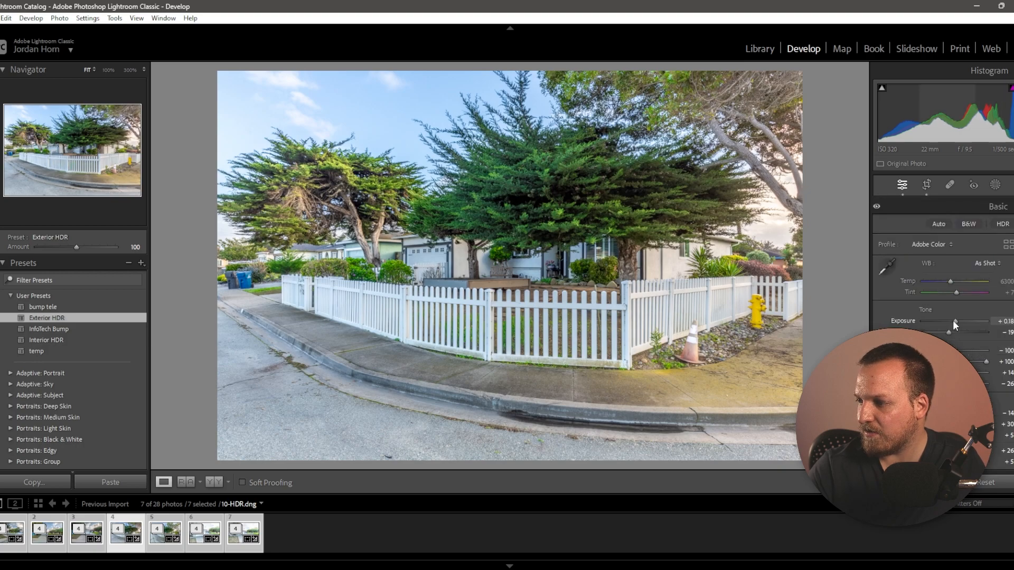
left_click_drag(956, 325, 952, 326)
Add a brush mask with exposure 0.63 and brush size 13 over the large tree, house and fence.
left_click(997, 185)
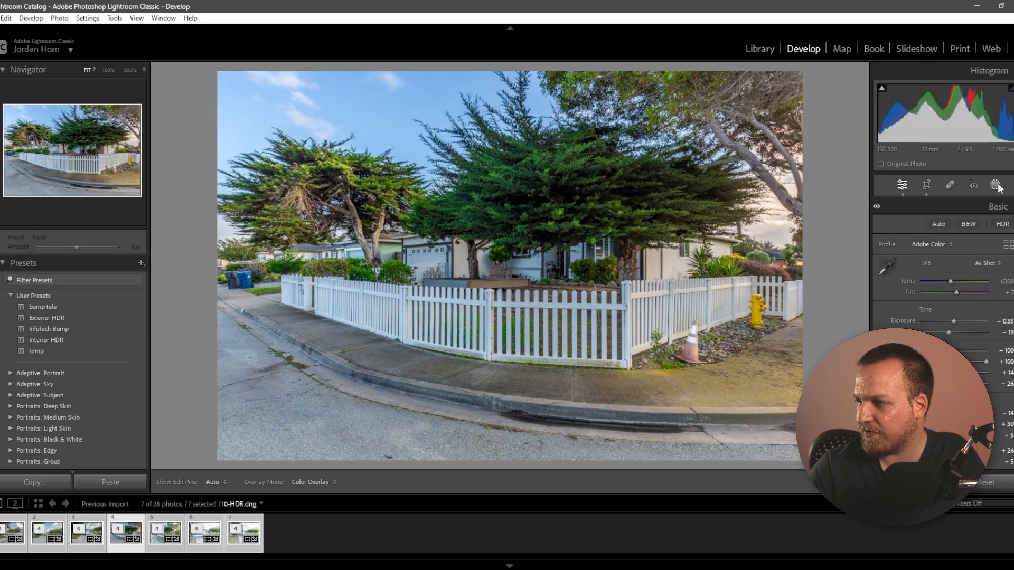
key("k")
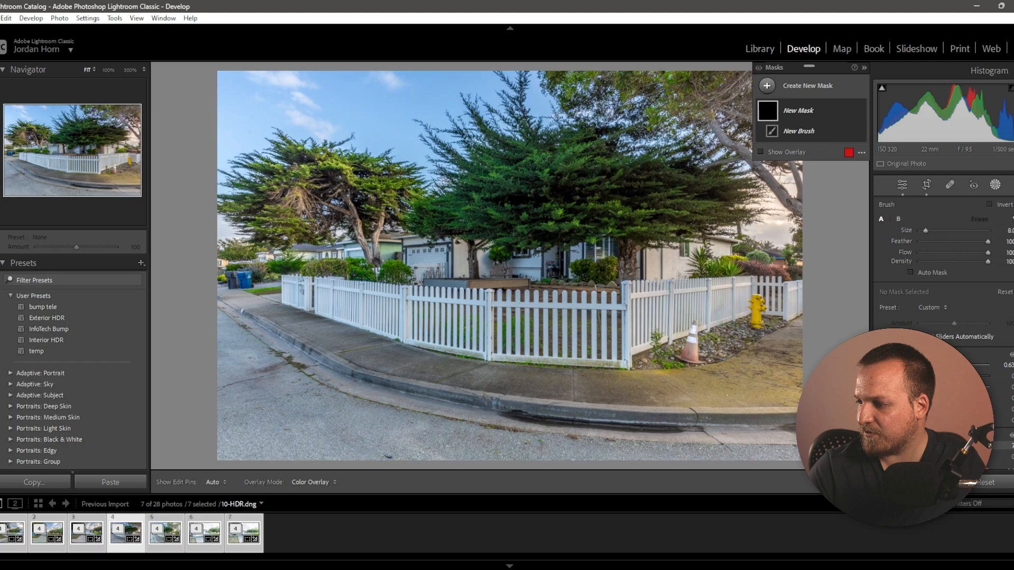
scroll(642, 259, "up", 5)
mouse_move(641, 263)
left_mouse_down()
mouse_move(527, 263)
mouse_move(637, 210)
mouse_move(568, 191)
mouse_move(543, 171)
mouse_move(459, 203)
mouse_move(416, 255)
mouse_move(427, 271)
mouse_move(391, 285)
mouse_move(284, 288)
mouse_move(375, 320)
mouse_move(491, 325)
mouse_move(730, 293)
mouse_move(632, 265)
mouse_move(529, 277)
mouse_move(475, 253)
left_mouse_up()
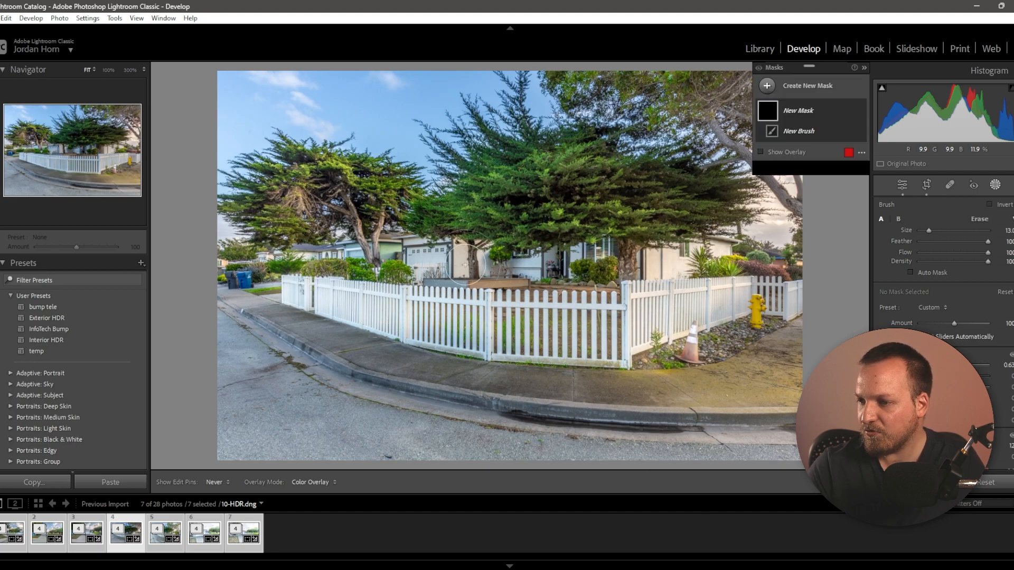
left_click(994, 185)
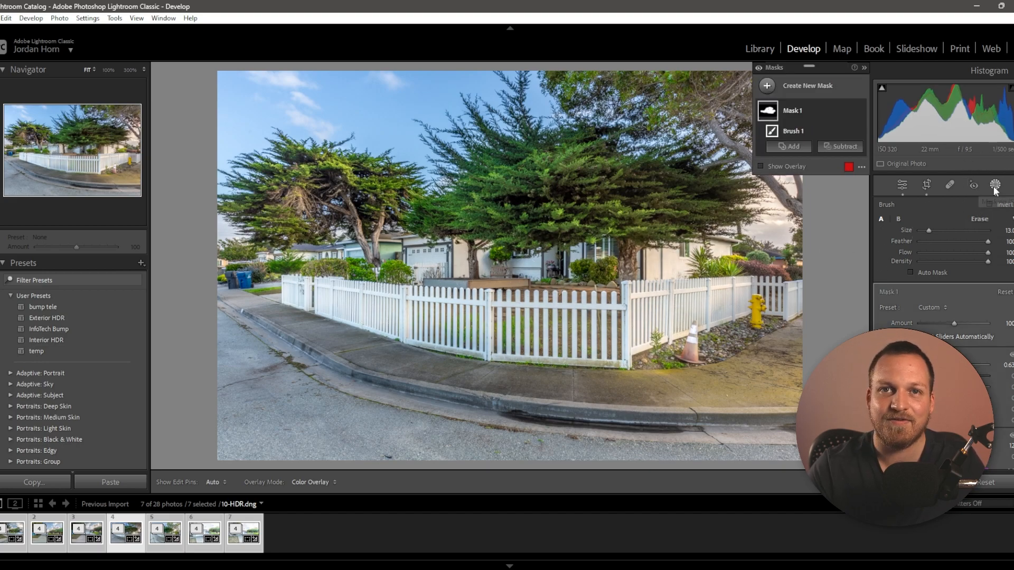
left_click(995, 186)
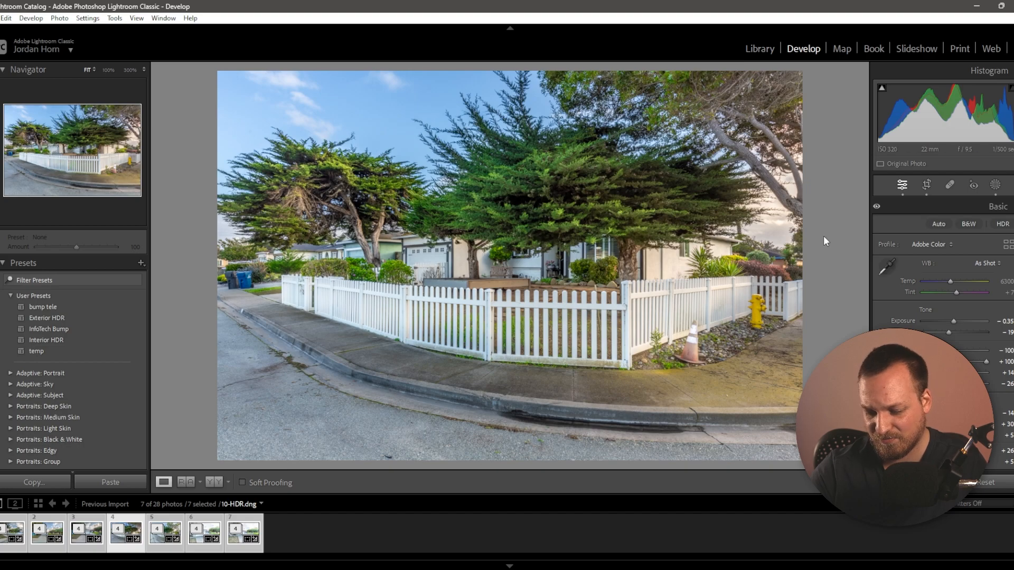
Go to the fifth photo, 13-HDR.dng, inspect the parked car in the street and lower the exposure.
key("Right")
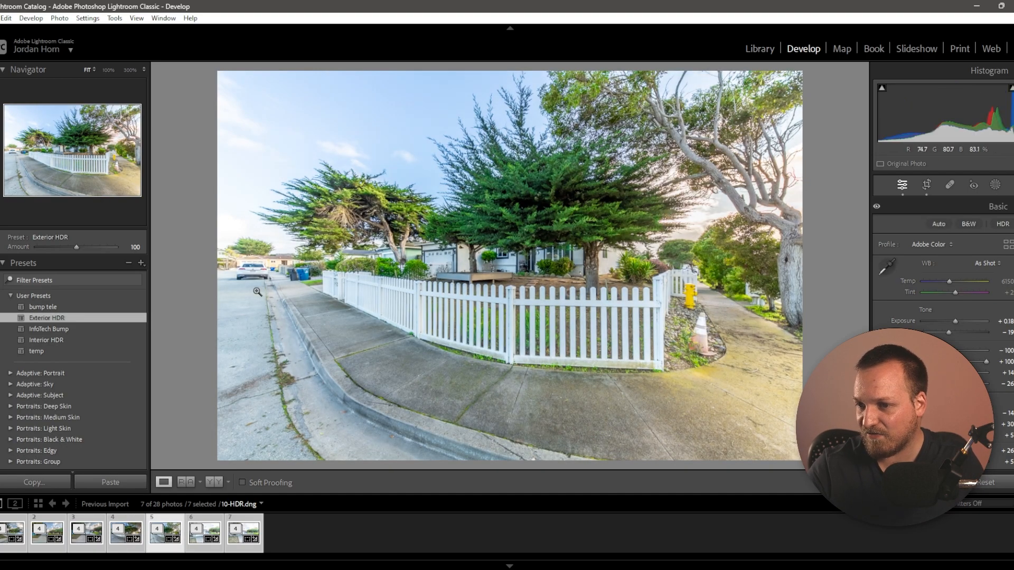
left_click(252, 275)
left_click(251, 275)
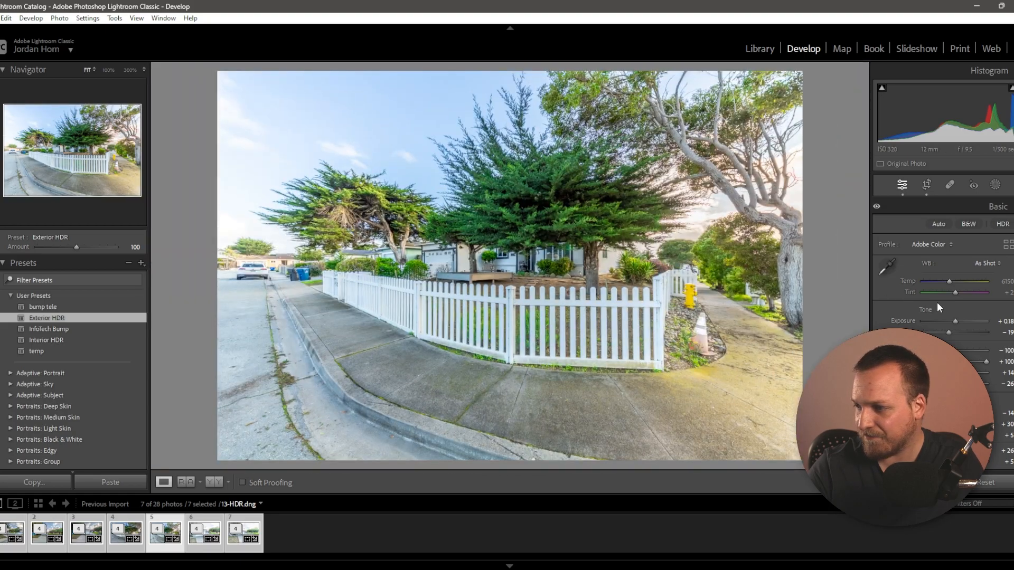
left_click_drag(959, 323, 951, 322)
Crop the fifth photo from both sides to cut out the parked car and the right-hand tree trunk.
left_click(927, 185)
left_click_drag(226, 255, 255, 256)
left_click_drag(766, 269, 740, 270)
key("Return")
Add a brush mask with exposure 0.63 over the trees, house, fence and sidewalk, enlarging the brush to 18.
left_click(995, 186)
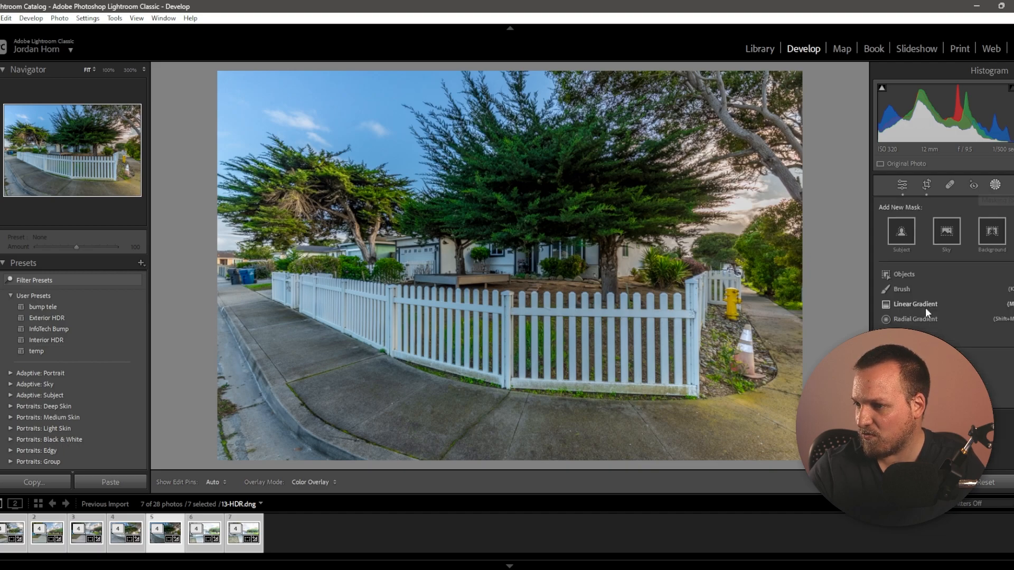
left_click(929, 296)
scroll(629, 258, "up", 2)
mouse_move(629, 258)
left_mouse_down()
mouse_move(650, 261)
mouse_move(448, 265)
mouse_move(328, 285)
mouse_move(632, 368)
mouse_move(654, 337)
mouse_move(742, 303)
mouse_move(693, 328)
mouse_move(623, 267)
mouse_move(599, 219)
mouse_move(681, 173)
mouse_move(644, 195)
left_mouse_up()
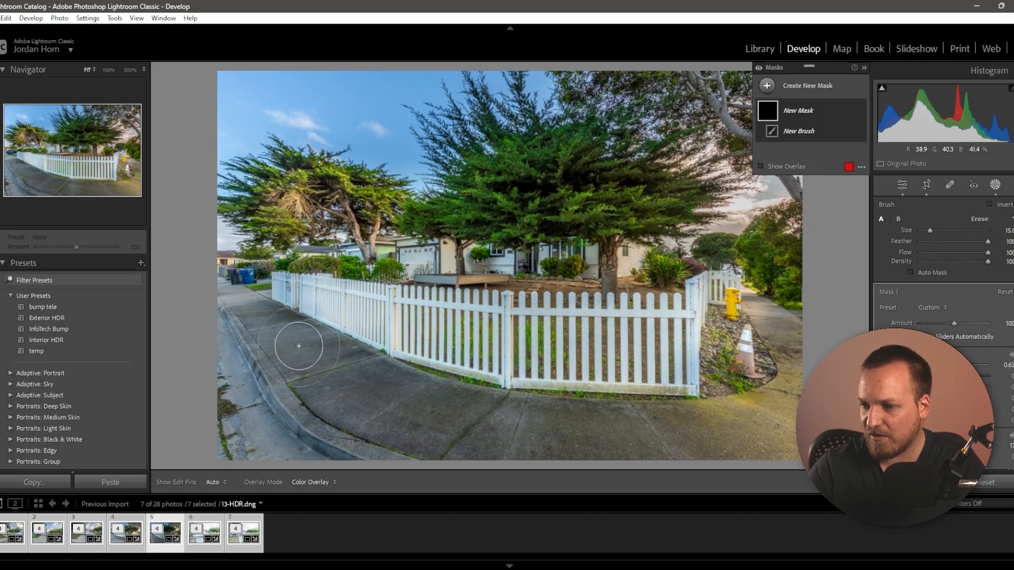
scroll(252, 313, "up", 3)
mouse_move(252, 312)
left_mouse_down()
mouse_move(349, 402)
mouse_move(499, 431)
mouse_move(266, 323)
mouse_move(580, 470)
mouse_move(747, 436)
mouse_move(775, 327)
left_mouse_up()
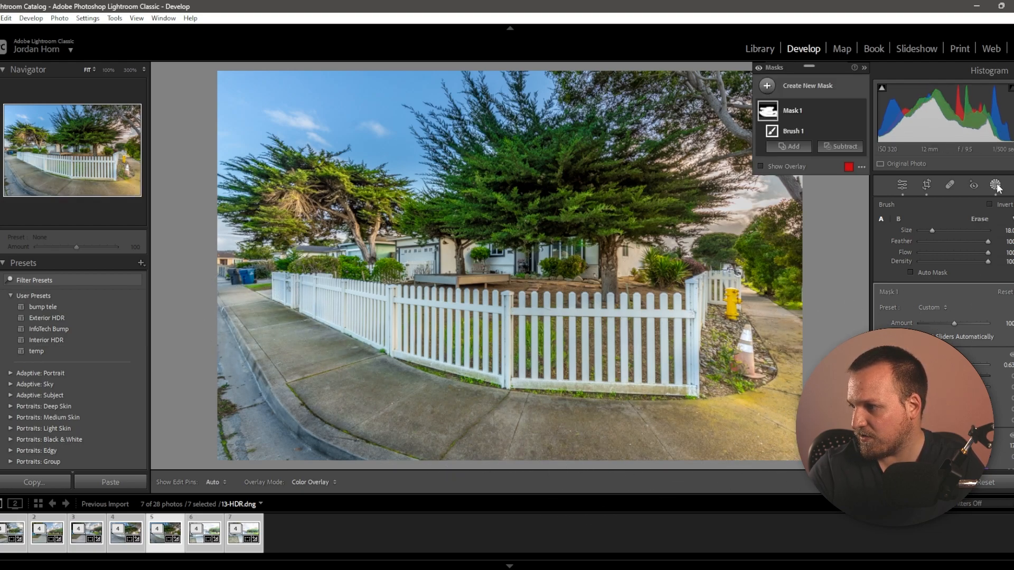
key("d")
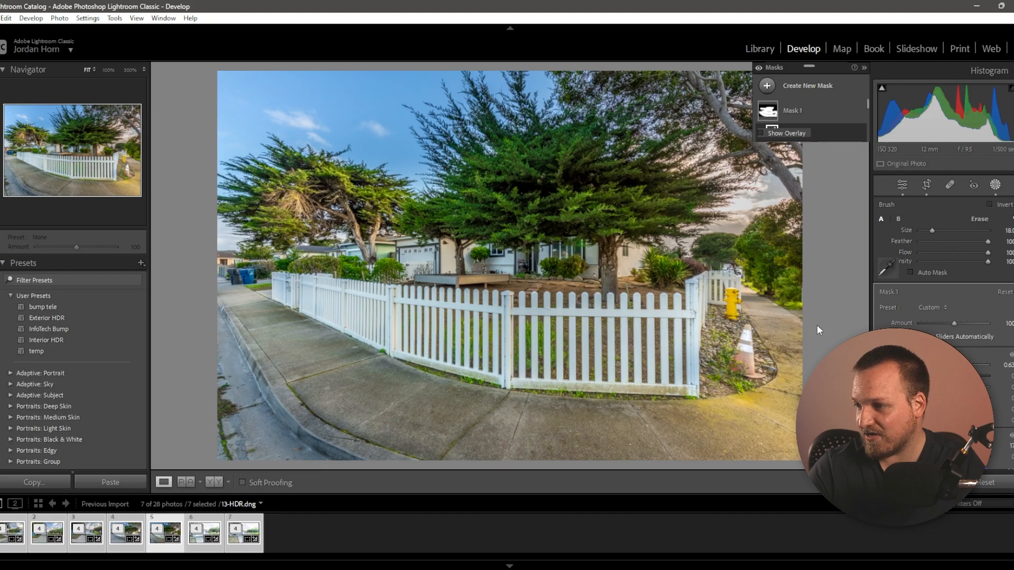
Go to the sixth photo, 16-HDR.dng, lower its exposure to -1.93 and apply the Auto Upright perspective correction.
key("Right")
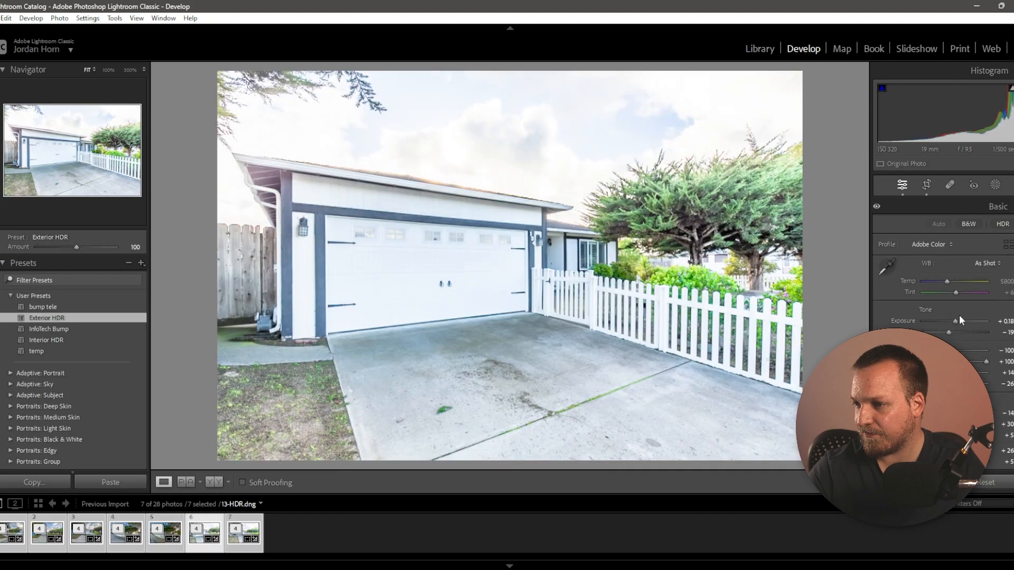
left_click_drag(955, 321, 949, 321)
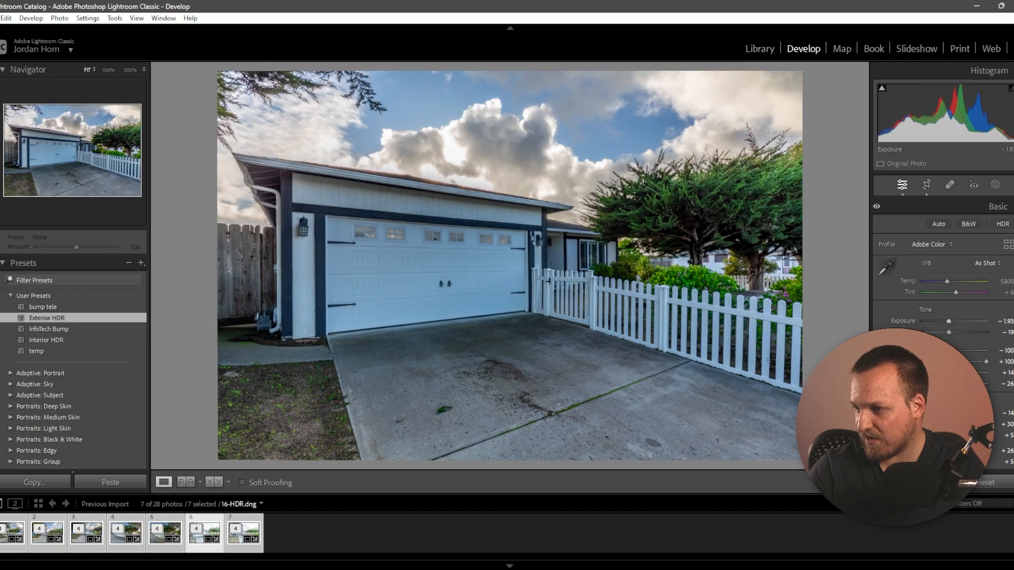
scroll(949, 322, "down", 3)
scroll(949, 321, "down", 3)
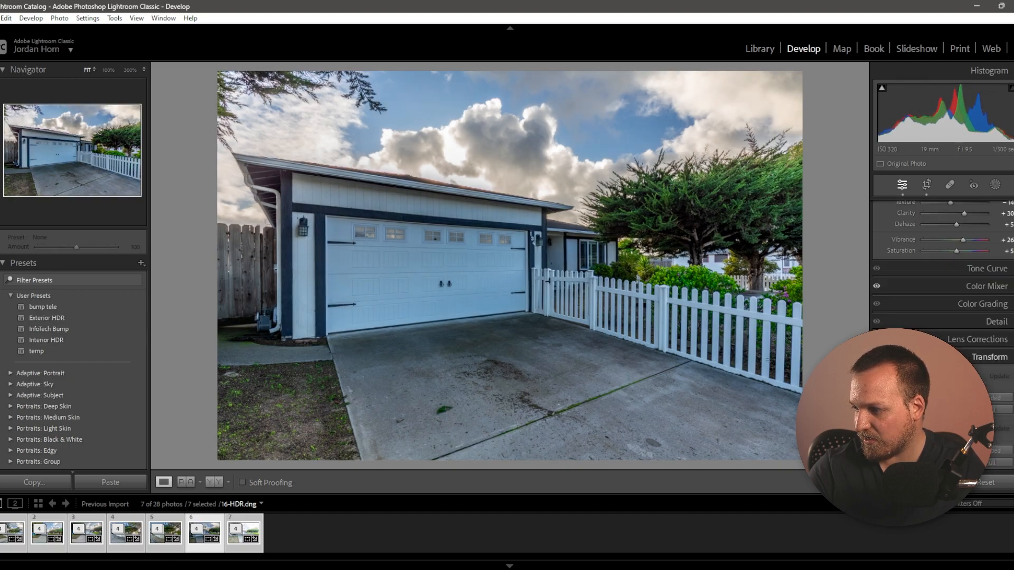
left_click(950, 396)
key("shift+w")
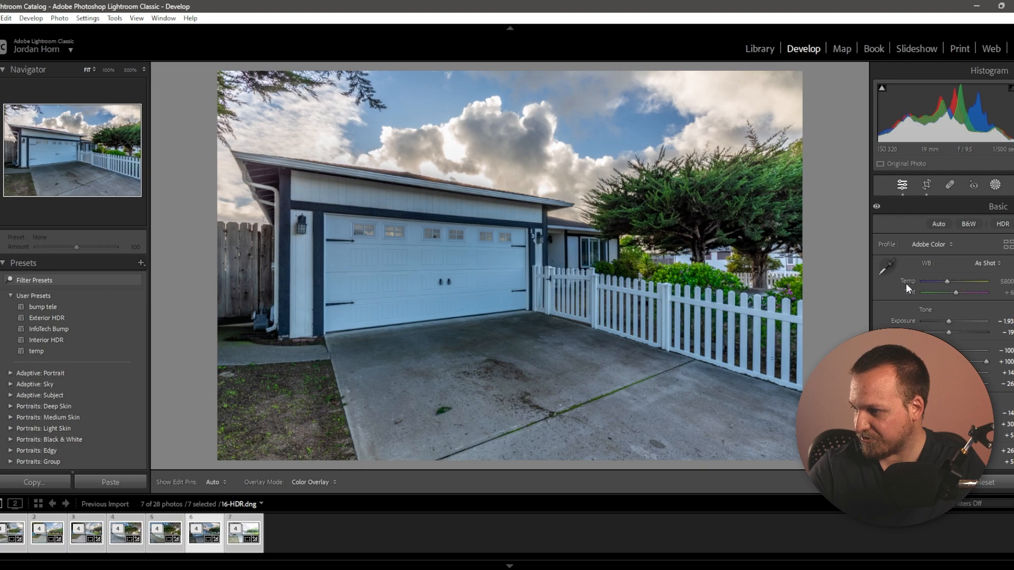
Add a brush mask with exposure 0.69, temperature about 19 and brush size 25 over the garage, driveway, trees and fence.
key("k")
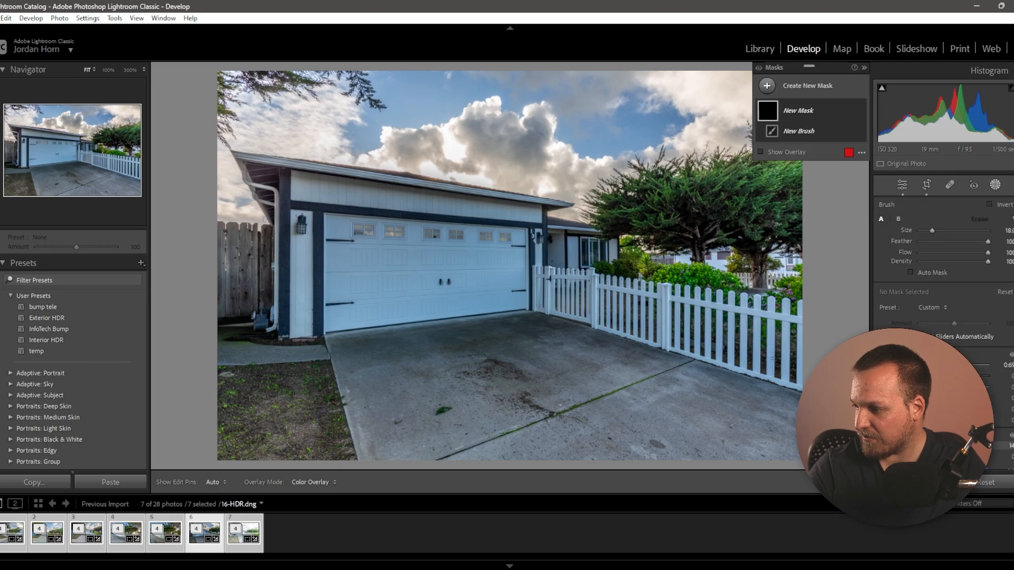
scroll(460, 254, "up", 3)
mouse_move(397, 247)
left_mouse_down()
mouse_move(526, 254)
mouse_move(459, 254)
mouse_move(286, 354)
left_mouse_up()
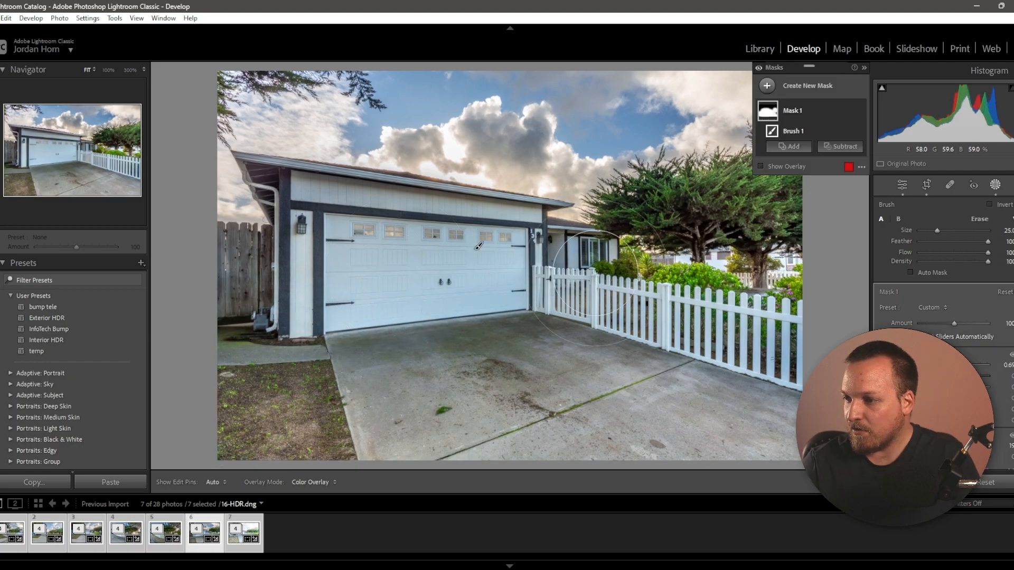
mouse_move(478, 246)
left_mouse_down()
mouse_move(378, 260)
mouse_move(407, 249)
left_mouse_up()
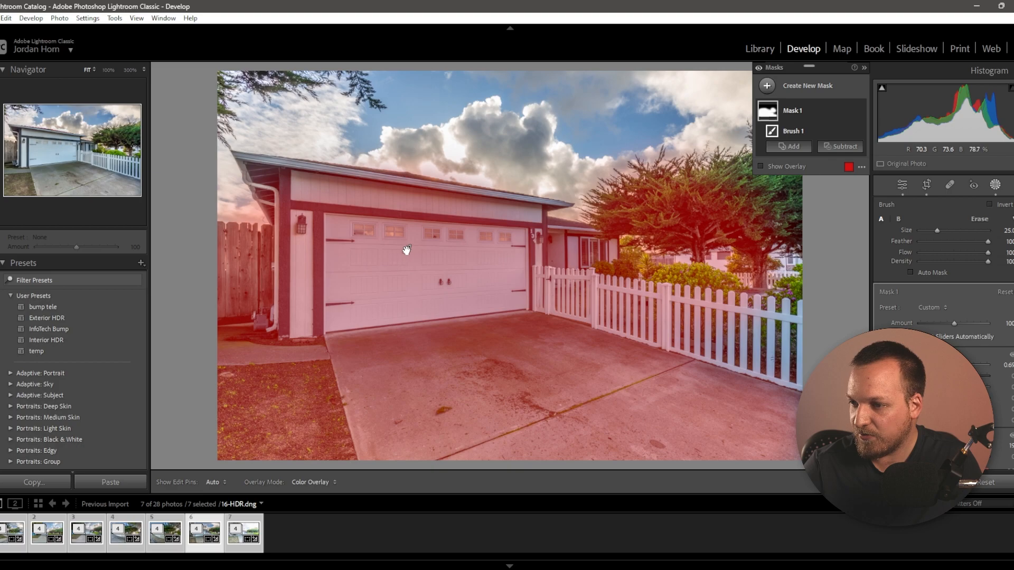
left_click_drag(408, 250, 433, 251)
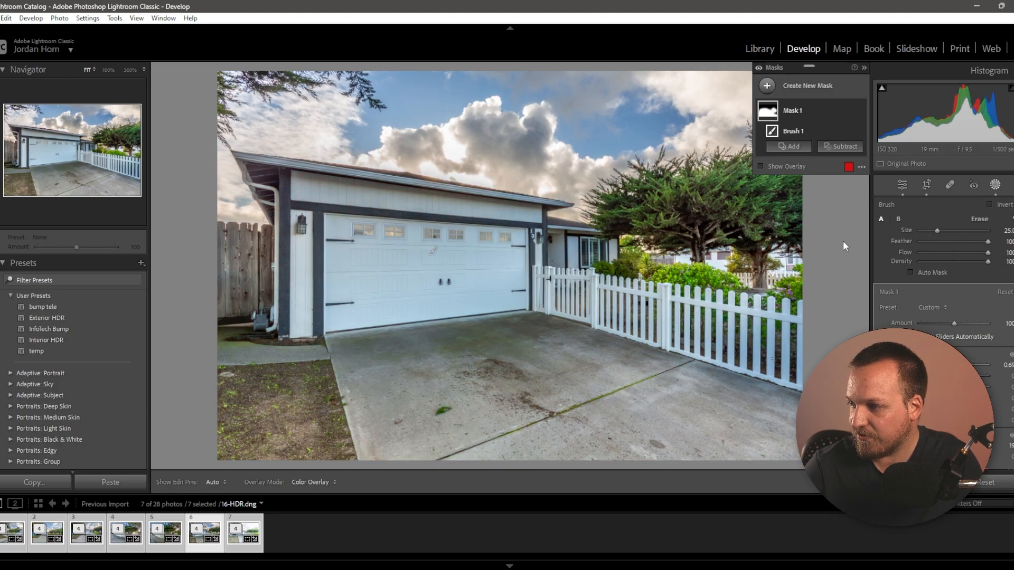
key("ctrl+z")
key("ctrl+z")
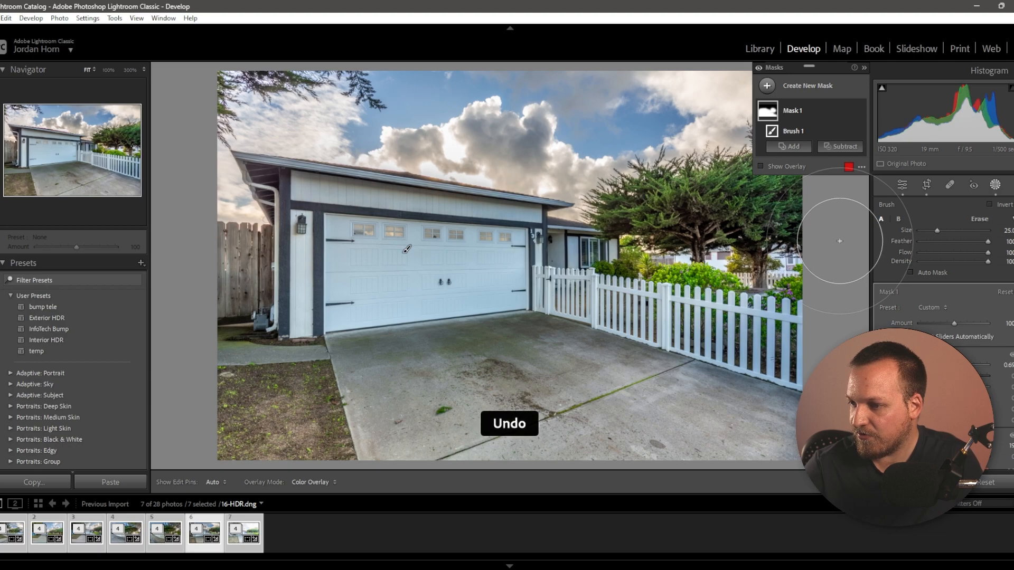
Reduce the brush to 14 and extend the mask over the upper garage wall under the roof.
scroll(287, 212, "down", 4)
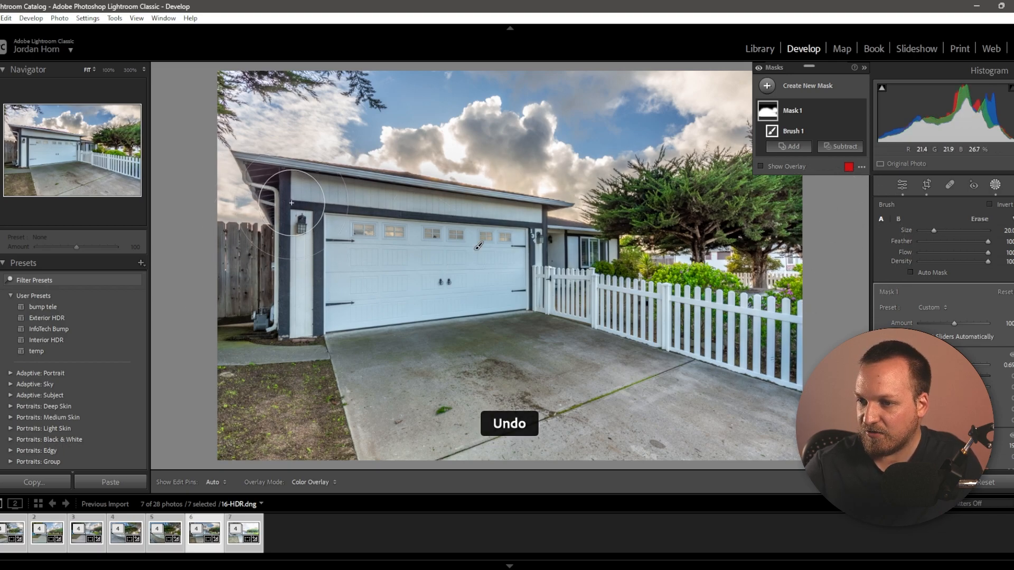
scroll(300, 199, "down", 1)
key("h")
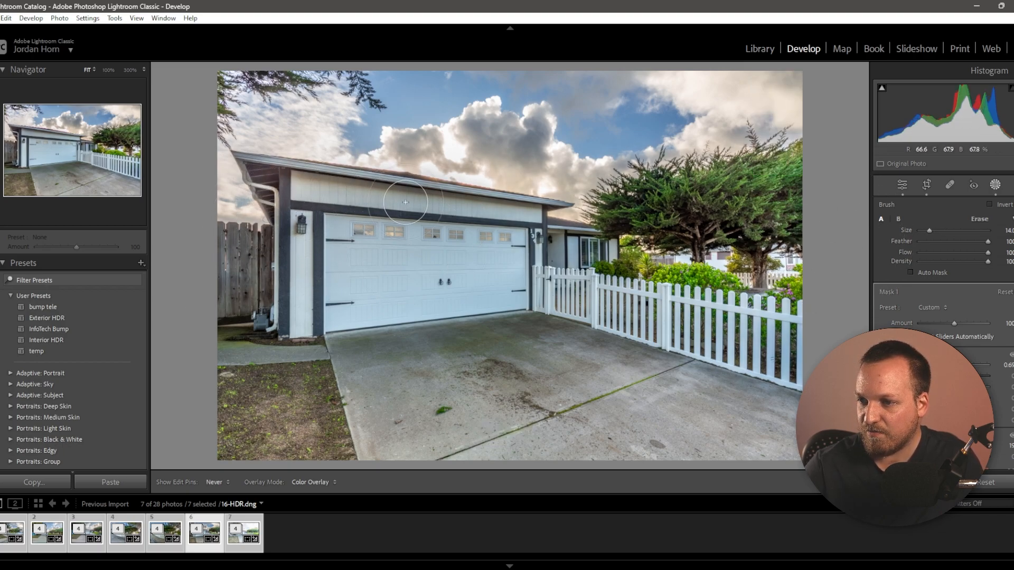
key("h")
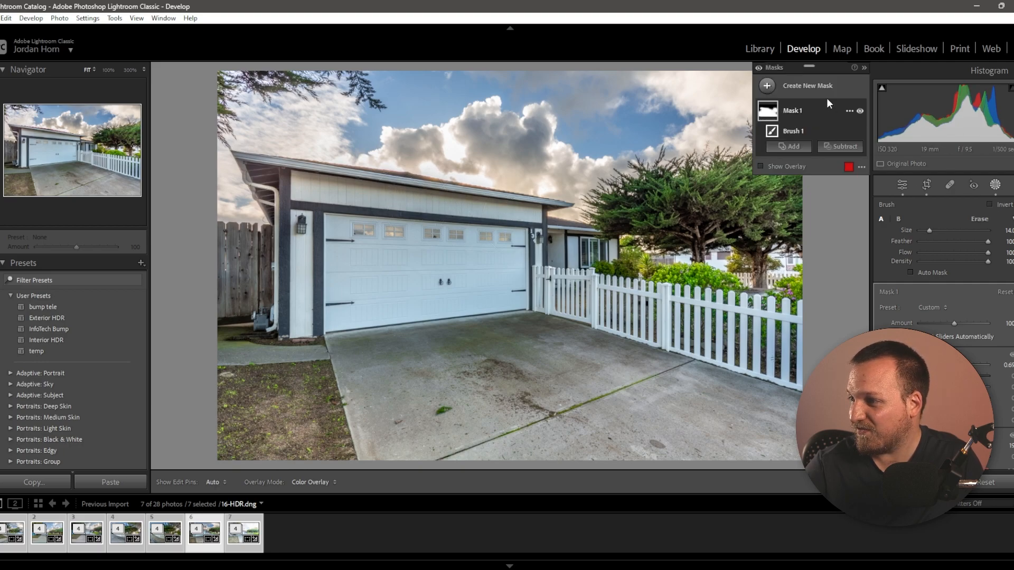
Create a second brush mask with exposure 0.56 and a brush size of 2.
left_click(814, 86)
left_click(817, 187)
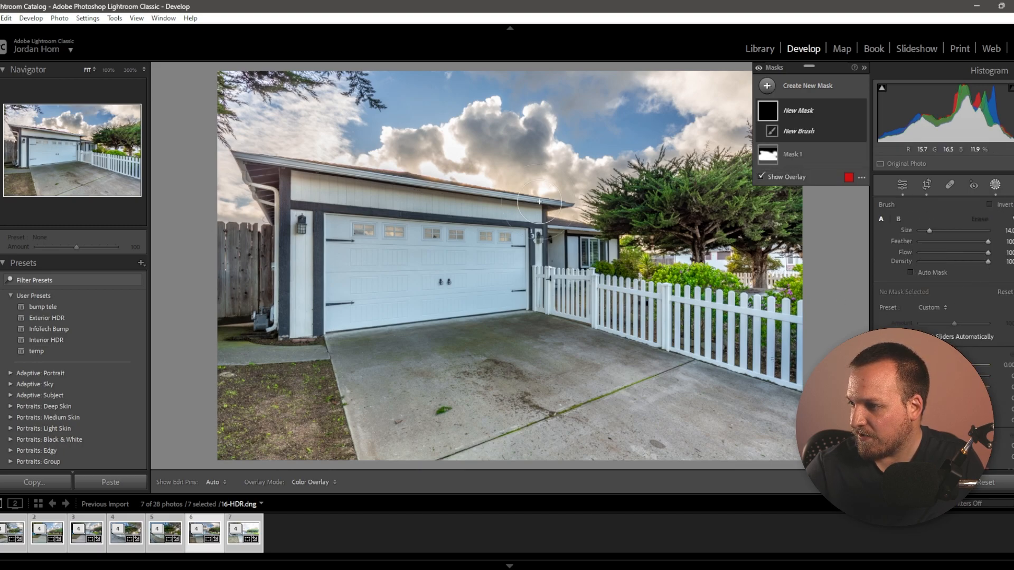
scroll(529, 200, "up", 5)
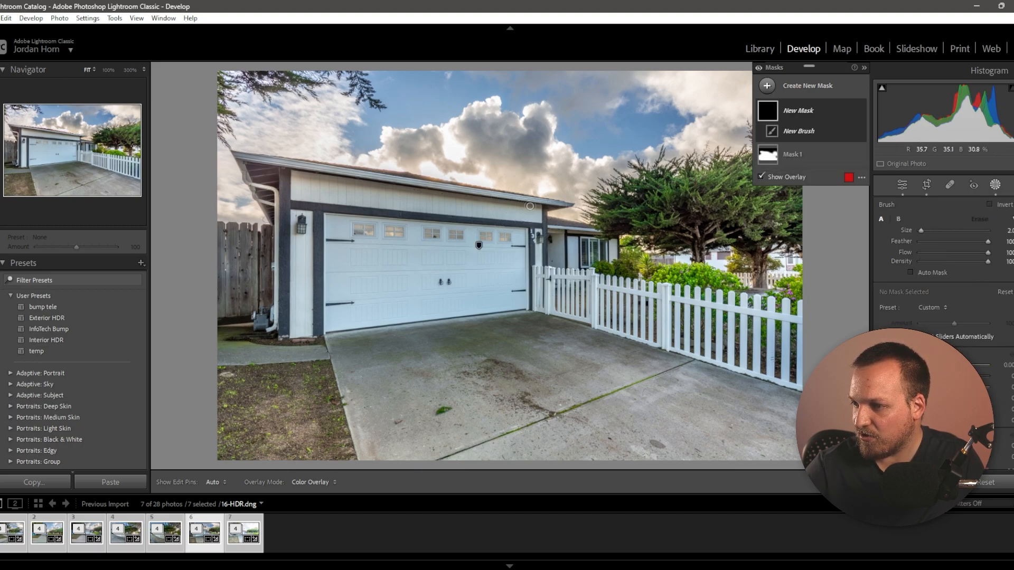
key("h")
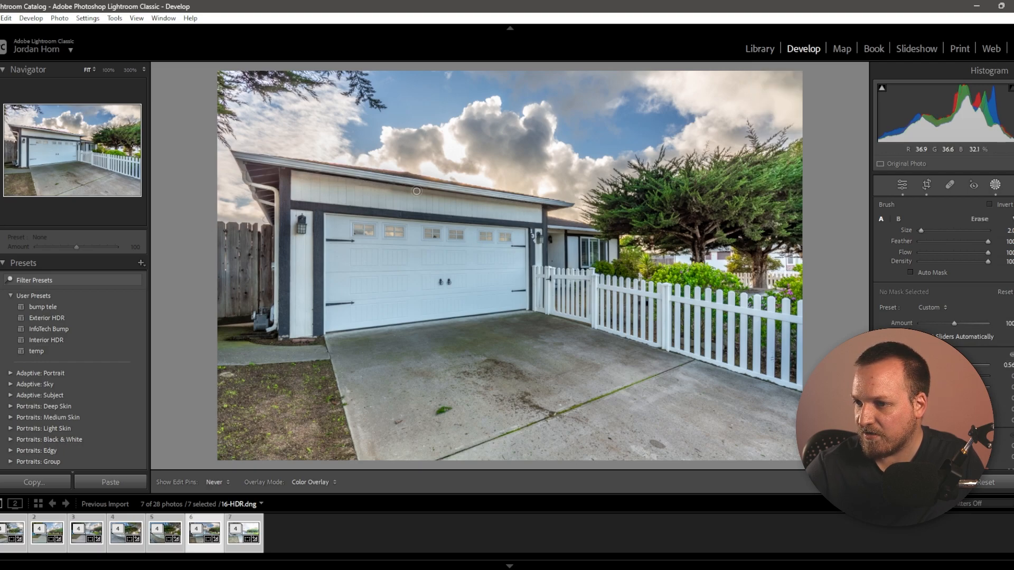
key("h")
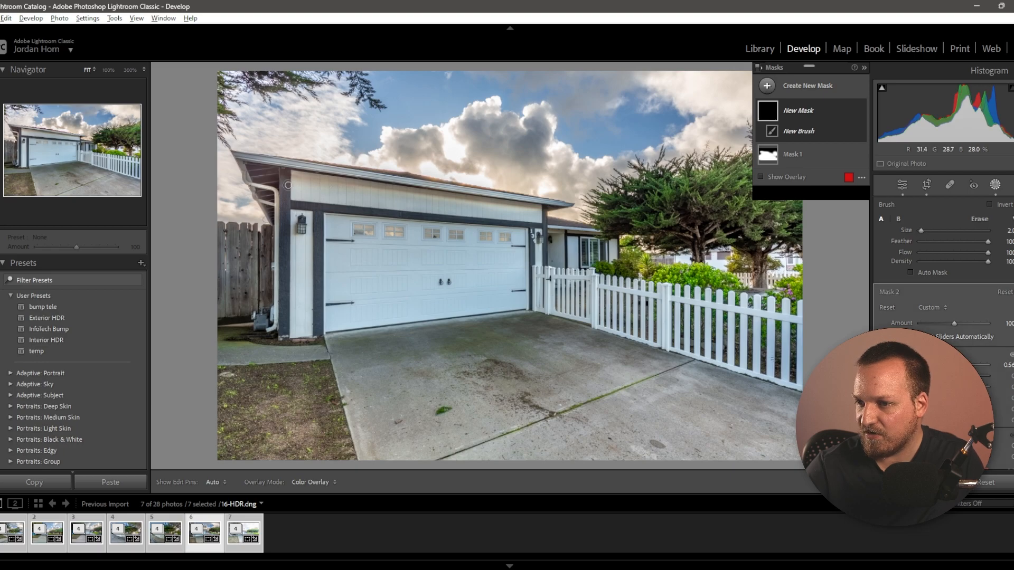
Paint the shadowed strip of garage wall just under the eave with the second mask, reducing the brush to 1.
key("bracketleft")
key("h")
left_click_drag(352, 194, 383, 195)
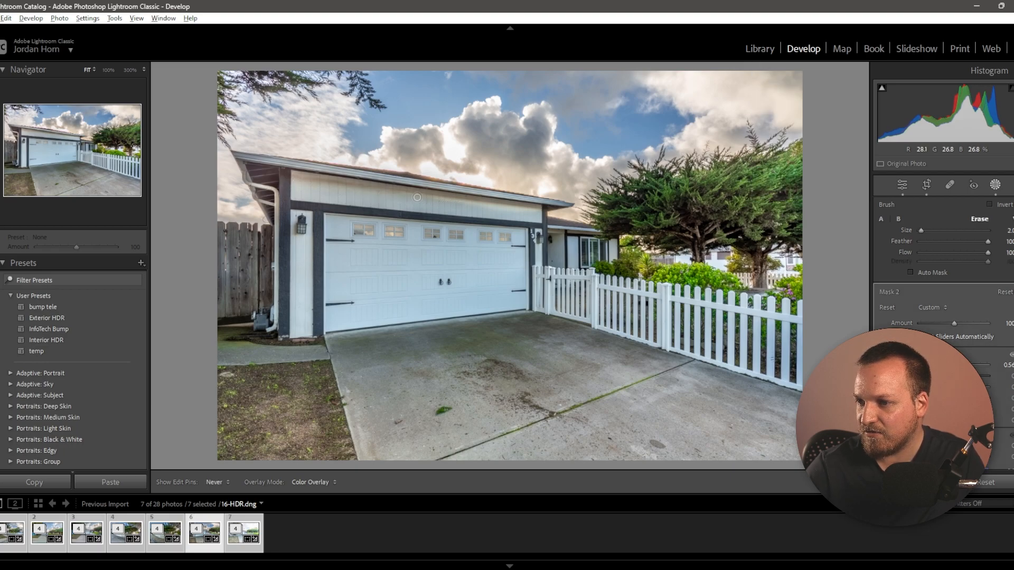
key("h")
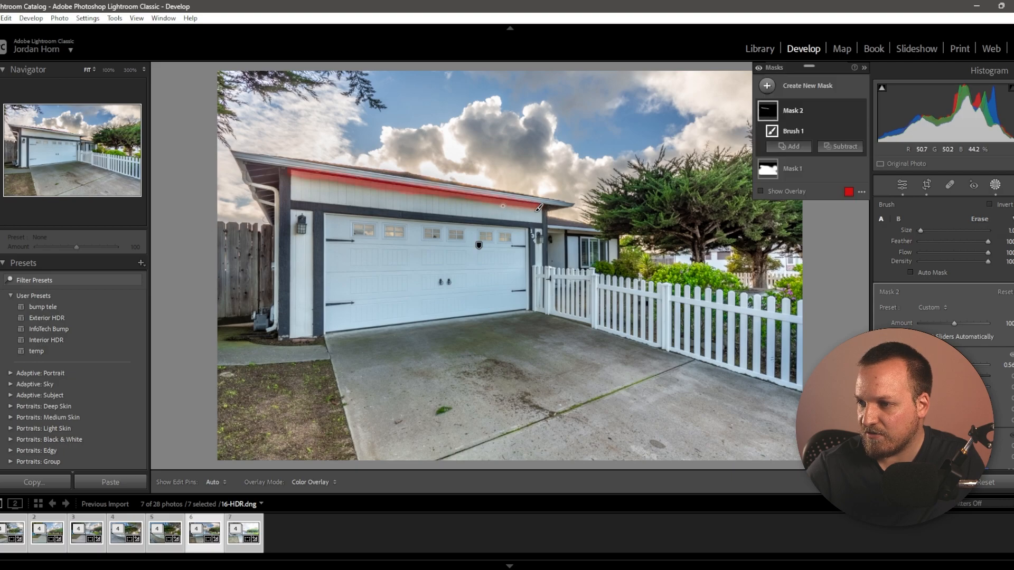
key("h")
key("h")
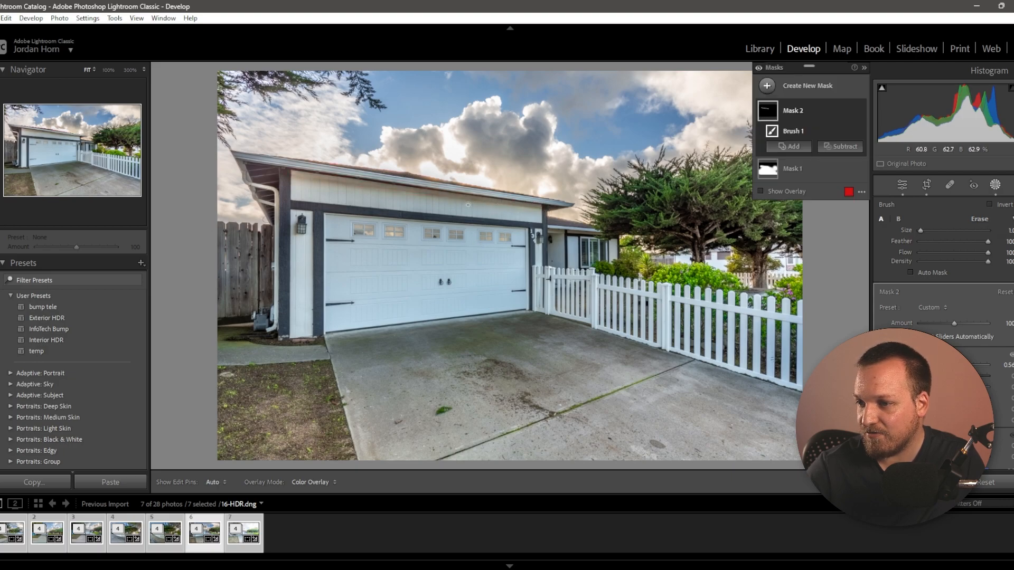
Refine the second mask at close zoom and erase its strokes from the garage wall under the eave.
left_click(21, 127)
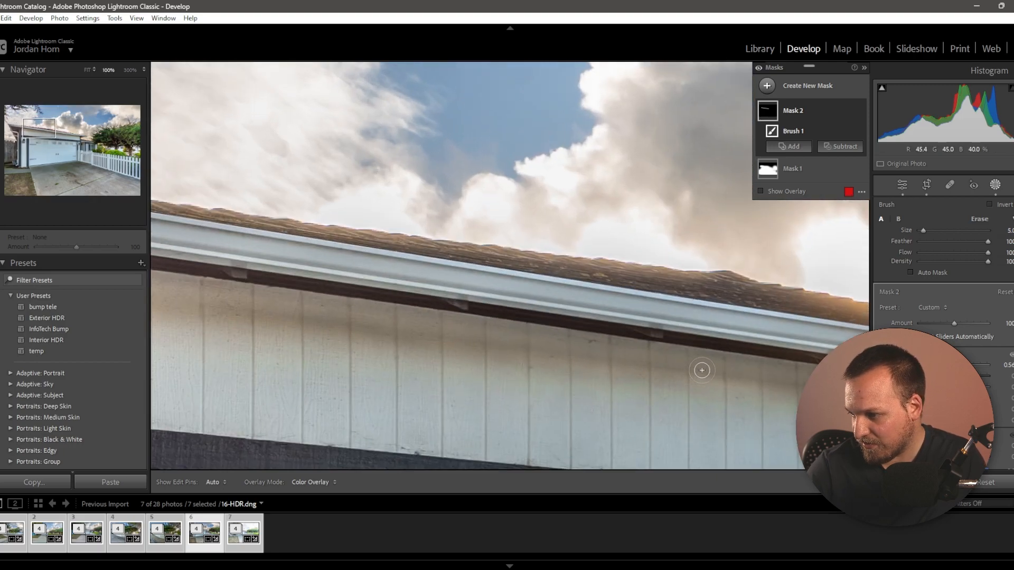
left_click_drag(523, 360, 367, 330)
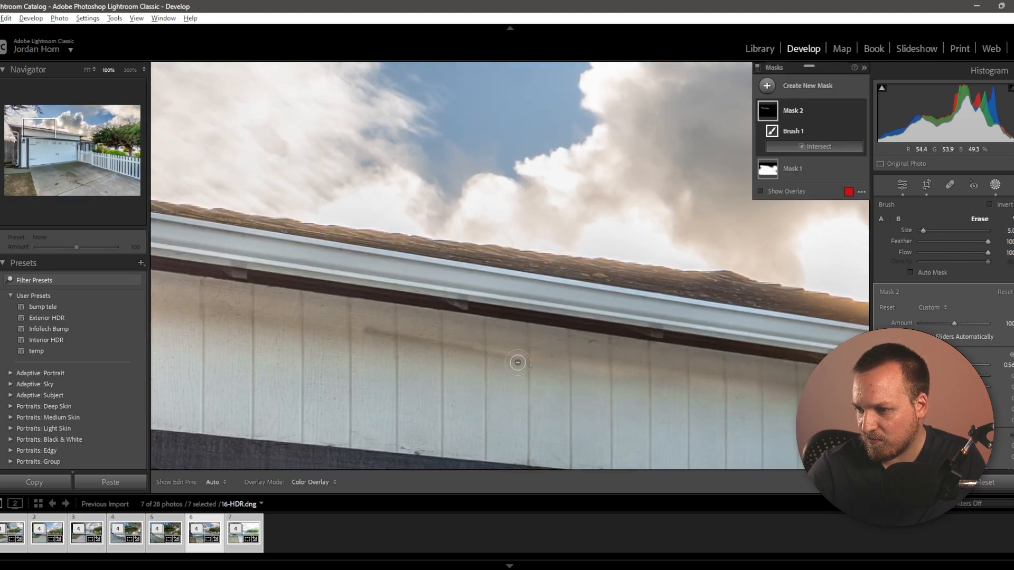
key("h")
left_click_drag(238, 319, 693, 396)
key("z")
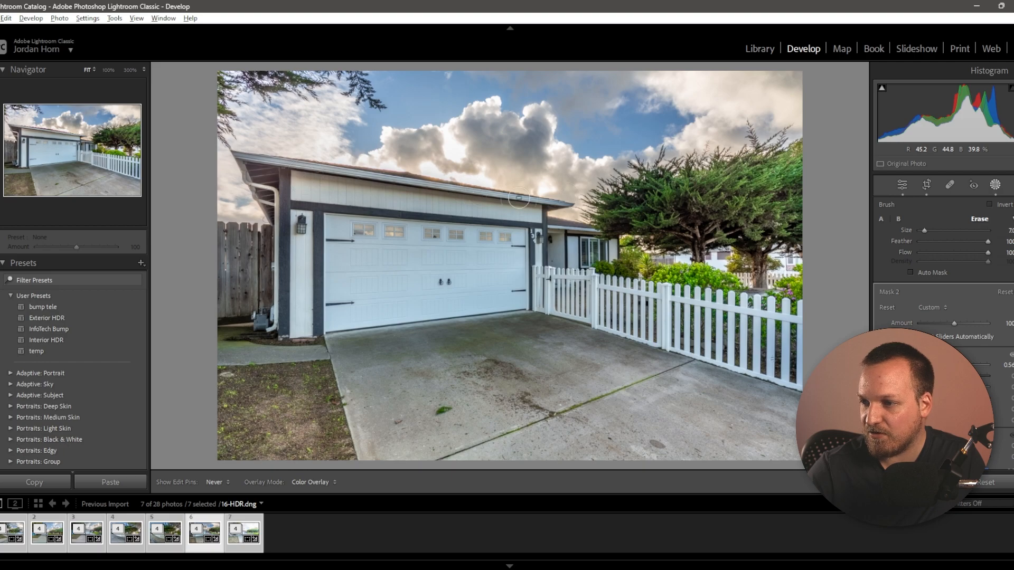
key("bracketleft")
key("h")
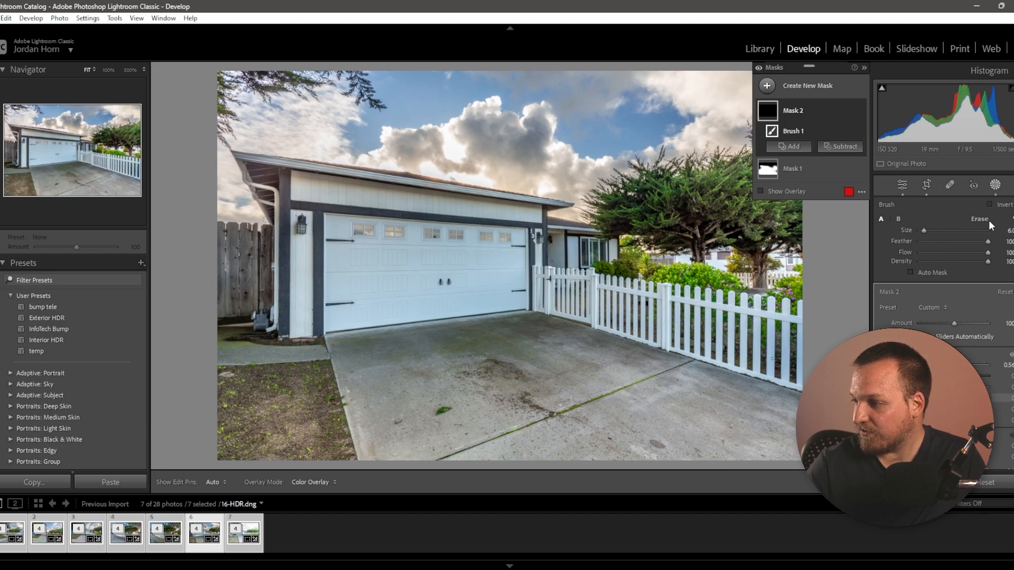
Raise the first mask's temperature to about 31 to warm the house and driveway, and finish masking.
left_click(812, 171)
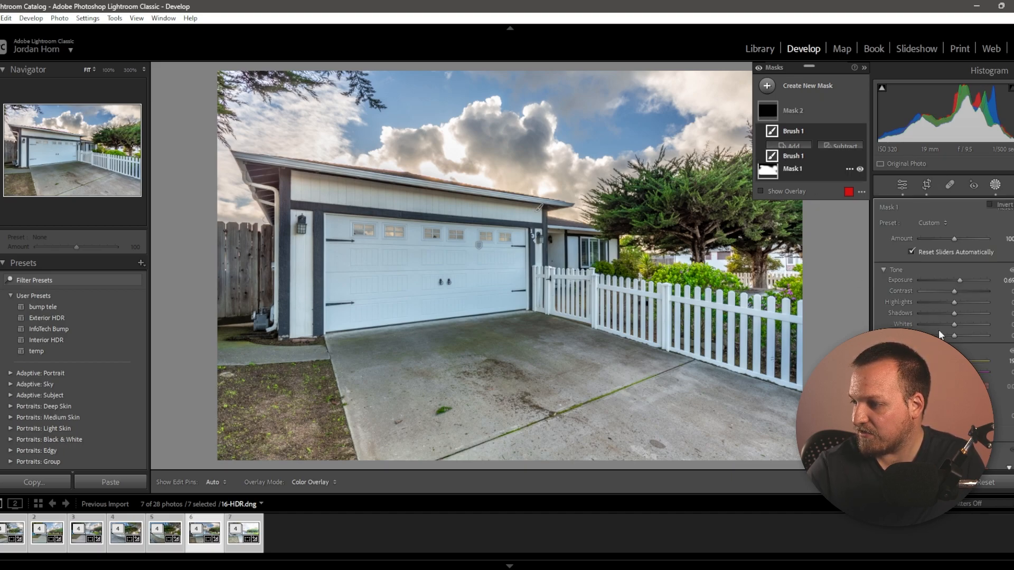
left_click_drag(961, 445, 963, 446)
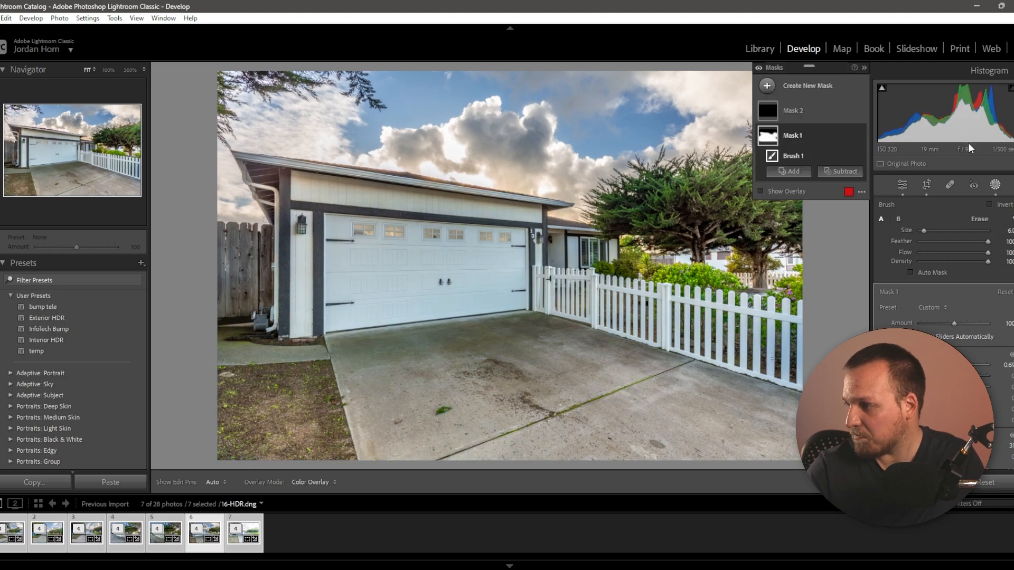
left_click(993, 184)
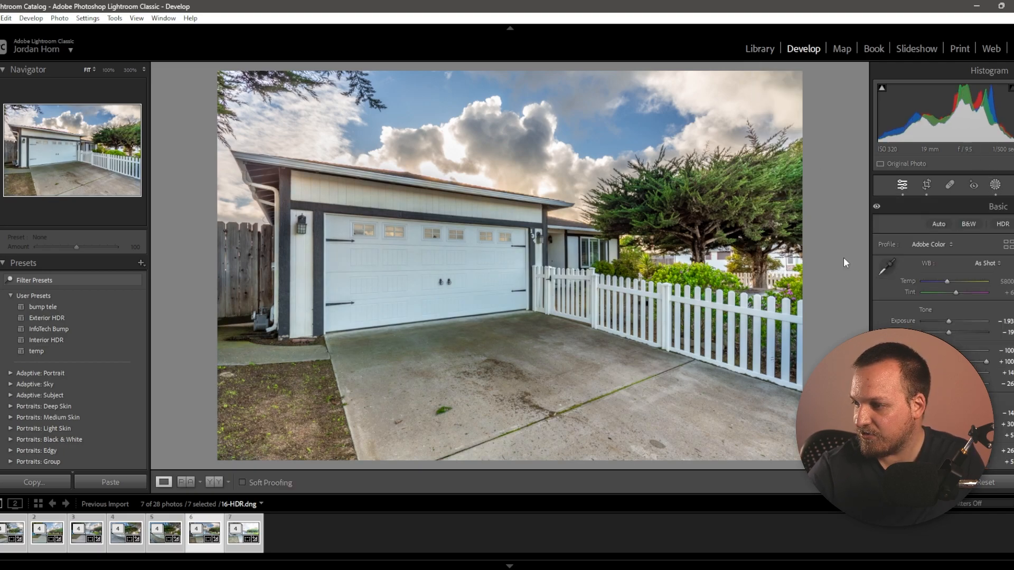
Go to the seventh photo, 19-HDR.dng, and lower its exposure to -1.93.
key("Right")
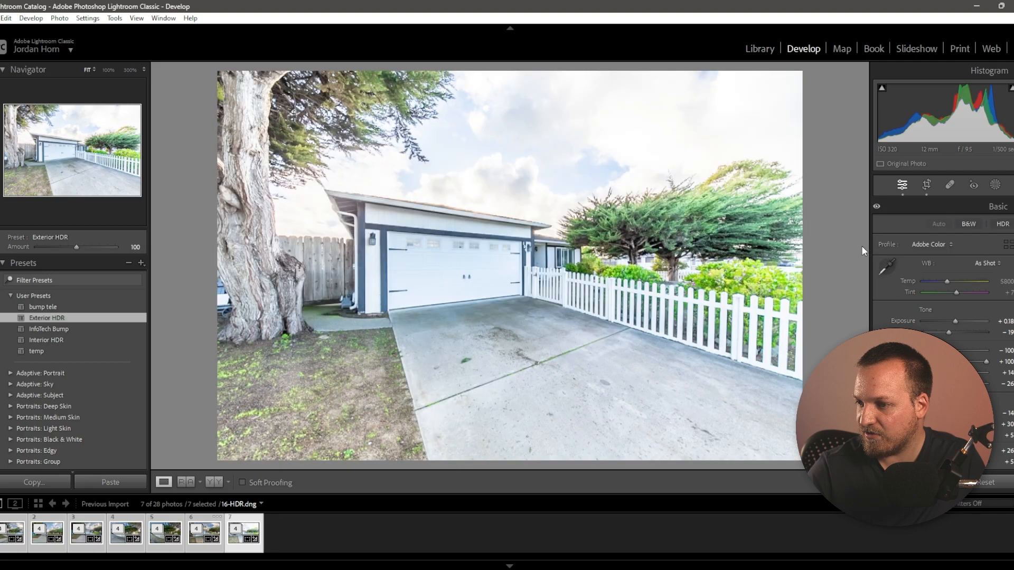
left_click_drag(953, 321, 949, 322)
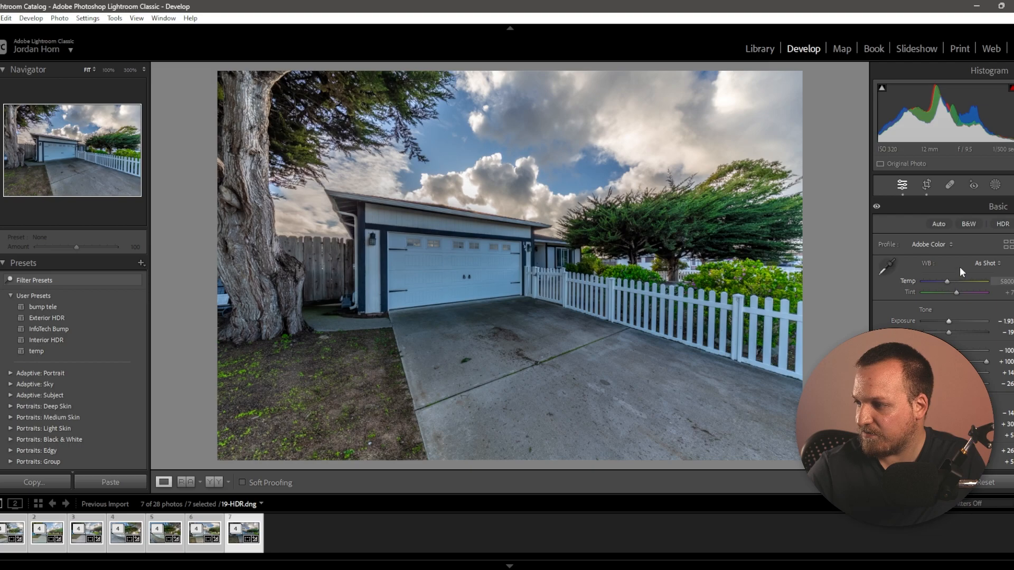
Try the Auto Upright perspective correction on the seventh photo.
scroll(974, 234, "down", 10)
left_click(946, 291)
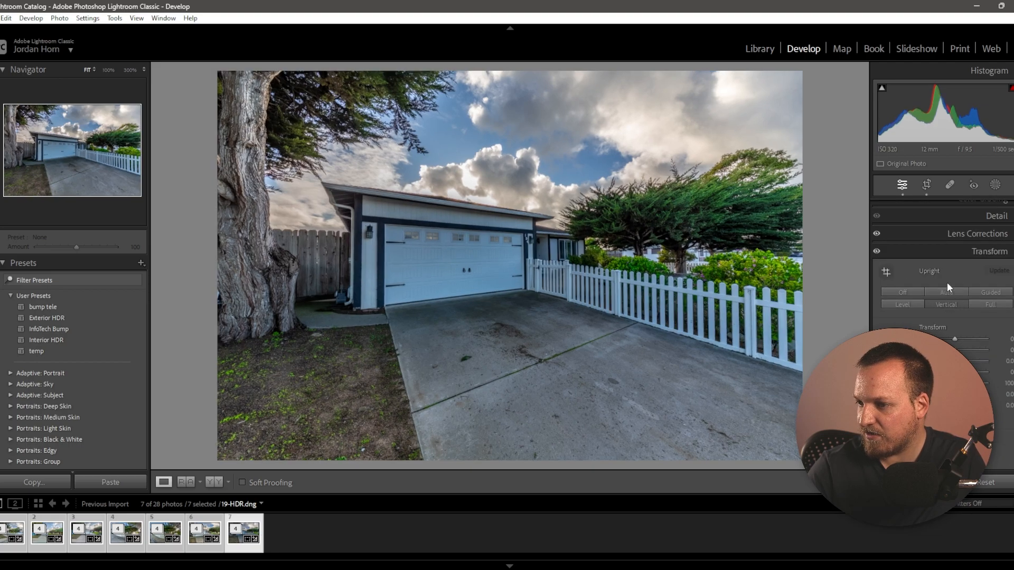
left_click(942, 293)
scroll(949, 297, "up", 10)
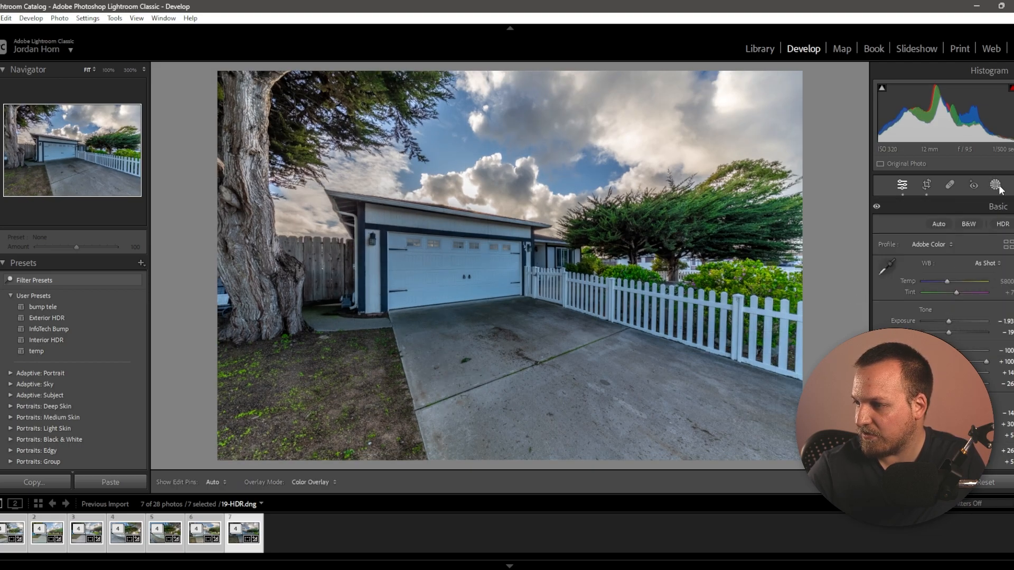
Add a brush mask with exposure 0.83 and temperature about 27 over the trees, garage, fence and driveway, using a size 2 brush near the roofline.
left_click(996, 185)
left_click(924, 287)
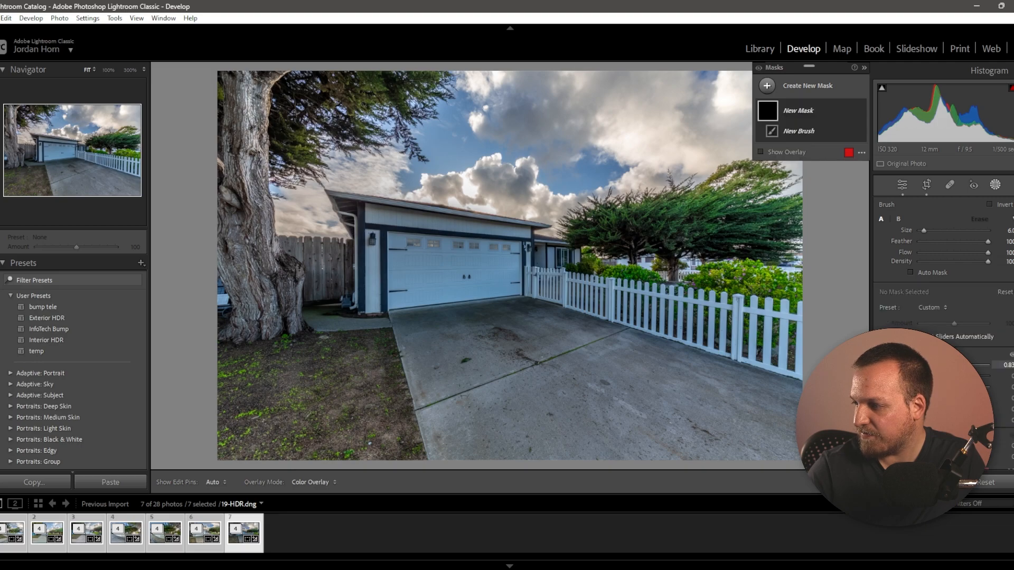
scroll(486, 248, "up", 4)
mouse_move(527, 247)
left_mouse_down()
mouse_move(472, 258)
mouse_move(444, 248)
mouse_move(455, 257)
mouse_move(531, 281)
mouse_move(526, 288)
mouse_move(291, 85)
mouse_move(334, 82)
mouse_move(357, 67)
mouse_move(285, 123)
mouse_move(220, 201)
mouse_move(234, 393)
mouse_move(455, 329)
mouse_move(565, 310)
mouse_move(678, 326)
mouse_move(746, 431)
mouse_move(784, 428)
mouse_move(777, 298)
left_mouse_up()
scroll(385, 222, "down", 5)
mouse_move(348, 207)
left_mouse_down()
mouse_move(349, 225)
mouse_move(563, 227)
left_mouse_up()
key("alt")
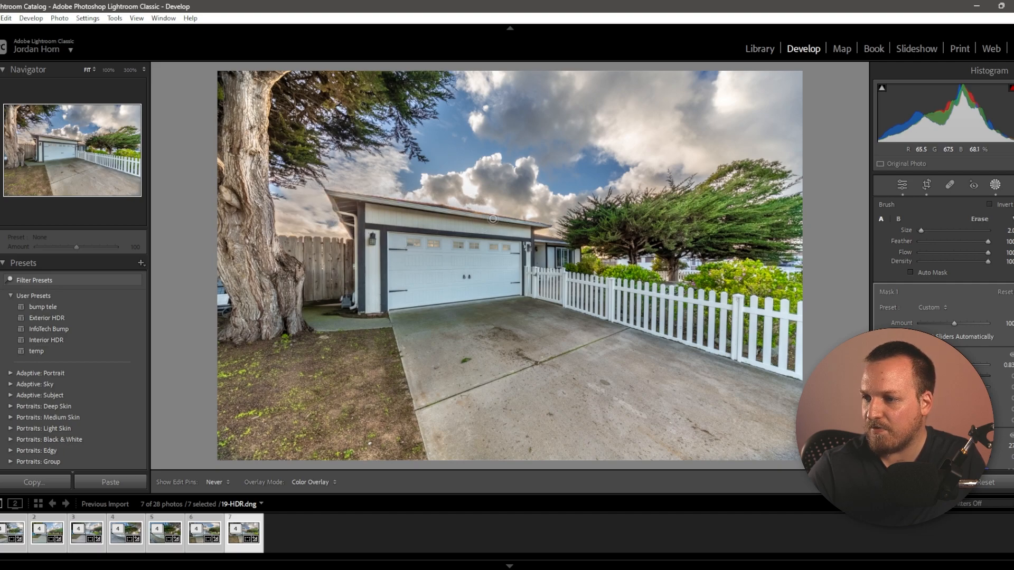
key("k")
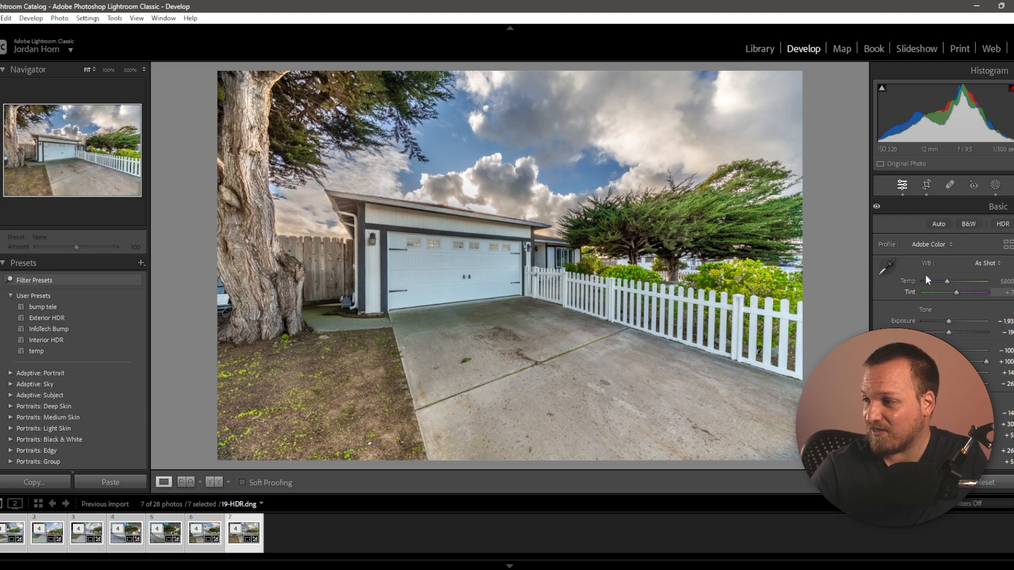
left_click(995, 184)
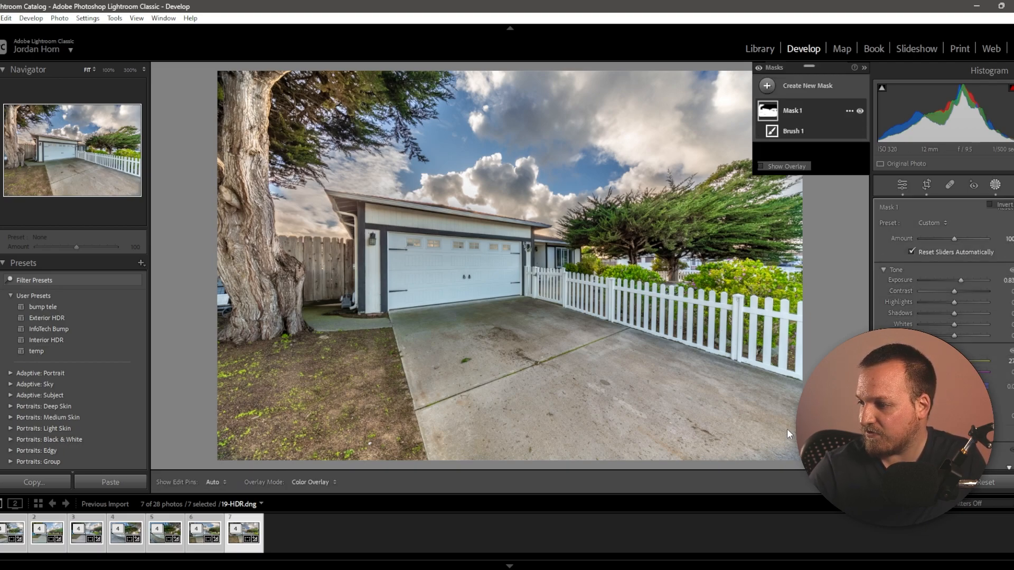
key("h")
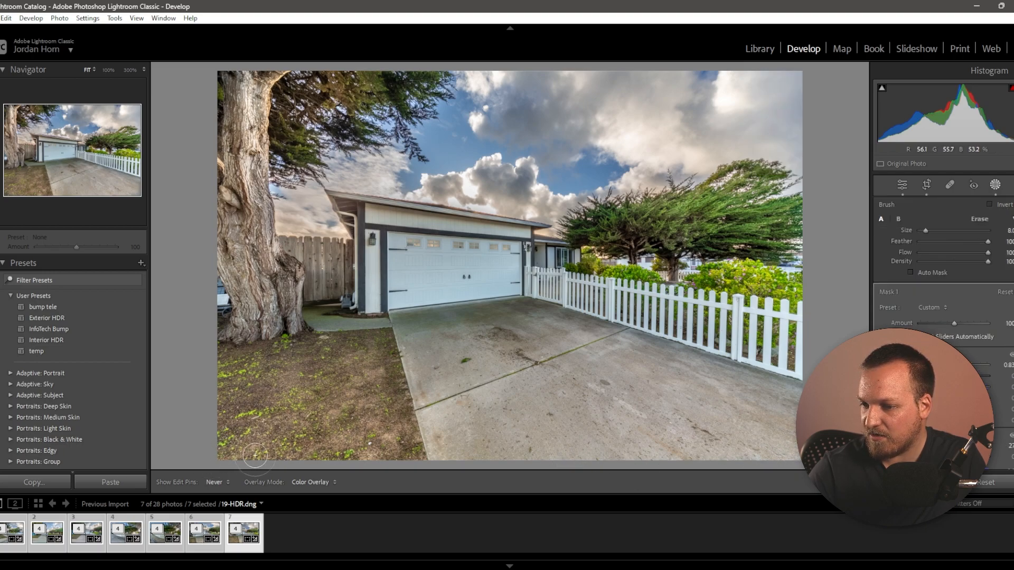
key("h")
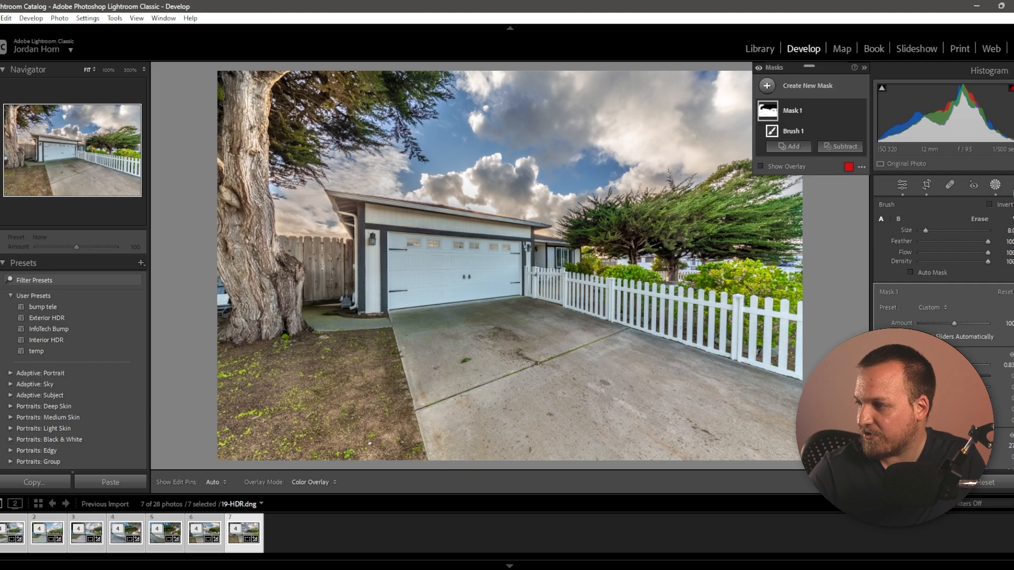
left_click(996, 184)
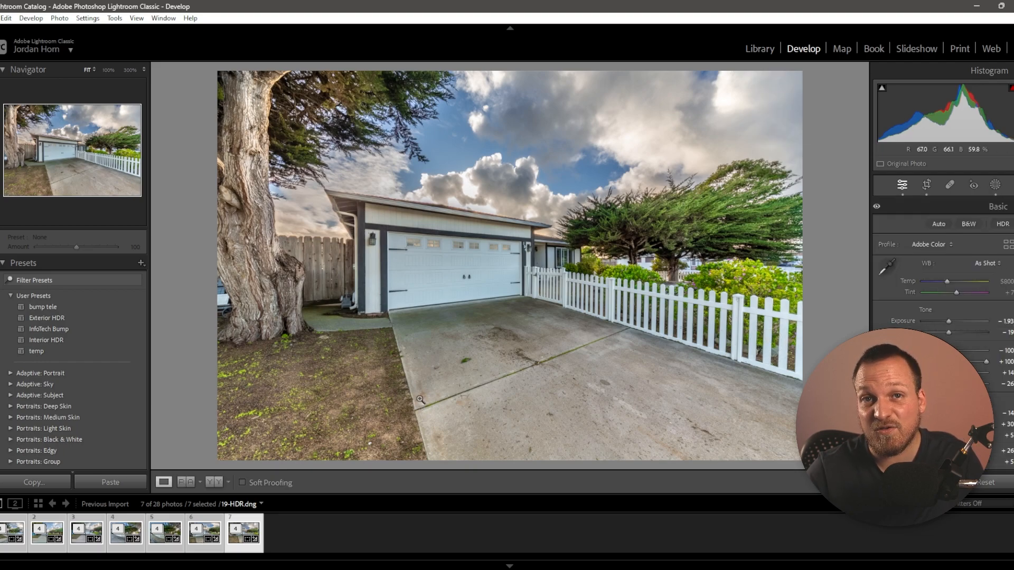
Go to the first photo, 1-HDR.dng, and open it for editing in Adobe Photoshop 2024.
left_click(14, 544)
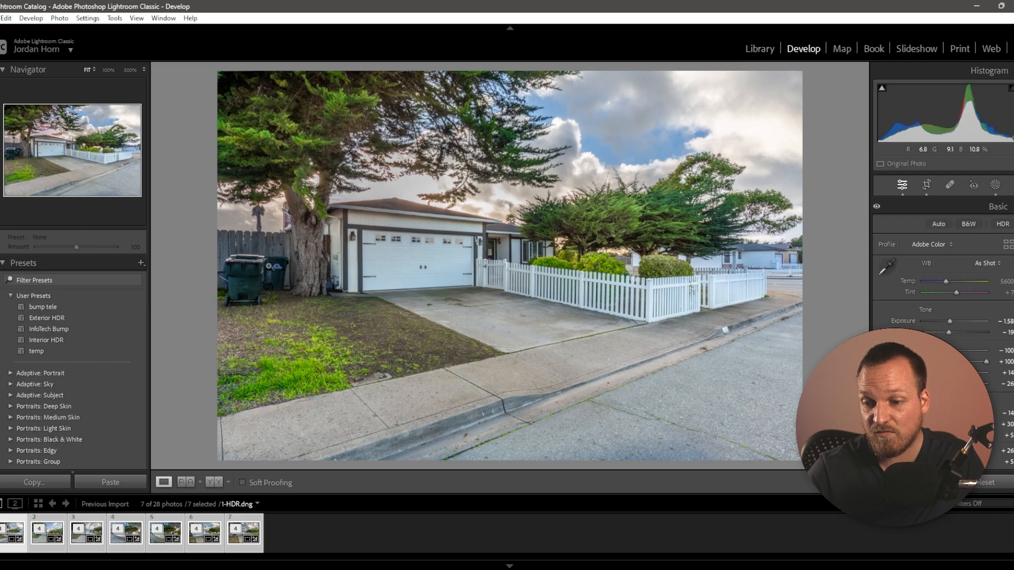
left_click(6, 542)
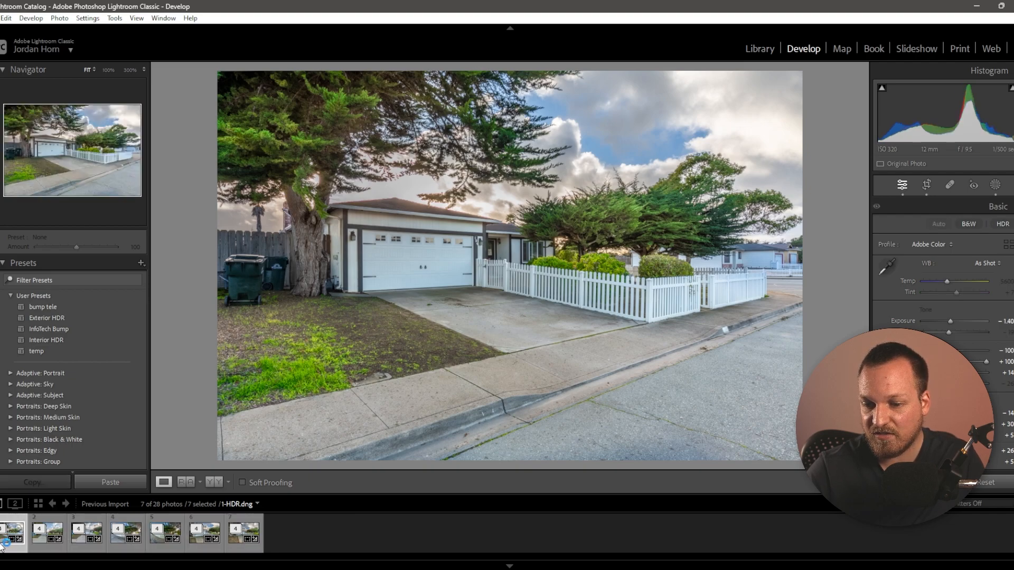
right_click(5, 539)
mouse_move(74, 269)
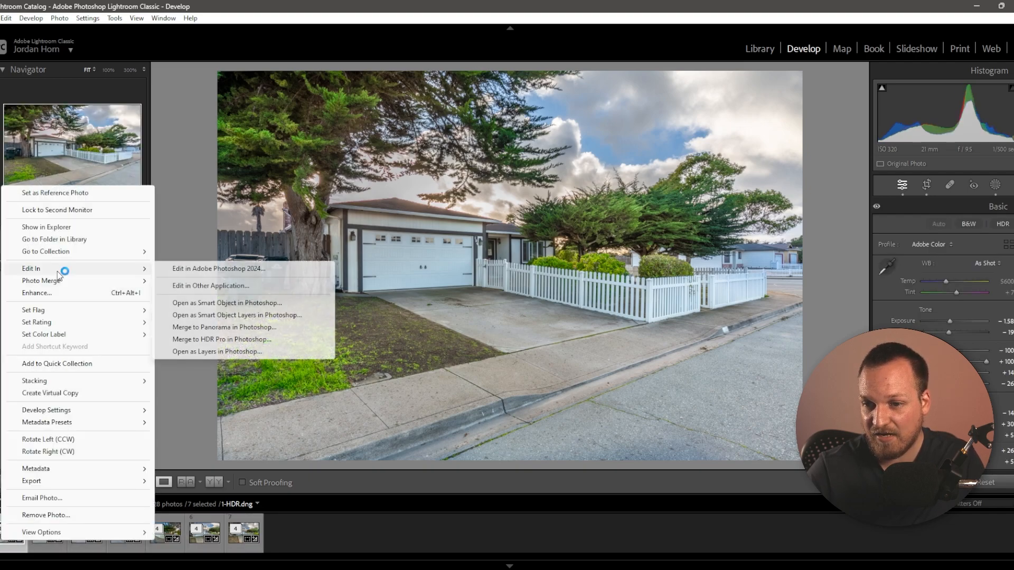
left_click(167, 273)
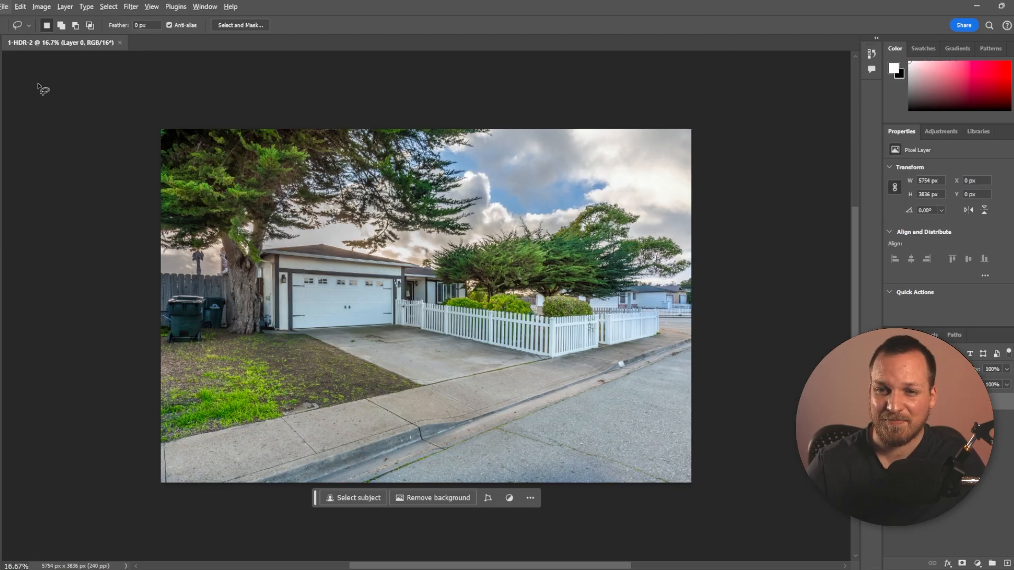
Outline both trash bins in front of the wooden fence as one loose selection with the Lasso Tool.
right_click(1, 84)
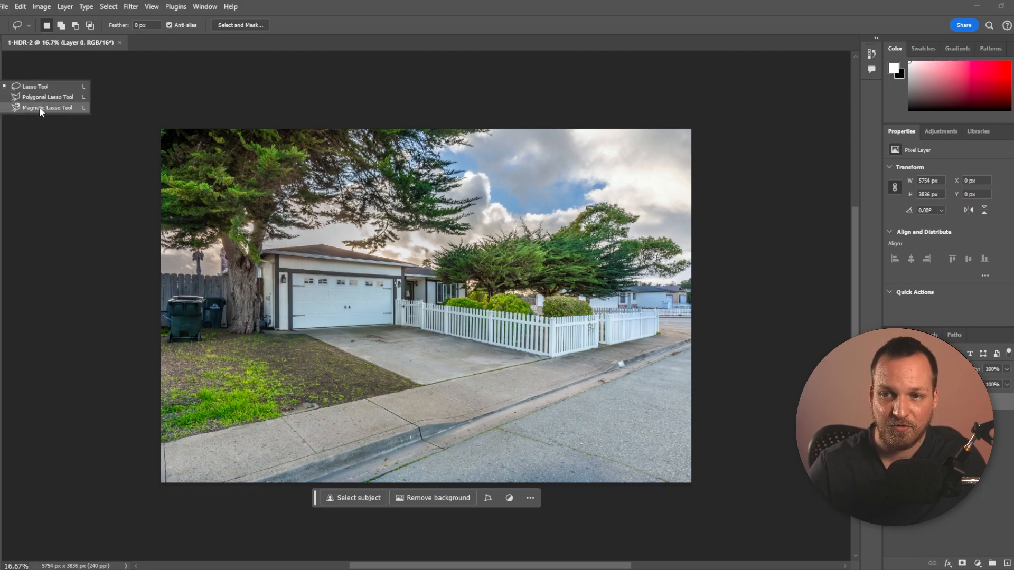
left_click(19, 73)
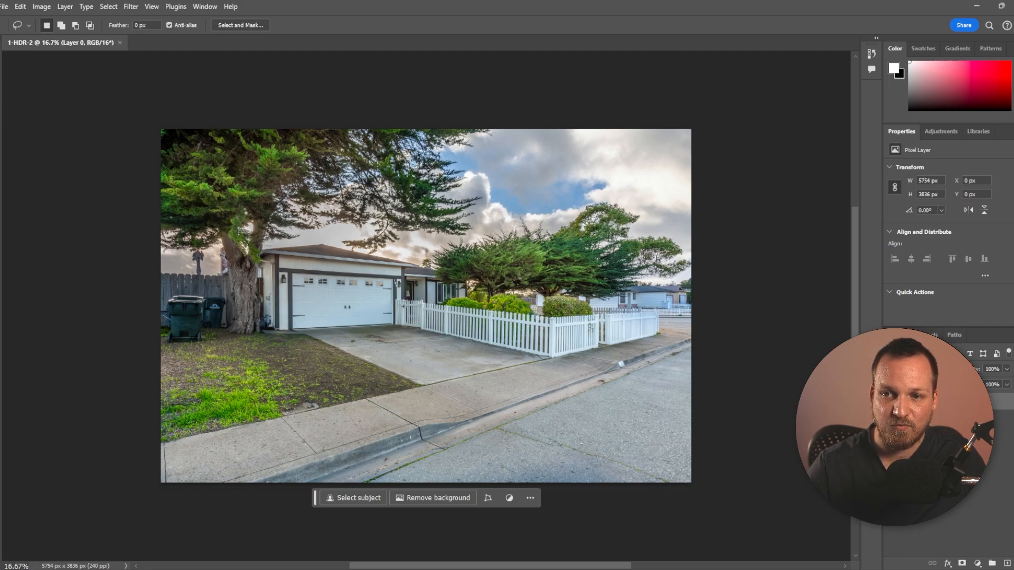
right_click(1, 85)
left_click(21, 87)
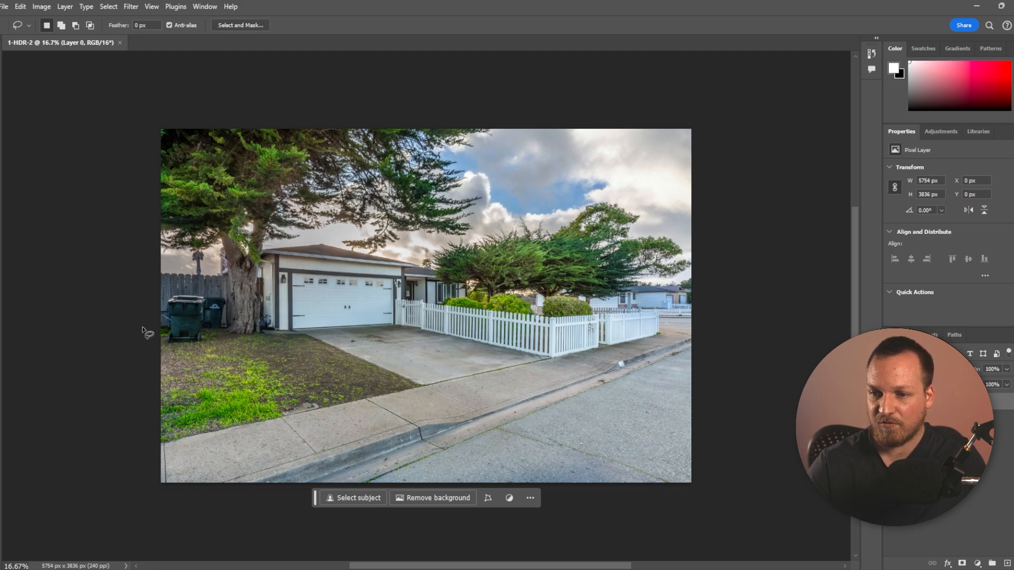
scroll(153, 325, "up", 5)
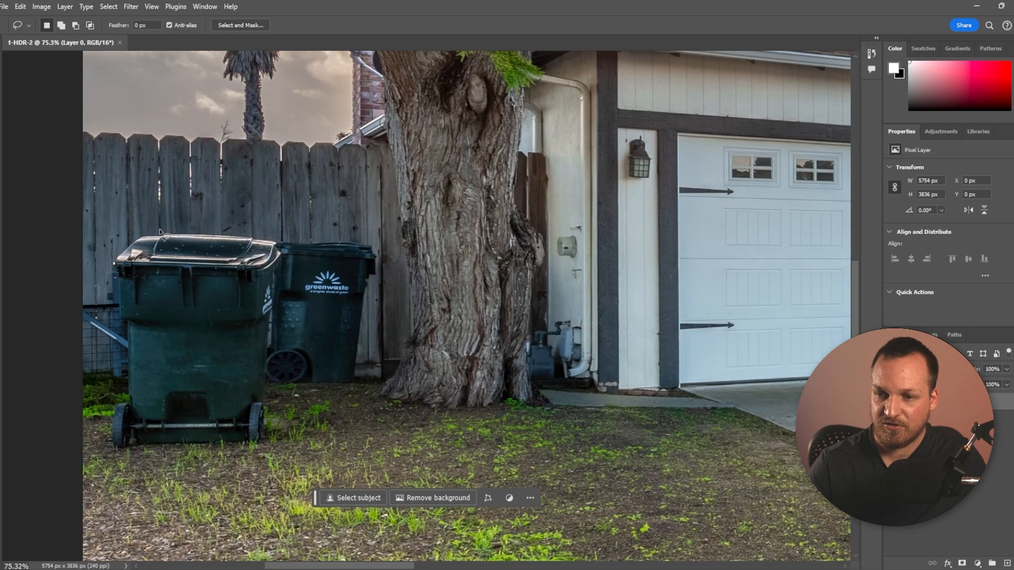
left_click_drag(160, 231, 122, 241)
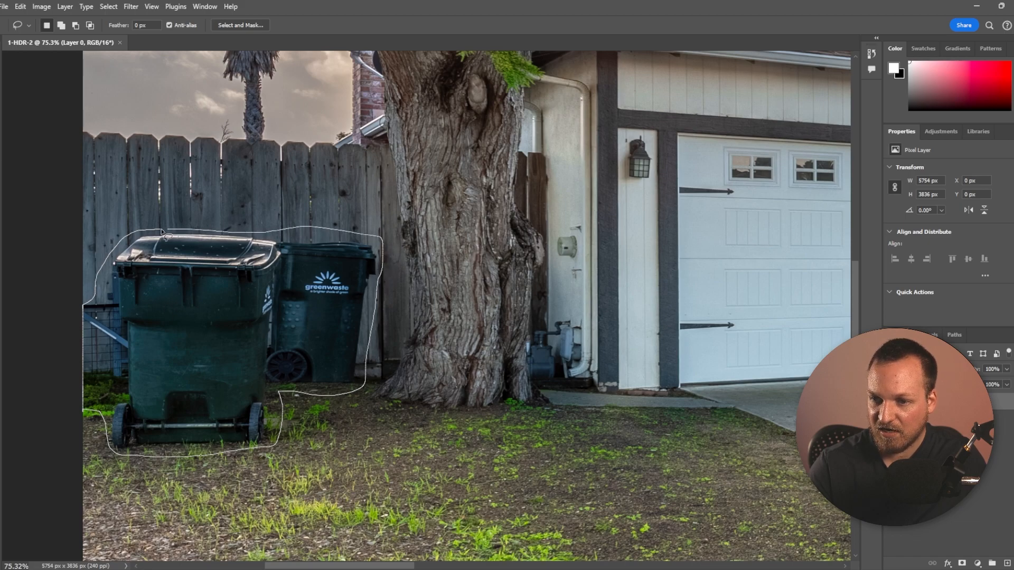
left_click_drag(163, 232, 163, 233)
Replace the selected trash bins using Generative Fill with an empty prompt and choose the third variation.
left_click(147, 475)
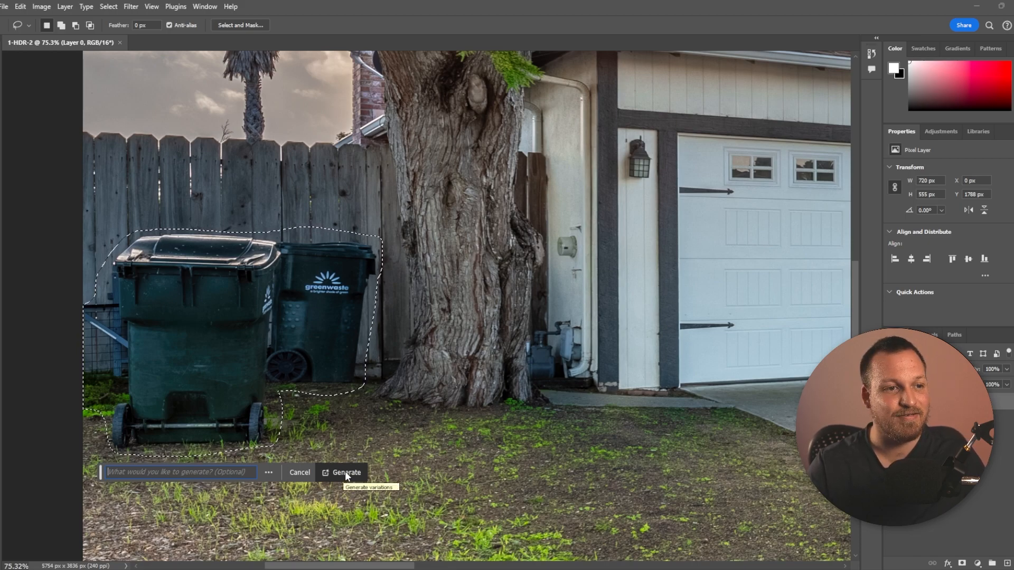
left_click(347, 474)
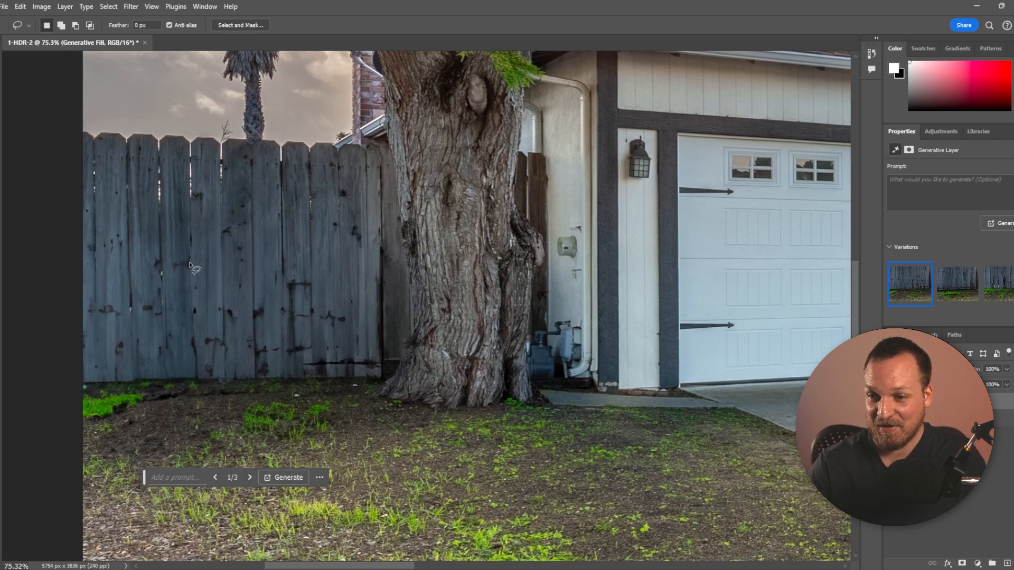
left_click(249, 477)
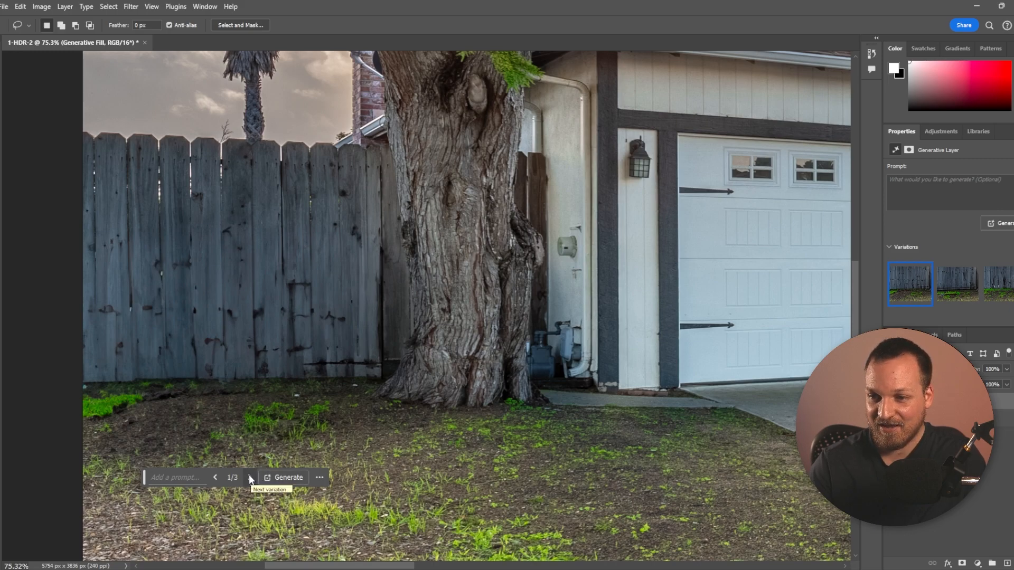
left_click(250, 478)
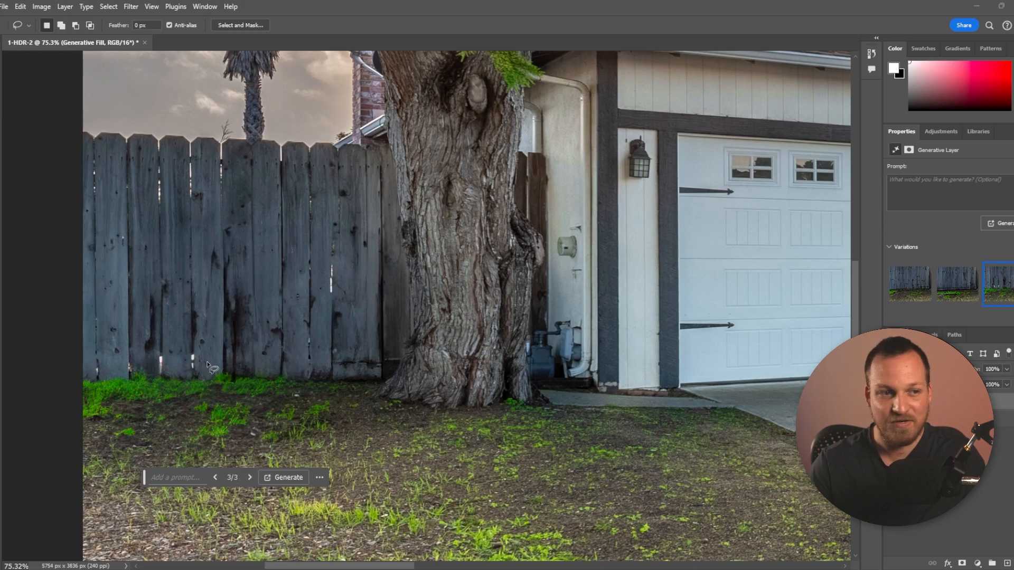
Save the retouched first photo and switch back to Lightroom Classic.
key("ctrl+s")
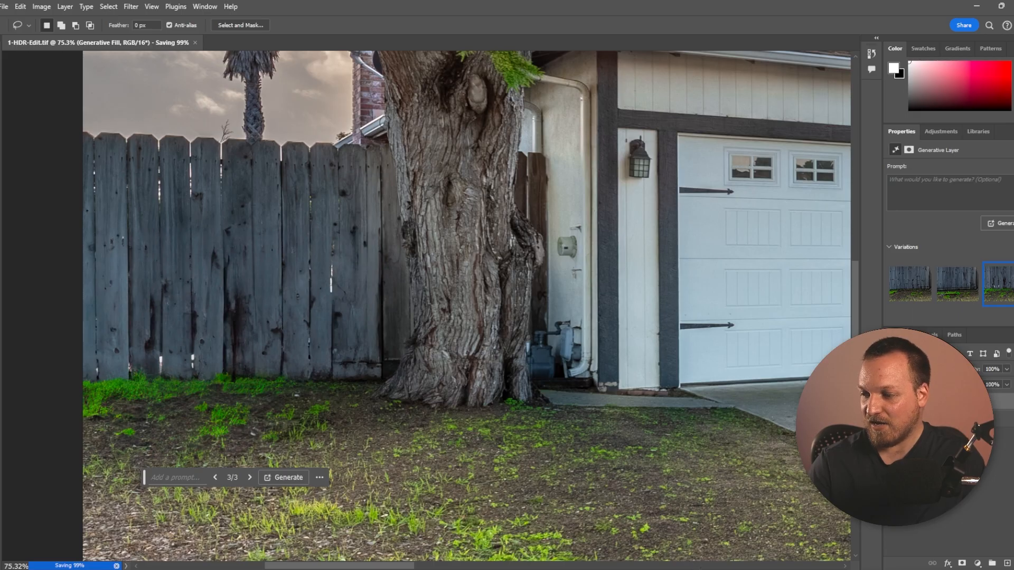
left_click(668, 568)
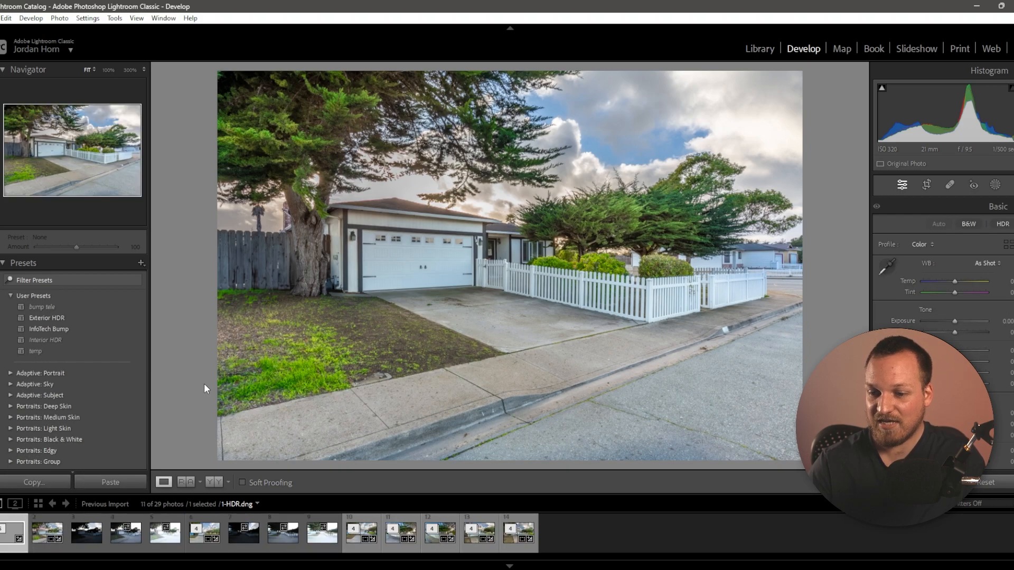
Select the 4-HDR.dng photo and open it for editing in Adobe Photoshop 2024.
left_click(43, 538)
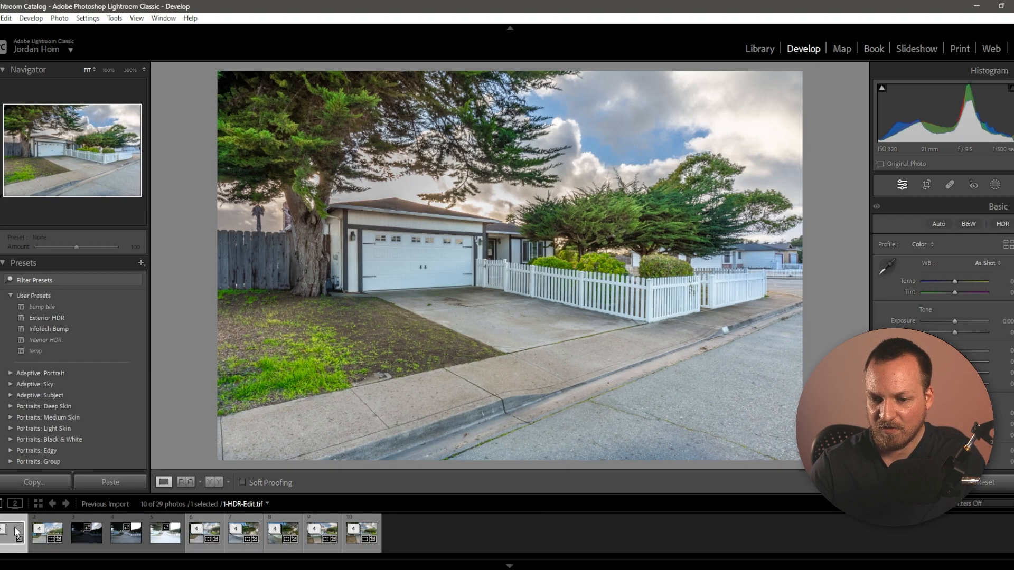
right_click(42, 537)
mouse_move(98, 259)
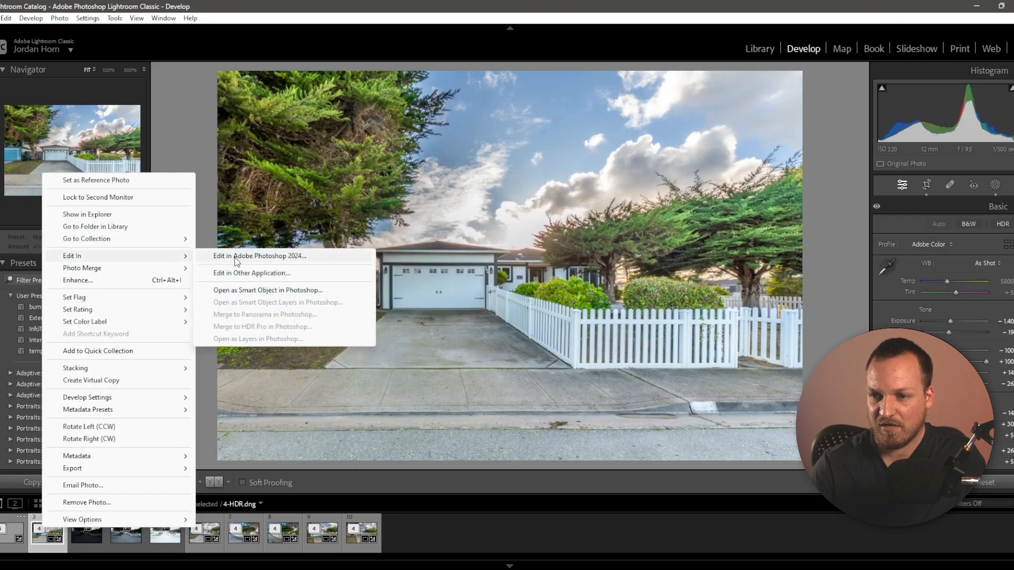
left_click(235, 258)
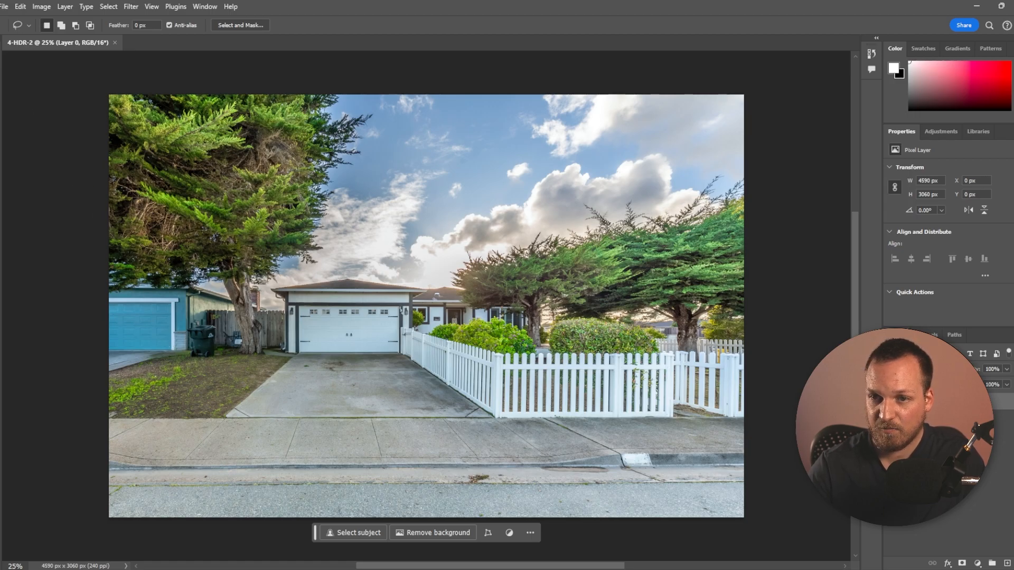
Lasso the trash bin beside the blue house and replace it using Generative Fill without a prompt.
scroll(190, 341, "up", 5)
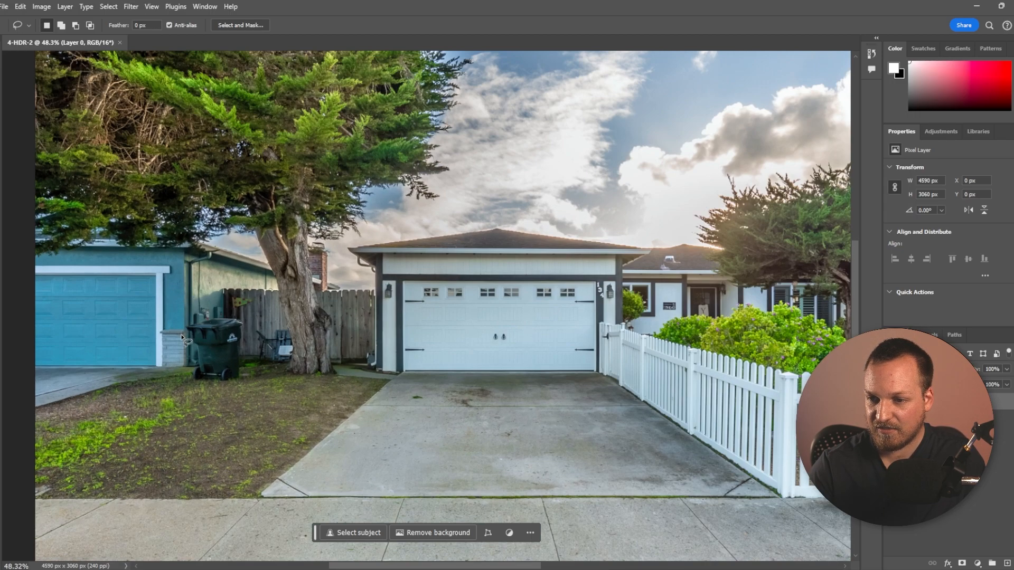
scroll(201, 350, "up", 3)
mouse_move(307, 247)
left_mouse_down()
mouse_move(168, 273)
mouse_move(240, 479)
mouse_move(339, 478)
mouse_move(365, 256)
left_mouse_up()
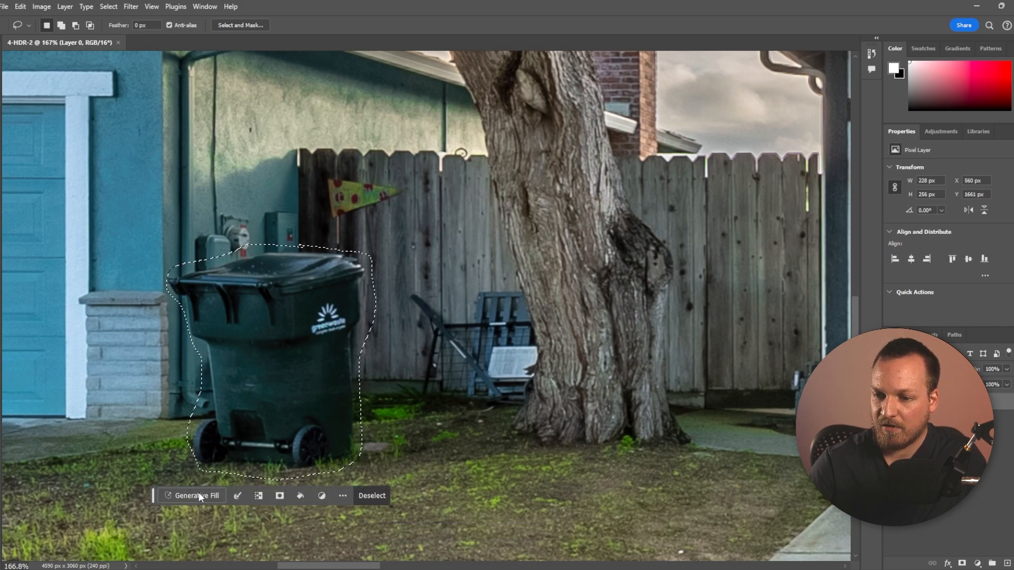
left_click(370, 496)
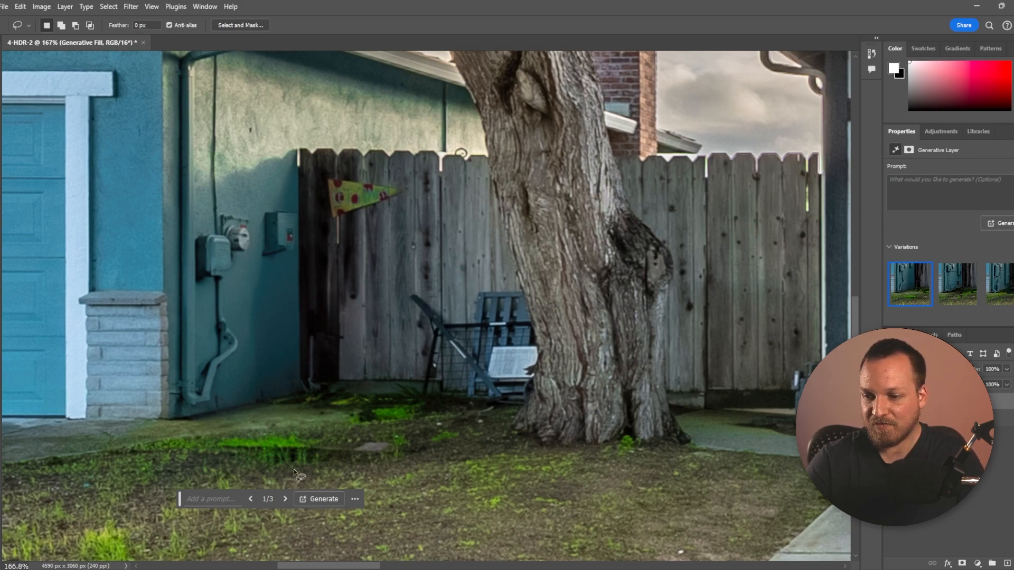
Compare the three generated variations of the area where the bin stood, both up close and within the whole photo.
left_click(286, 499)
left_click(286, 499)
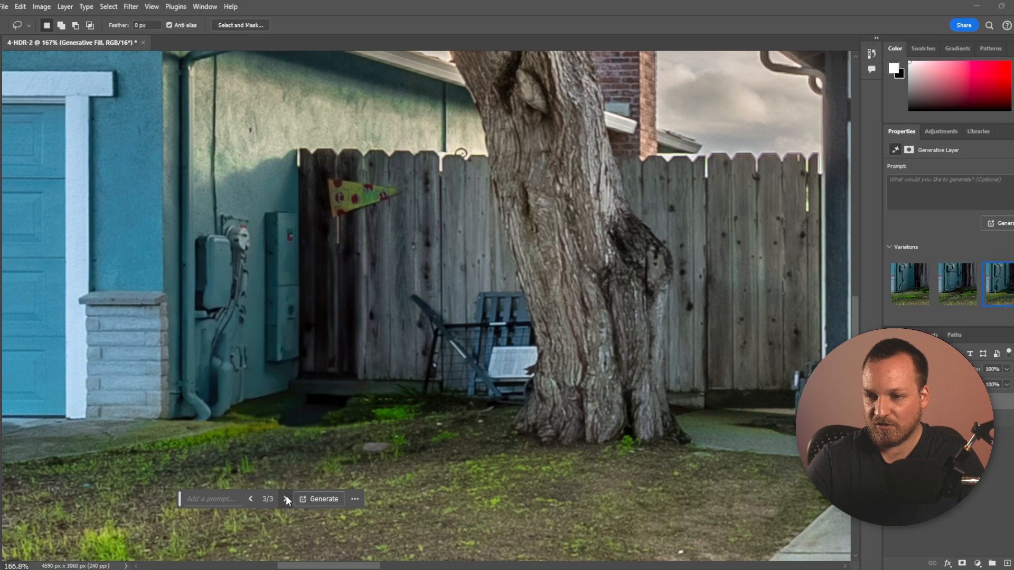
left_click(252, 499)
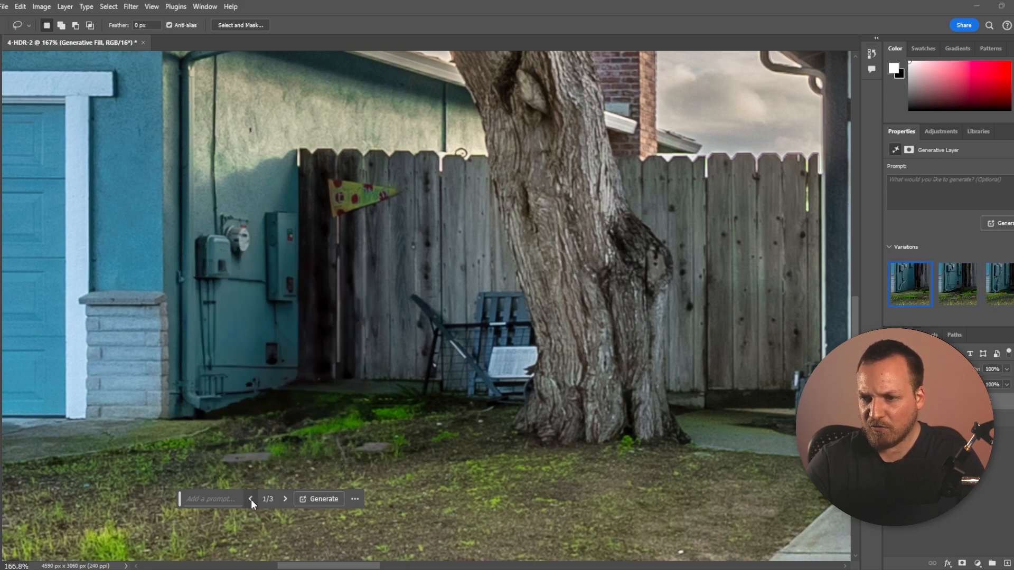
left_click(252, 499)
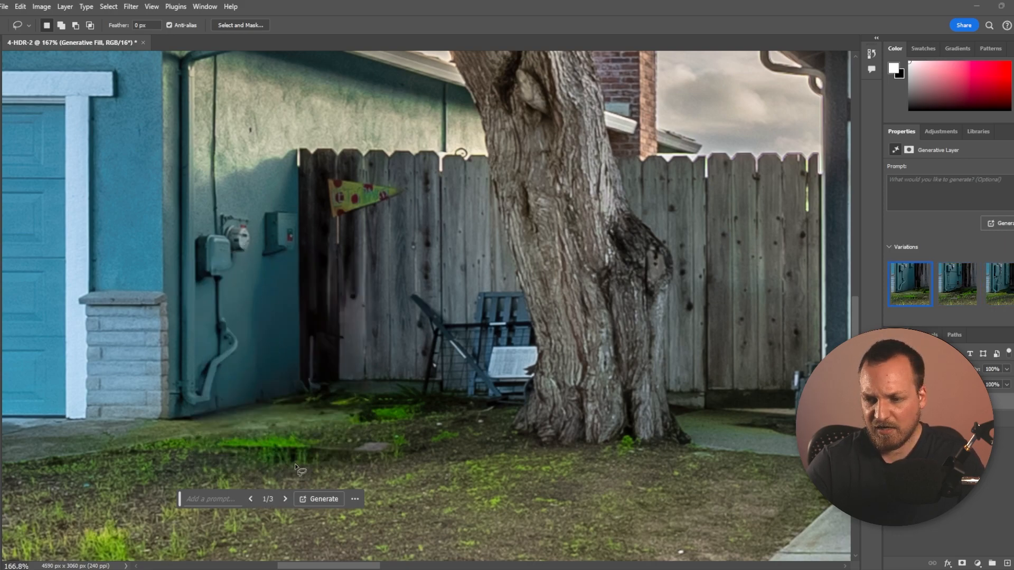
left_click(285, 499)
left_click(285, 499)
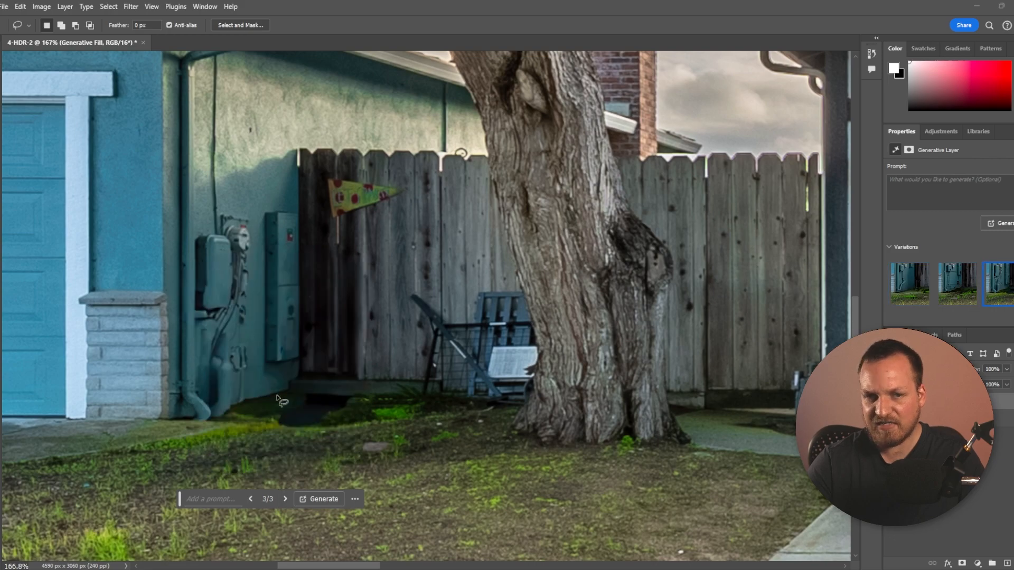
scroll(240, 328, "down", 5)
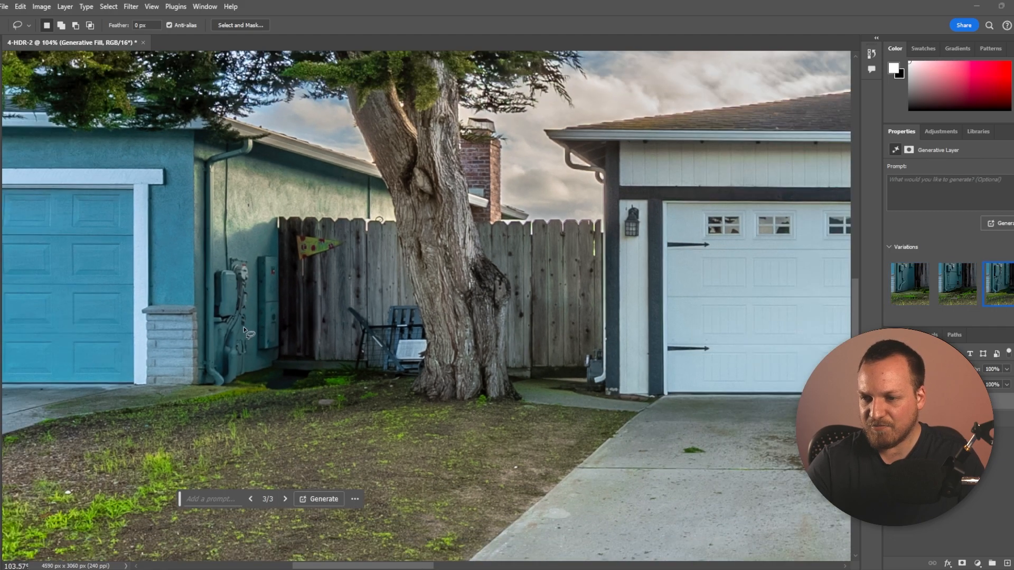
scroll(236, 324, "down", 2)
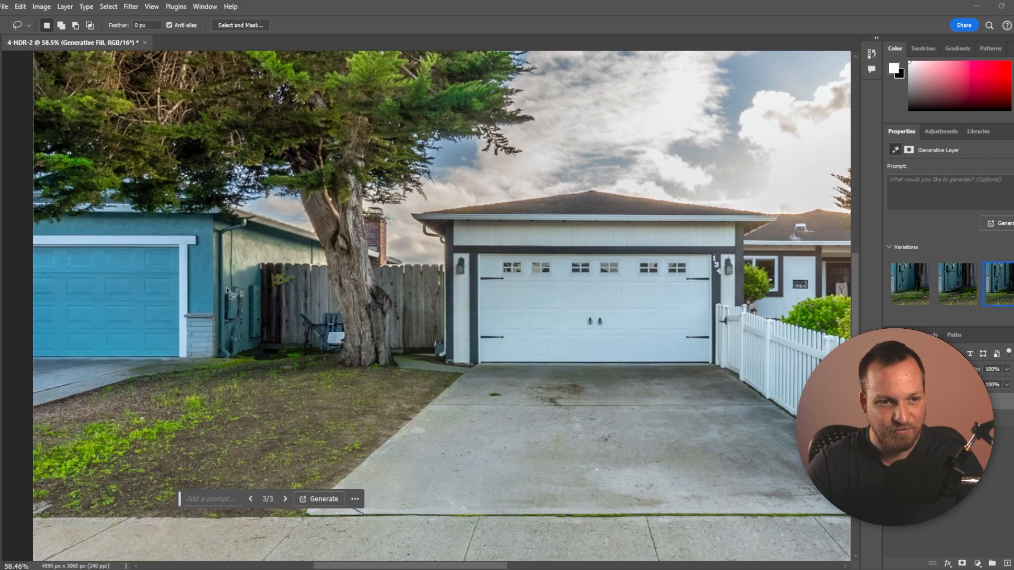
scroll(449, 285, "down", 3)
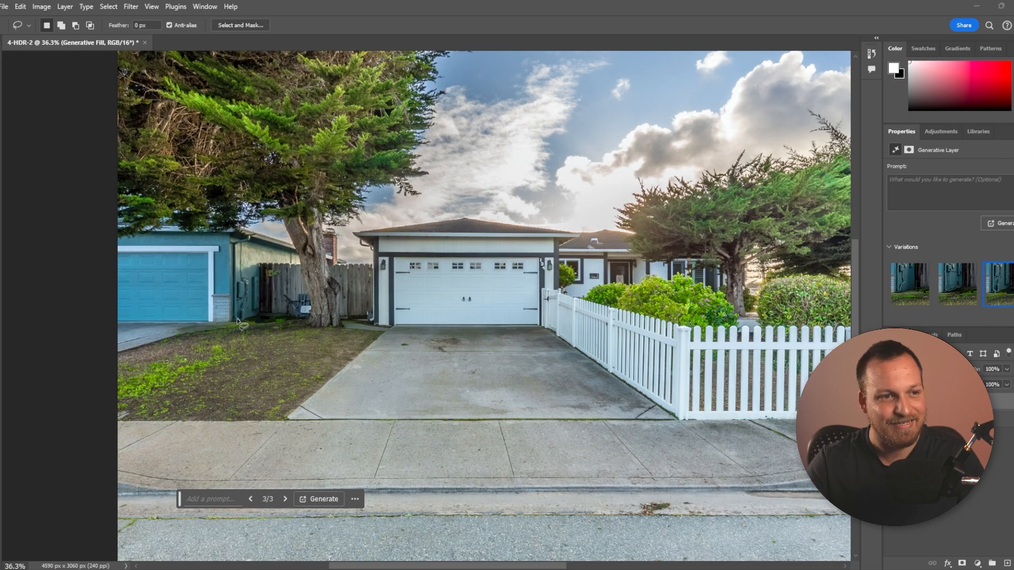
scroll(238, 320, "up", 3)
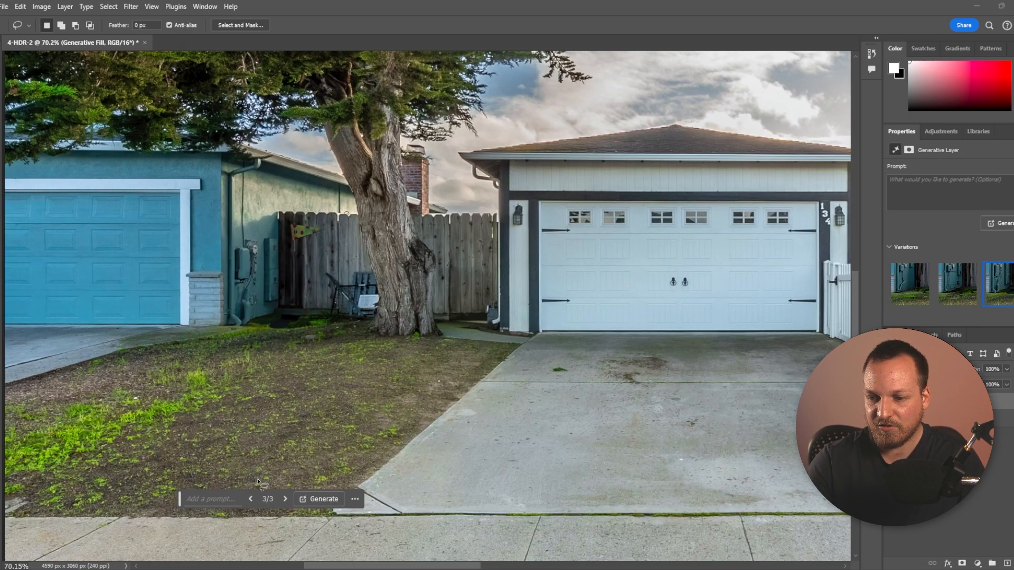
Choose the first fill variation for the removed bin and check it in the whole photo.
left_click(250, 500)
left_click(251, 499)
scroll(259, 486, "down", 4)
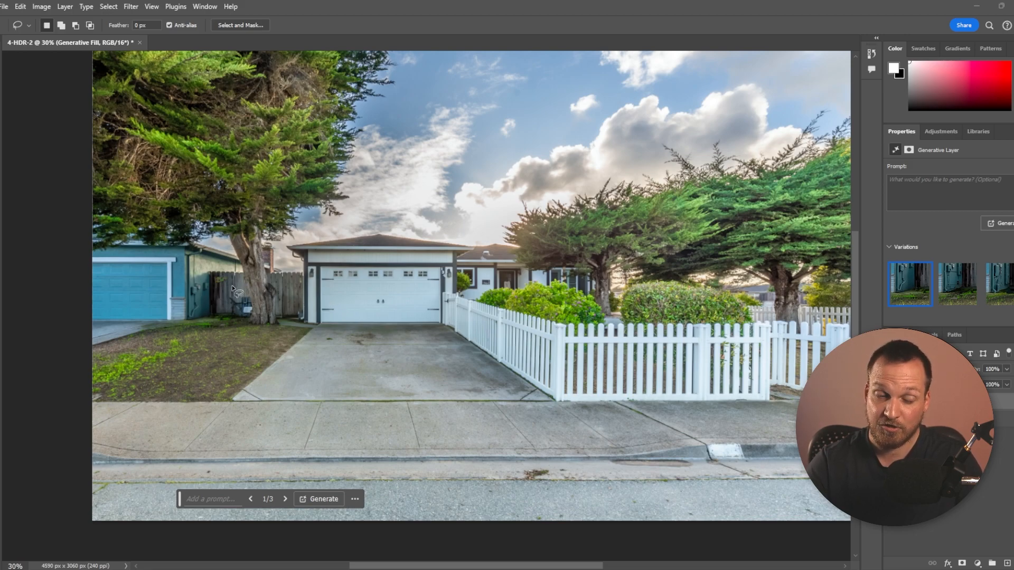
scroll(220, 293, "up", 8)
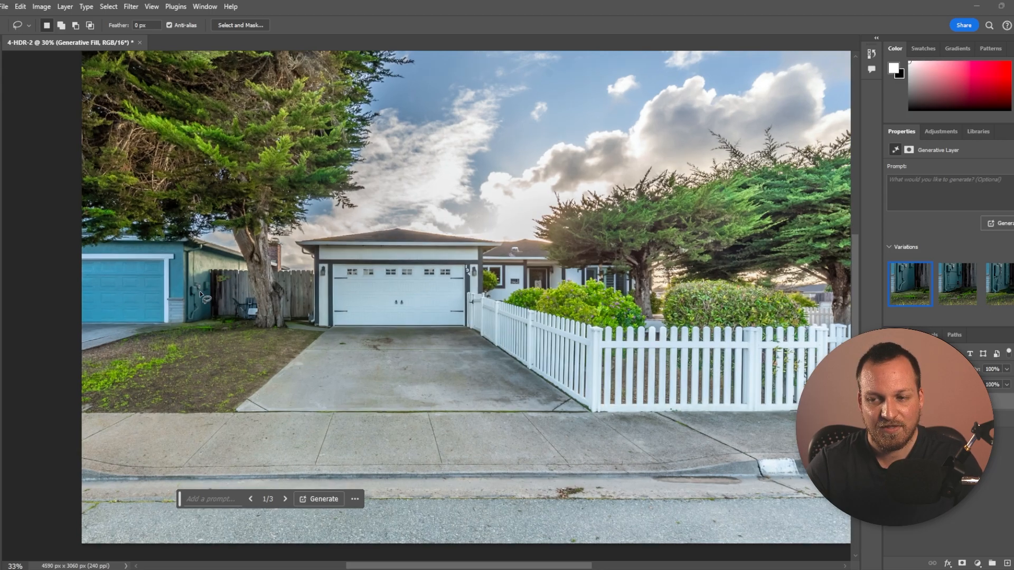
Lasso the patterned pennant hanging on the wooden fence and remove it using Generative Fill without a prompt.
scroll(211, 294, "up", 1)
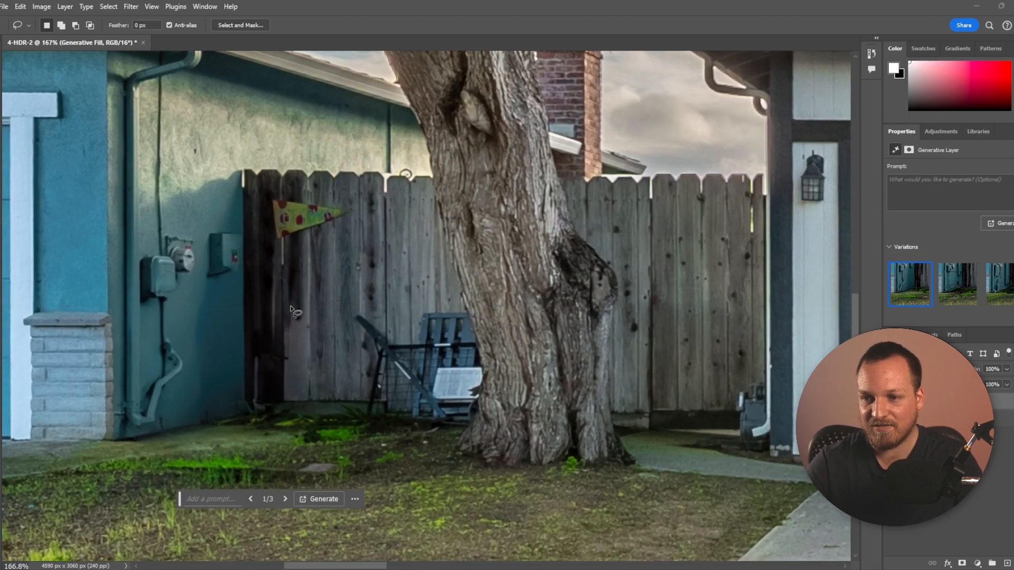
mouse_move(351, 217)
left_mouse_down()
mouse_move(276, 239)
mouse_move(270, 197)
mouse_move(348, 205)
mouse_move(351, 217)
left_mouse_up()
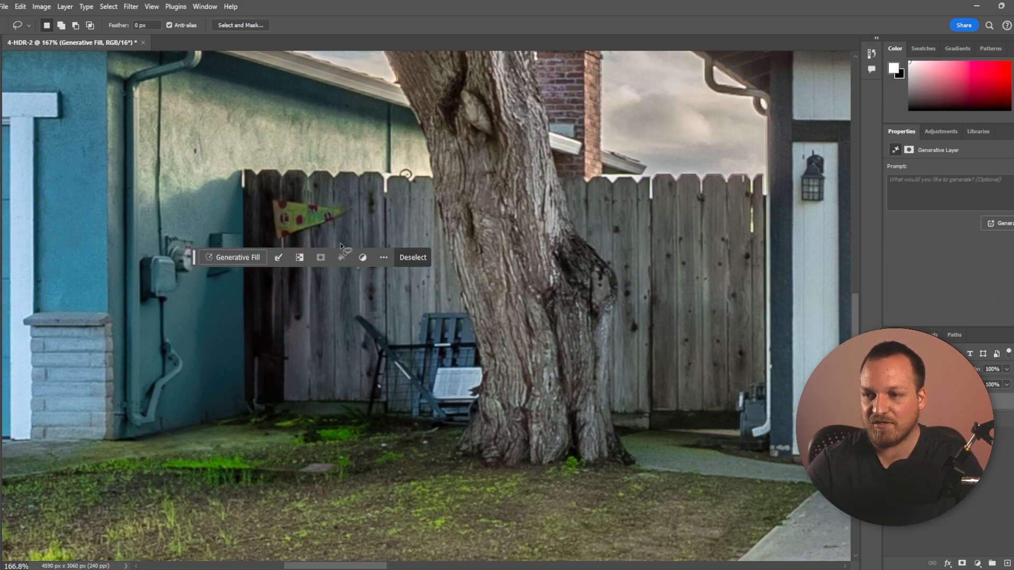
left_click(239, 259)
left_click(425, 258)
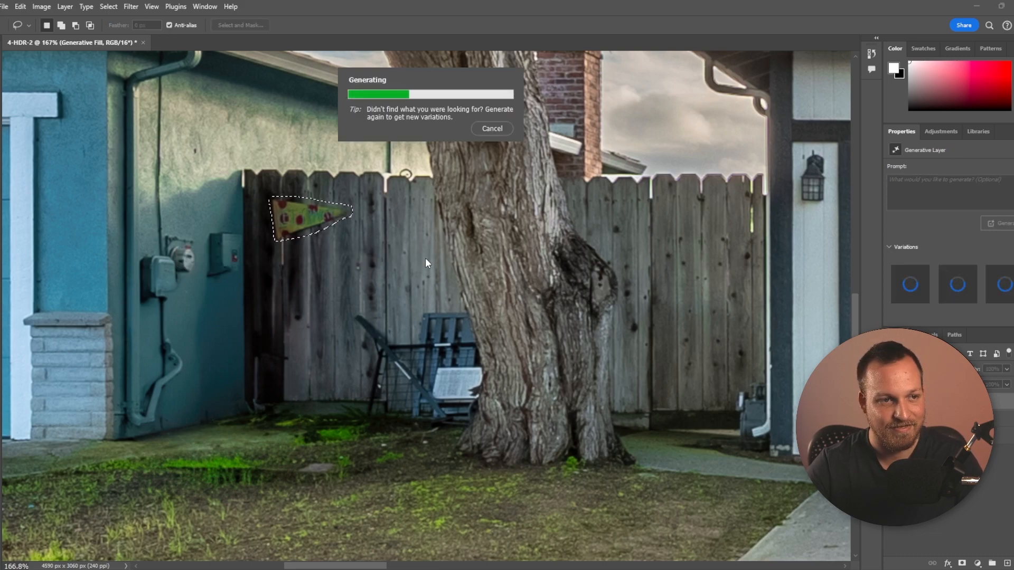
Lasso the cart and clutter beside the tree trunk, remove them with an unprompted Generative Fill, and check the result.
left_click_drag(418, 313, 408, 339)
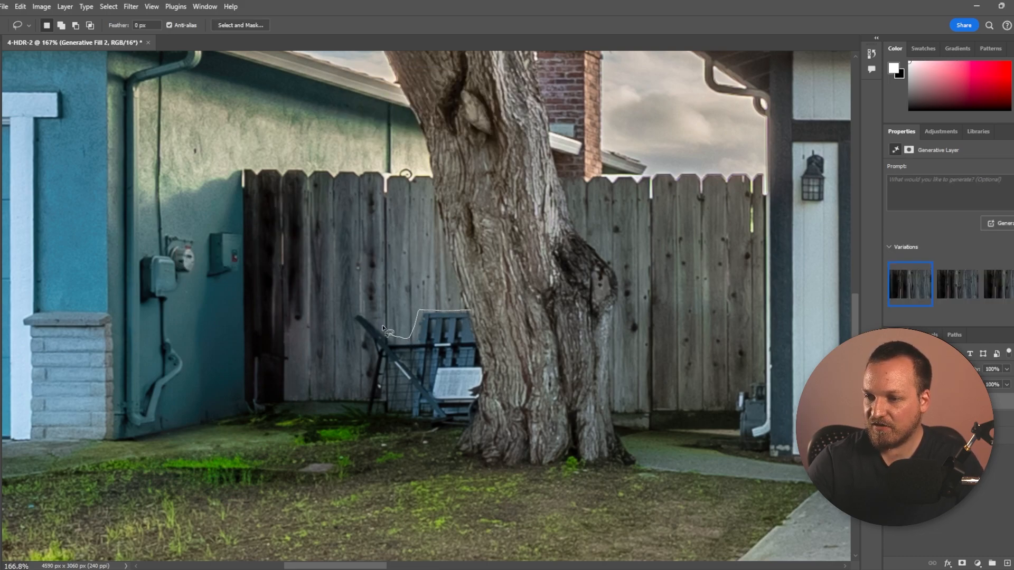
mouse_move(363, 313)
left_mouse_down()
mouse_move(355, 333)
mouse_move(372, 362)
mouse_move(367, 389)
mouse_move(478, 334)
mouse_move(470, 311)
left_mouse_up()
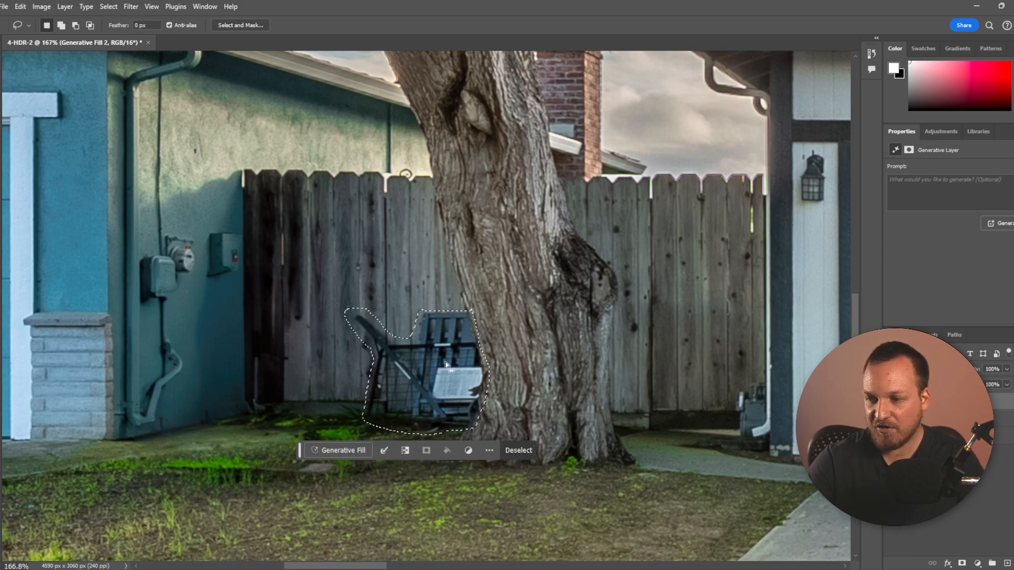
left_click(334, 453)
left_click(517, 448)
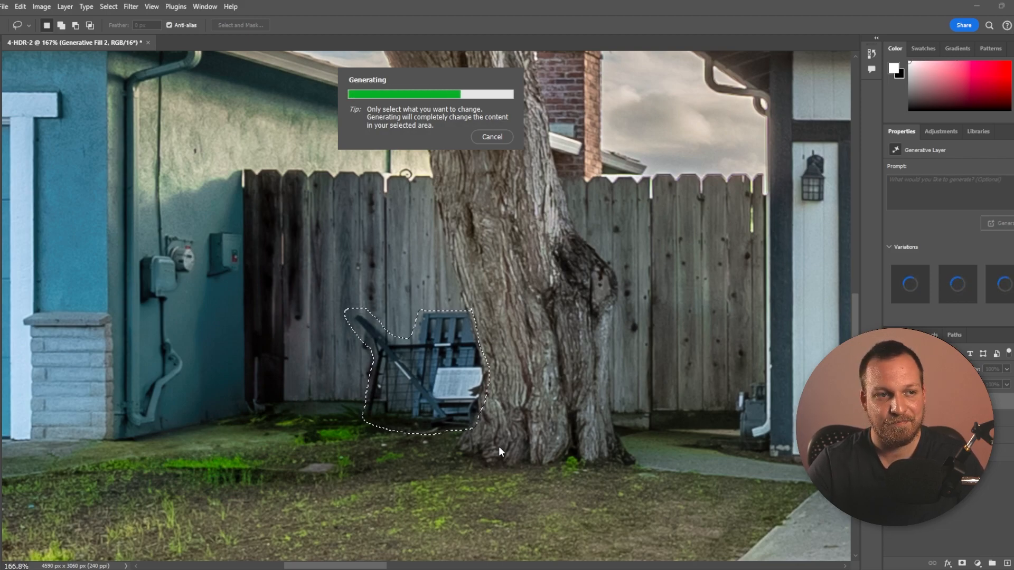
scroll(305, 246, "down", 3)
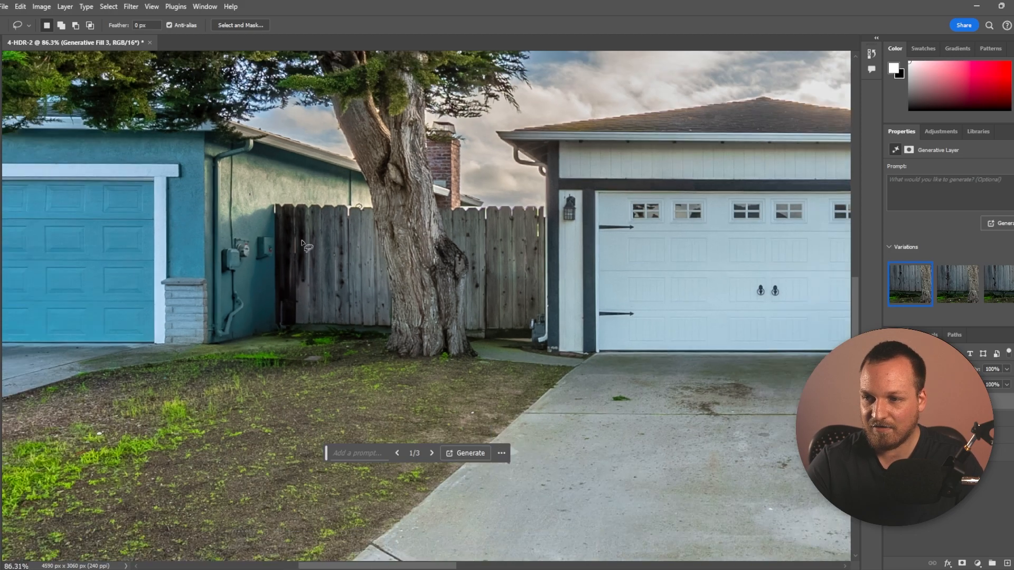
scroll(270, 228, "down", 3)
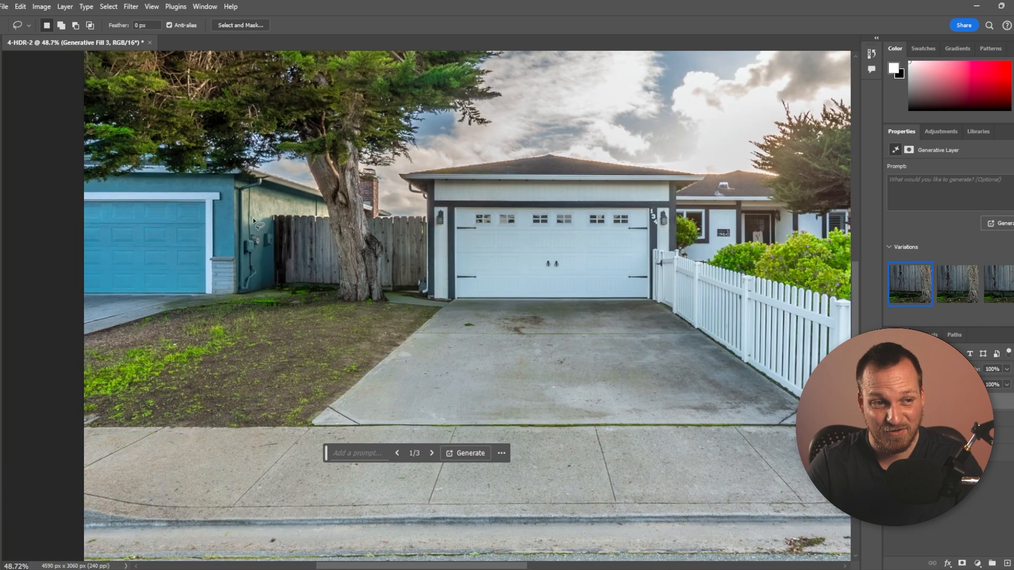
Lasso the dark stain and green weed on the driveway near the garage door and replace them using Generative Fill without a prompt.
scroll(560, 309, "up", 3)
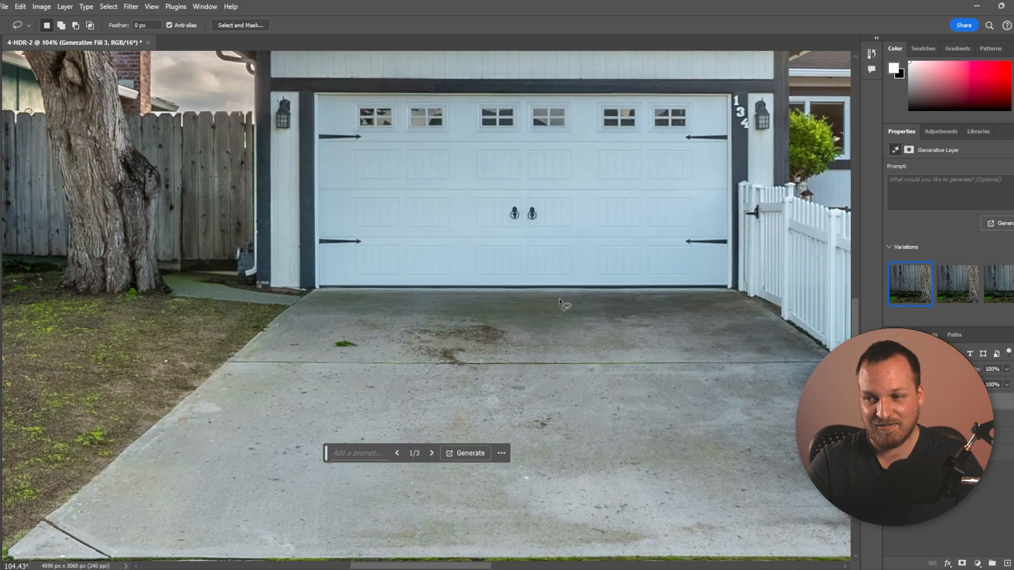
scroll(518, 304, "up", 1)
scroll(507, 303, "up", 2)
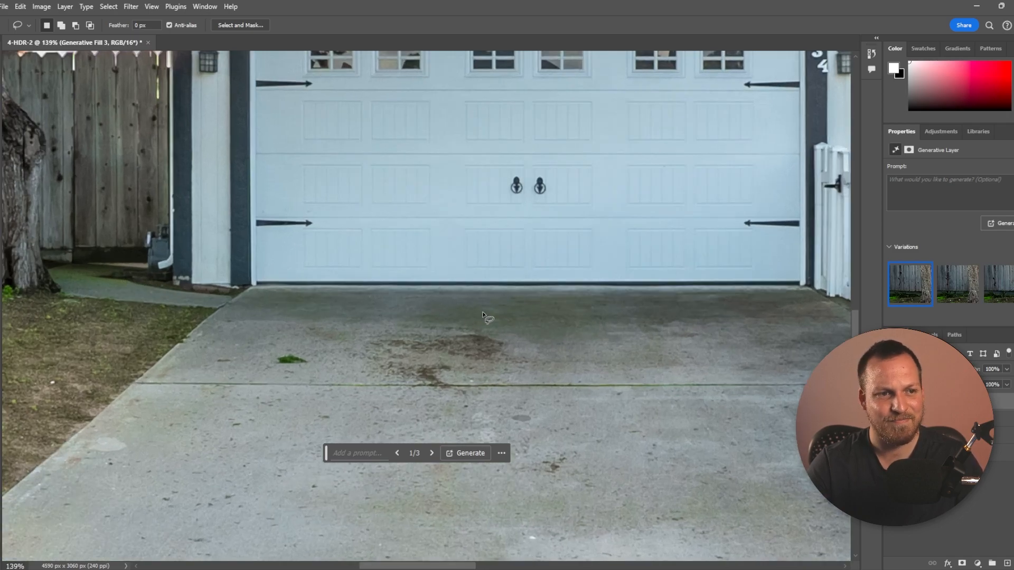
scroll(483, 312, "down", 3)
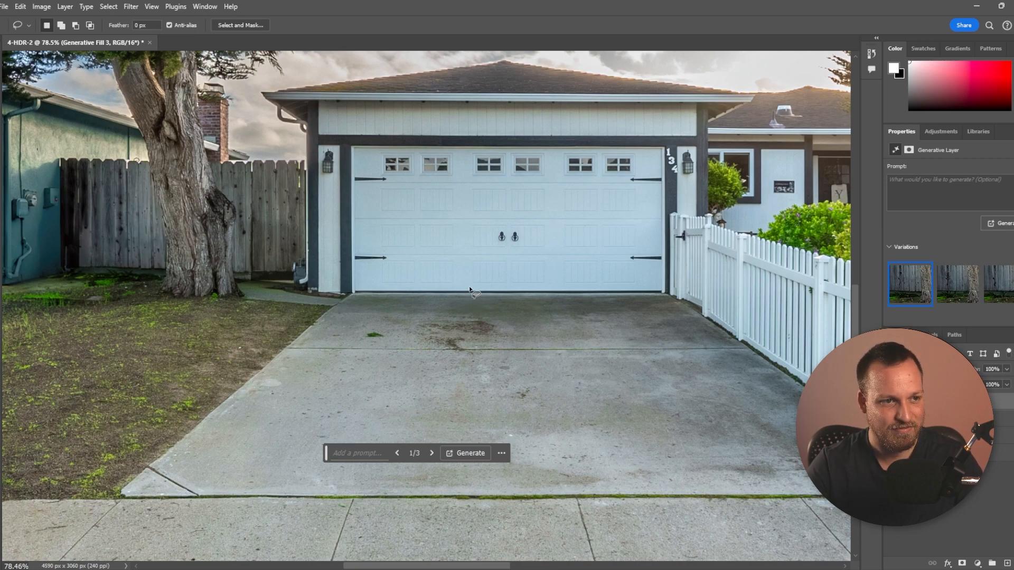
scroll(470, 291, "up", 3)
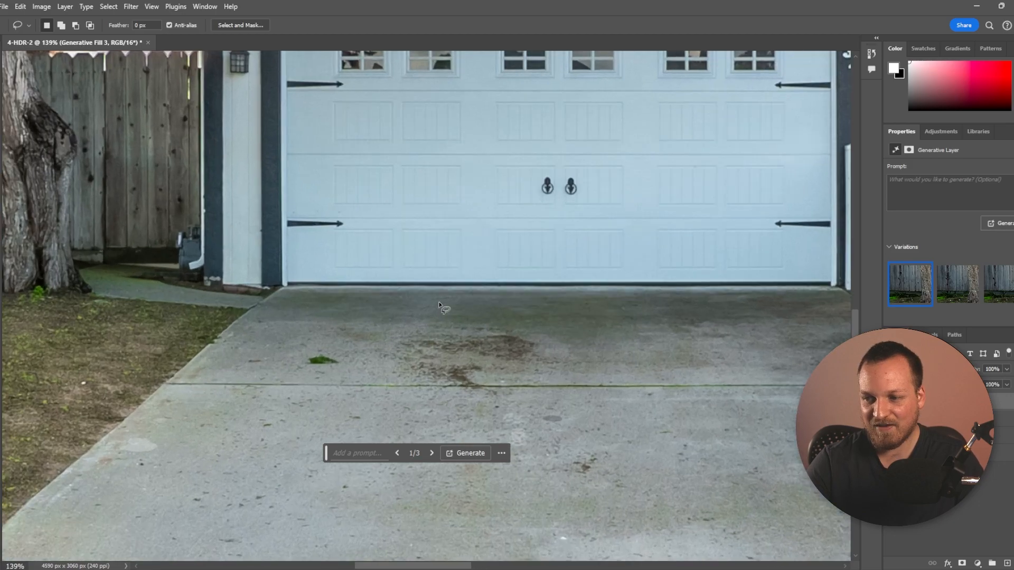
scroll(470, 319, "up", 1)
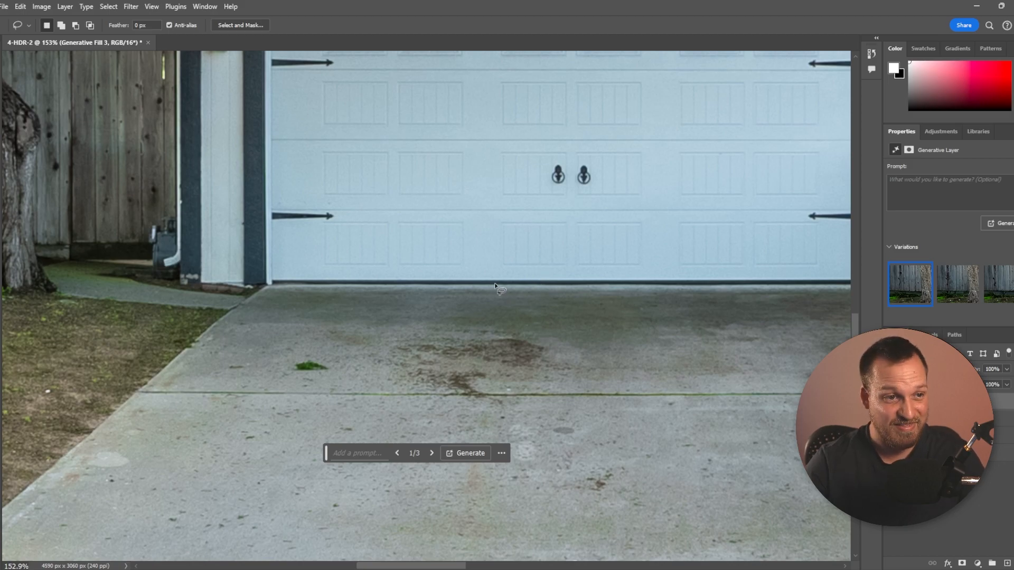
left_click_drag(548, 341, 511, 327)
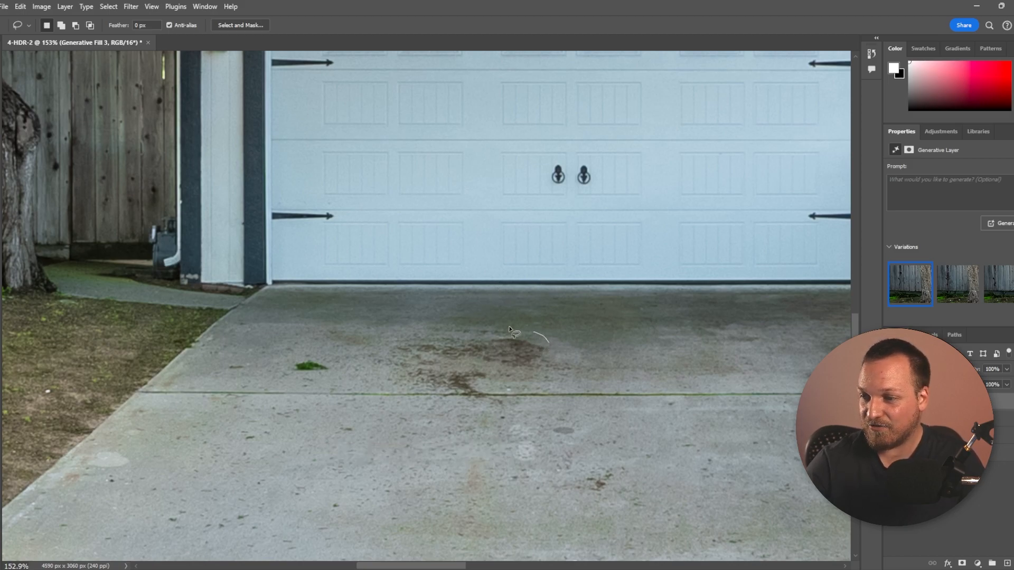
left_click_drag(379, 321, 305, 339)
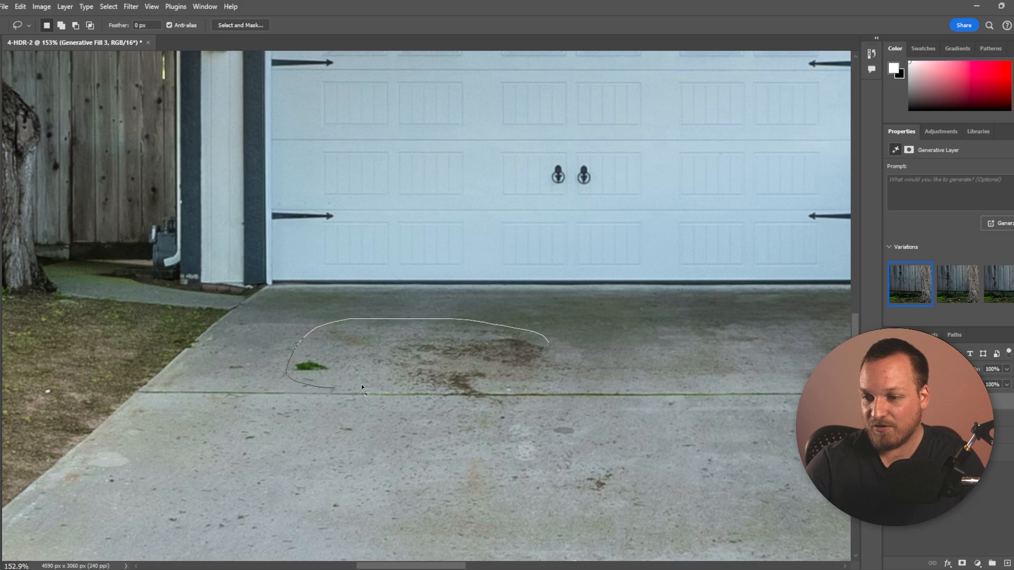
mouse_move(496, 393)
left_mouse_down()
mouse_move(546, 372)
mouse_move(550, 343)
left_mouse_up()
left_click(357, 427)
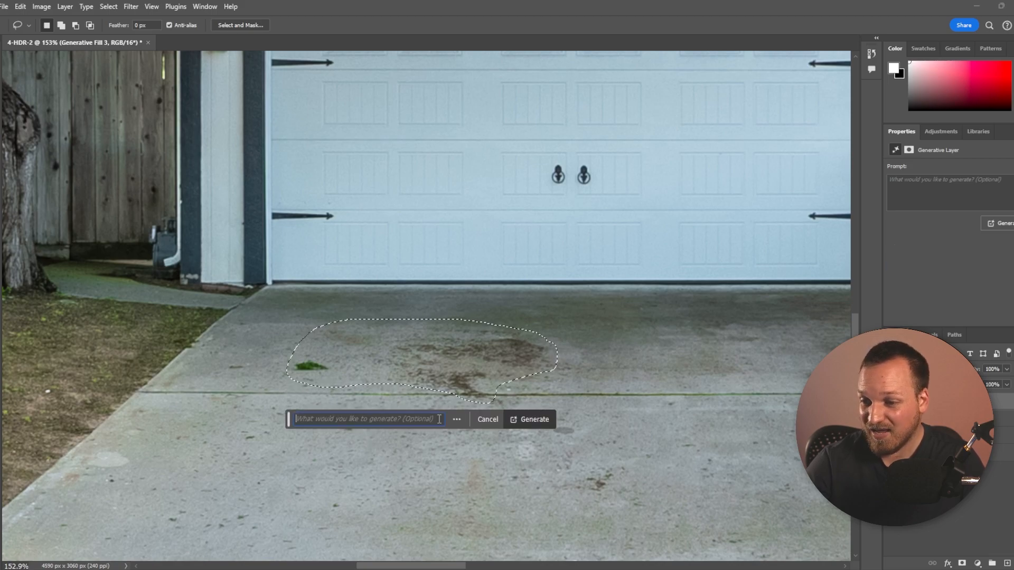
left_click(548, 423)
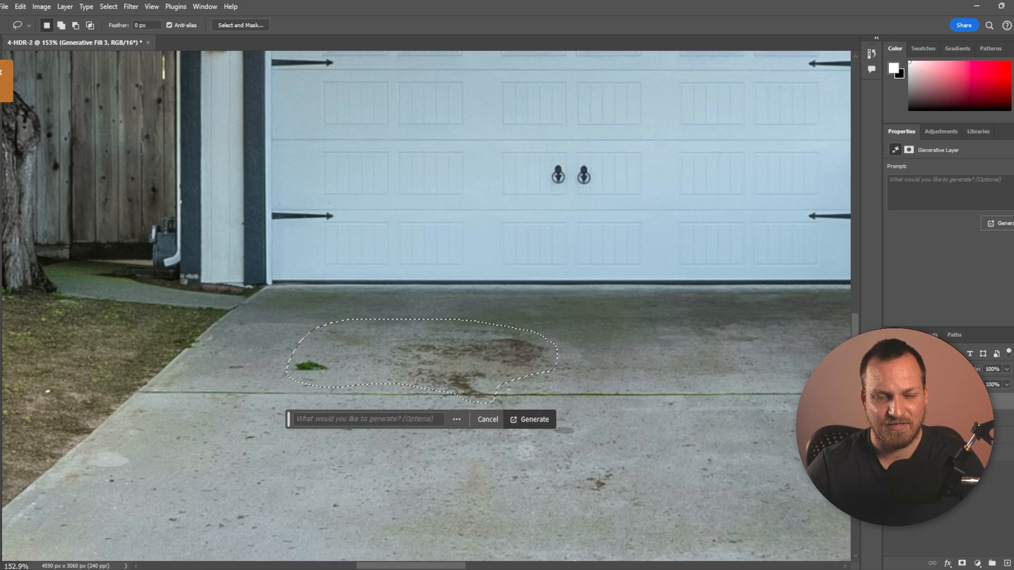
left_click(530, 420)
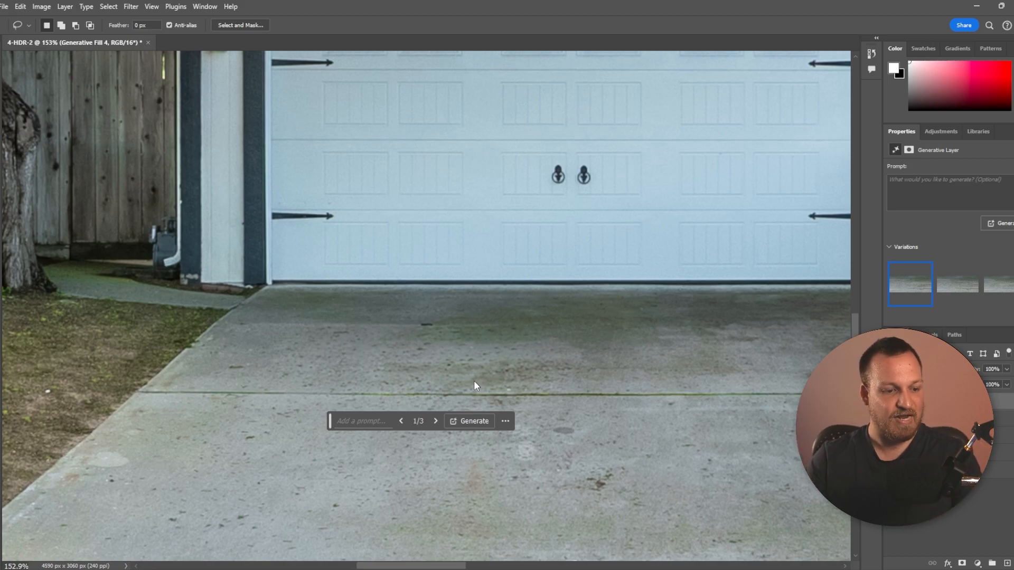
Review the cleaned-up driveway within the whole photo, save the edit and return to Lightroom Classic.
scroll(396, 364, "down", 8)
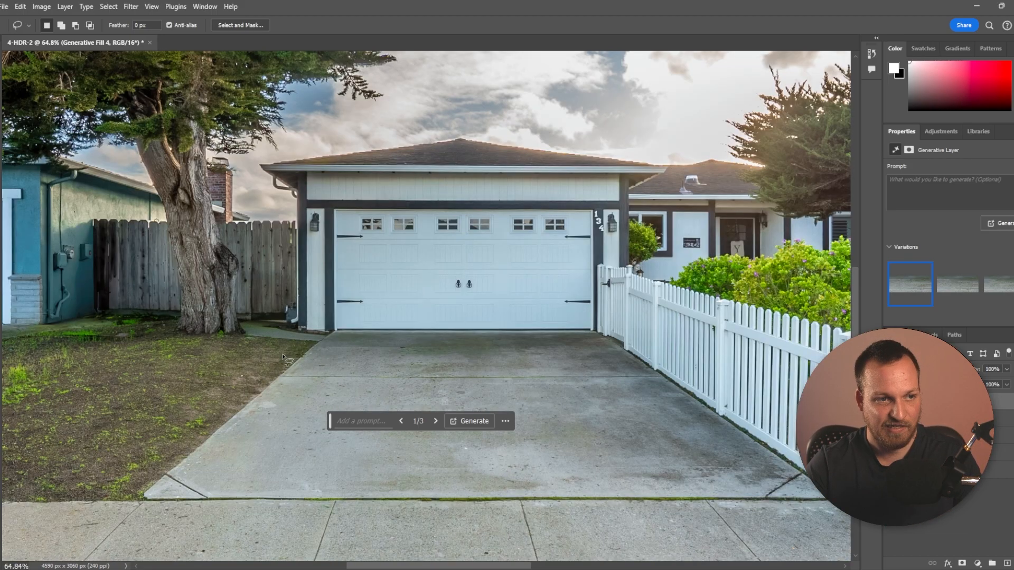
scroll(281, 353, "down", 3)
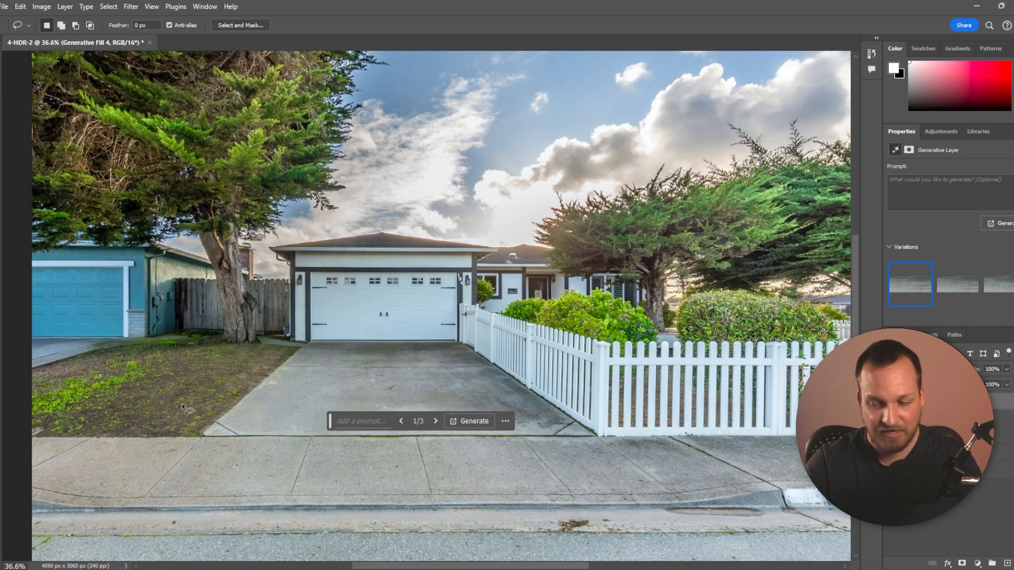
scroll(243, 376, "down", 1)
scroll(222, 369, "down", 1)
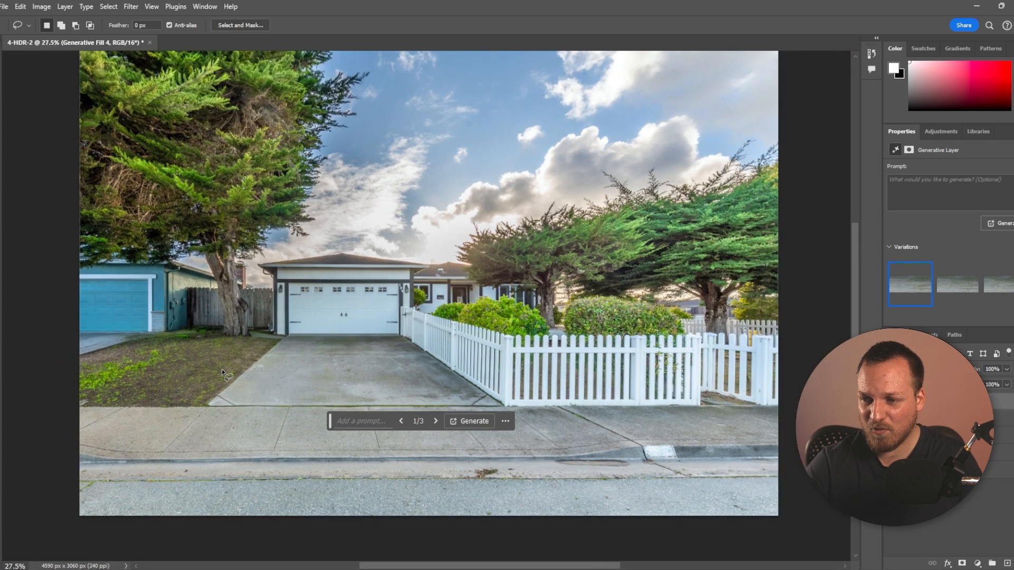
scroll(238, 369, "up", 1)
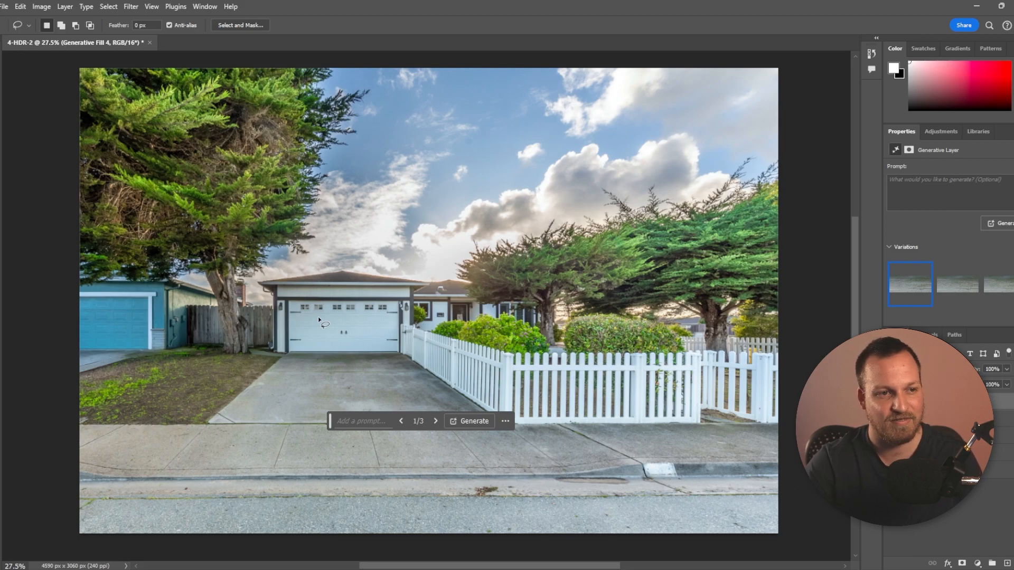
key("ctrl+s")
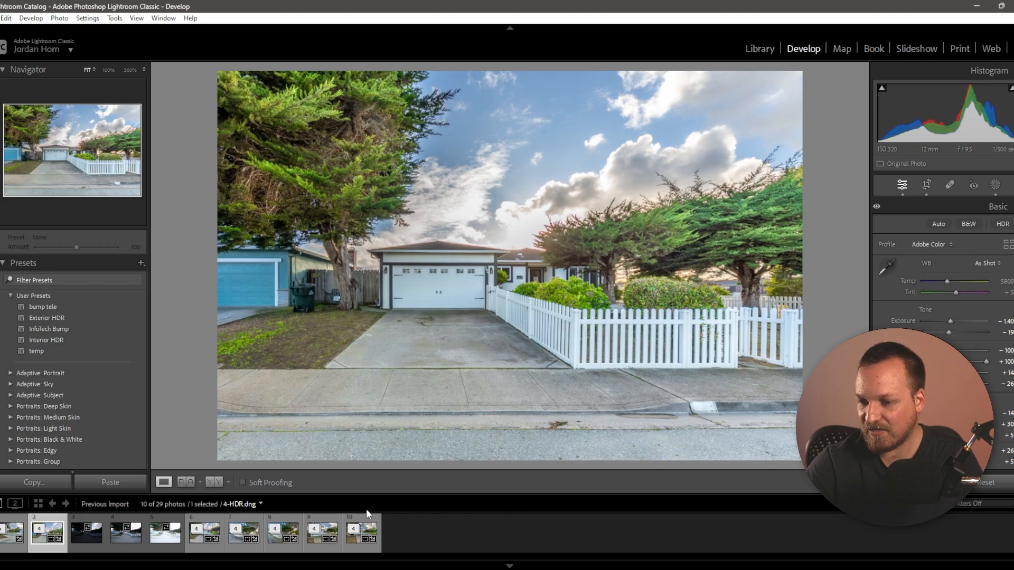
Open the 13-HDR.dng photo in Photoshop and remove the traffic cone near the yellow hydrant using Generative Fill without a prompt.
left_click(235, 551)
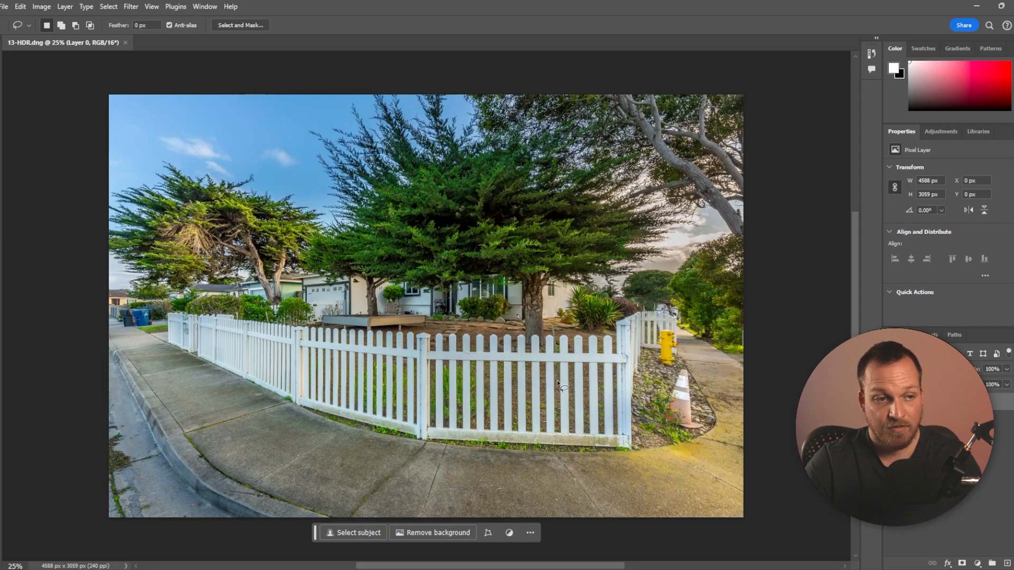
scroll(689, 402, "up", 2)
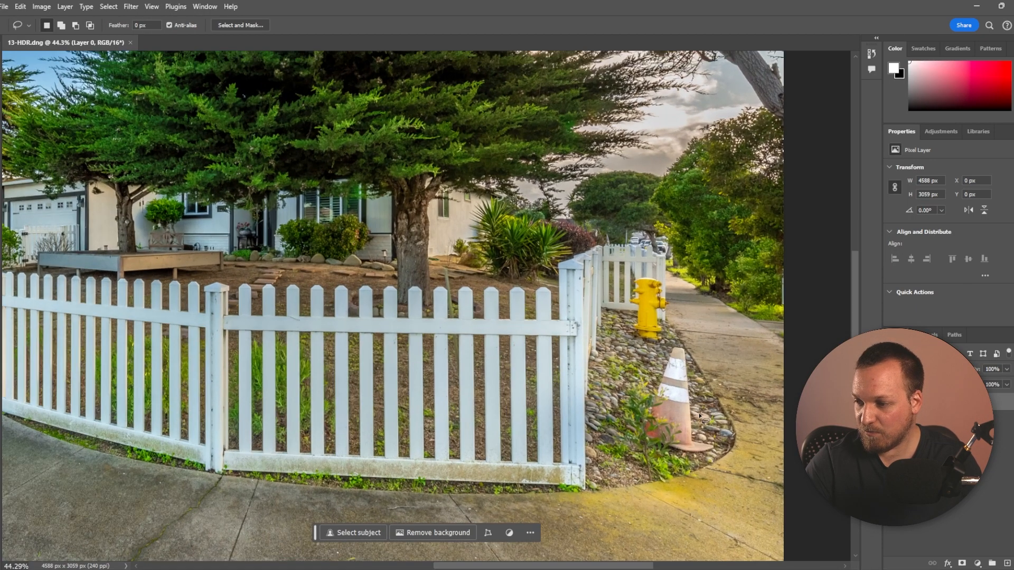
mouse_move(694, 360)
left_mouse_down()
mouse_move(661, 350)
mouse_move(621, 419)
mouse_move(626, 434)
mouse_move(713, 453)
mouse_move(700, 414)
left_mouse_up()
left_click(595, 471)
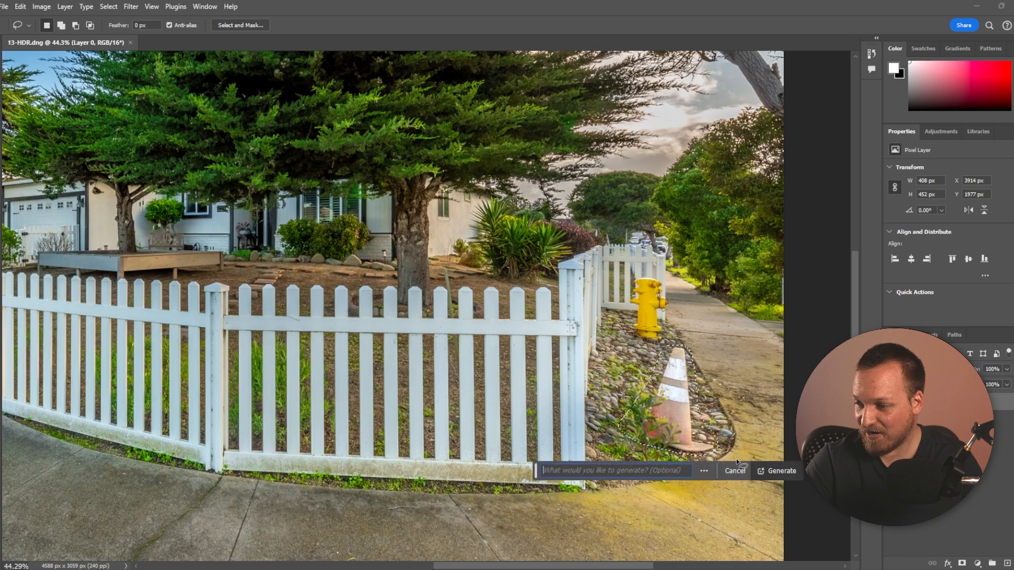
left_click(761, 467)
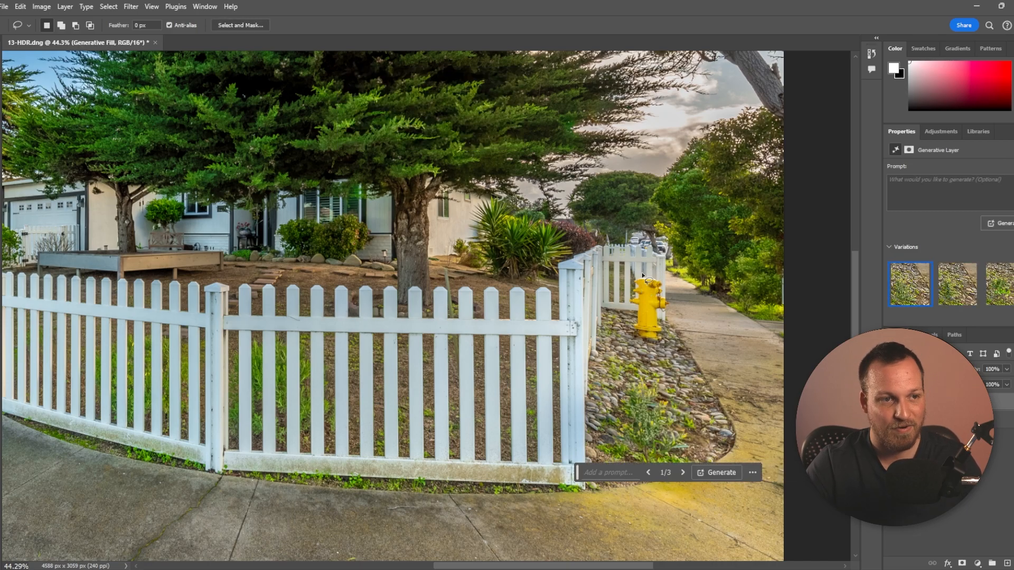
Lasso the black and blue trash bins at the far end of the sidewalk and remove them using Generative Fill without a prompt.
scroll(648, 274, "down", 3)
scroll(654, 273, "up", 1)
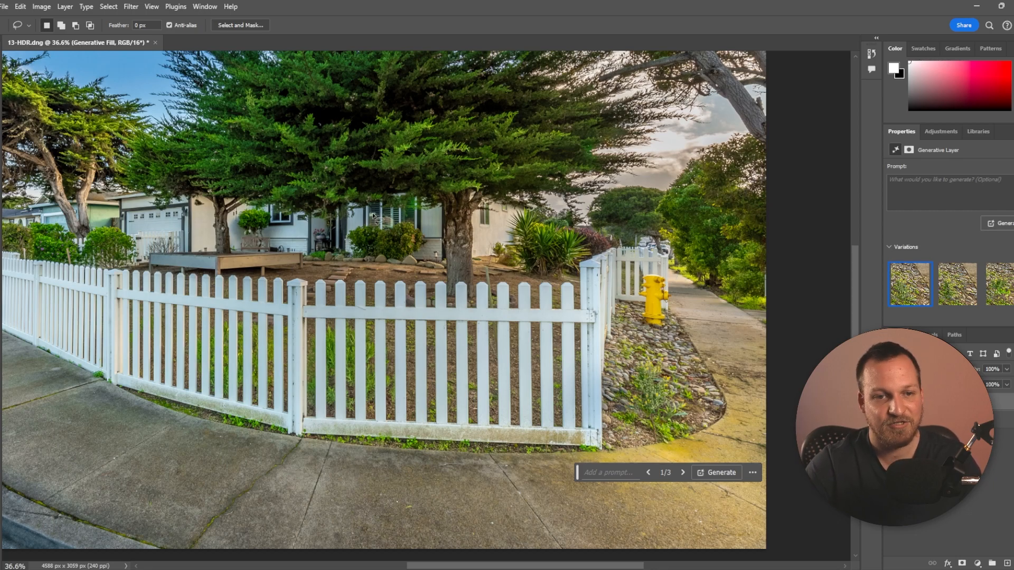
scroll(597, 245, "down", 4)
scroll(307, 238, "up", 6)
scroll(99, 160, "up", 3)
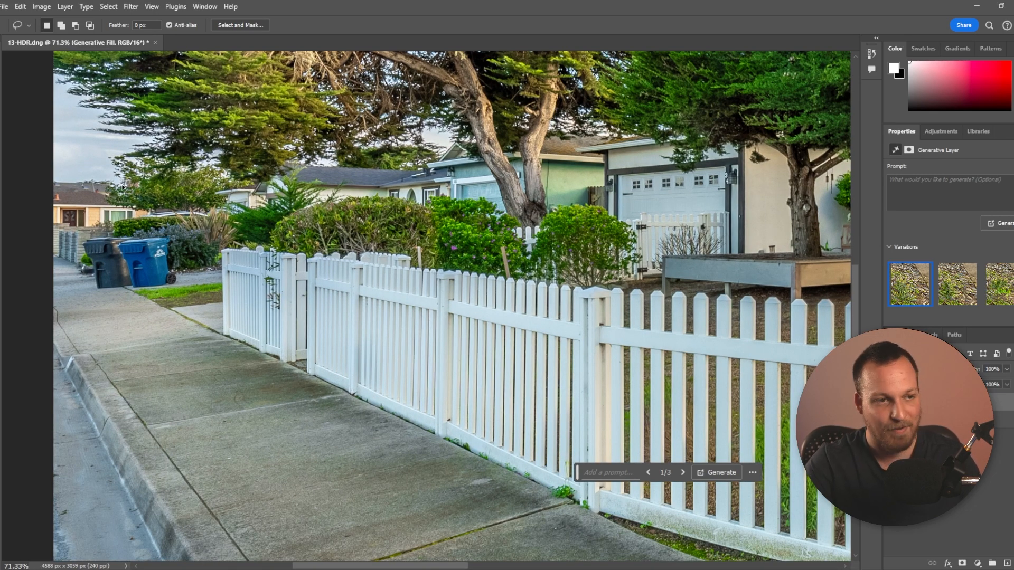
scroll(108, 239, "up", 3)
mouse_move(171, 231)
left_mouse_down()
mouse_move(84, 234)
mouse_move(69, 245)
mouse_move(82, 291)
mouse_move(158, 320)
mouse_move(204, 316)
mouse_move(201, 234)
left_mouse_up()
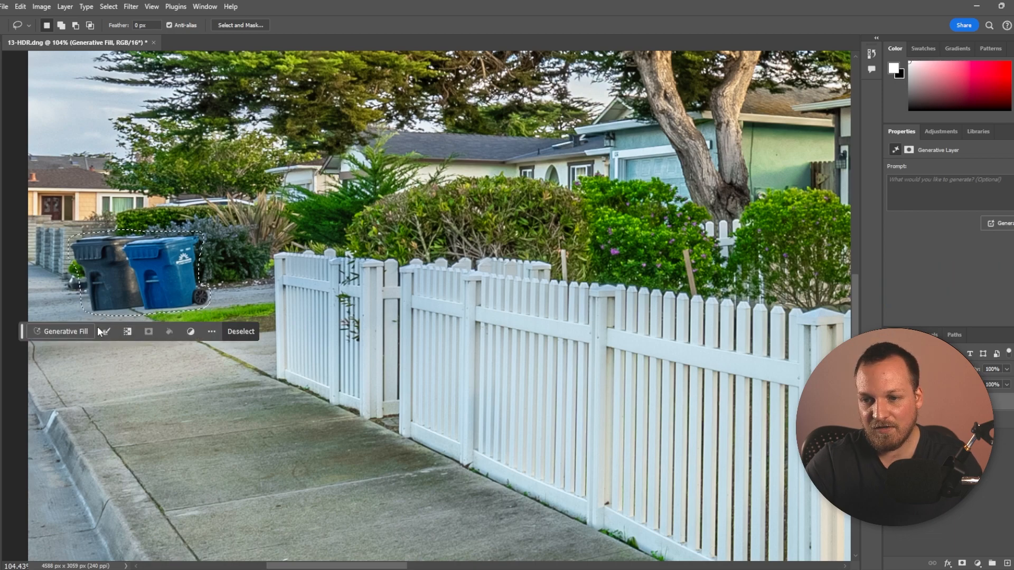
left_click(98, 331)
left_click(244, 332)
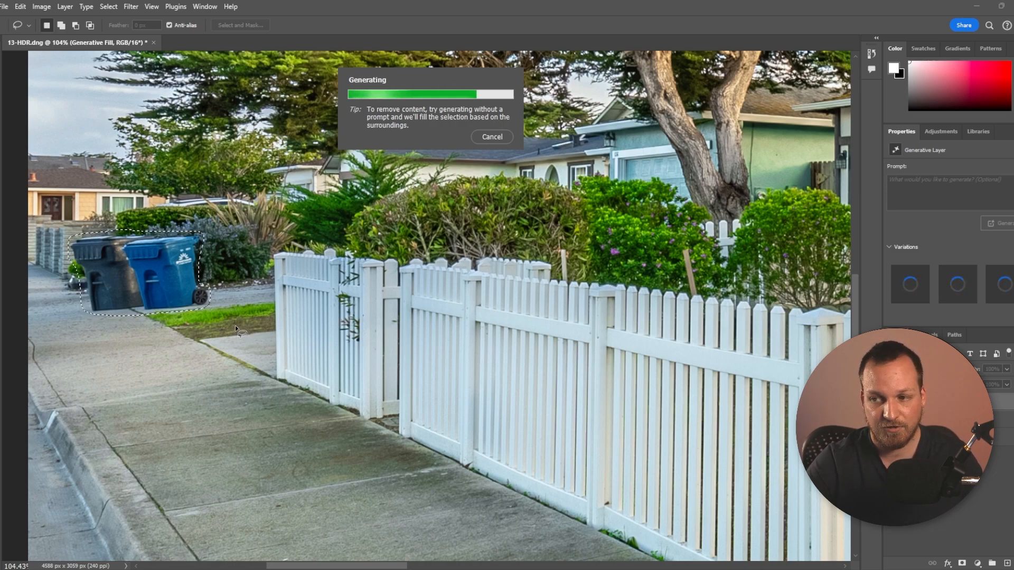
Check the whole fence-corner photo without the bins, save the edit and return to Lightroom Classic.
key("ctrl+0")
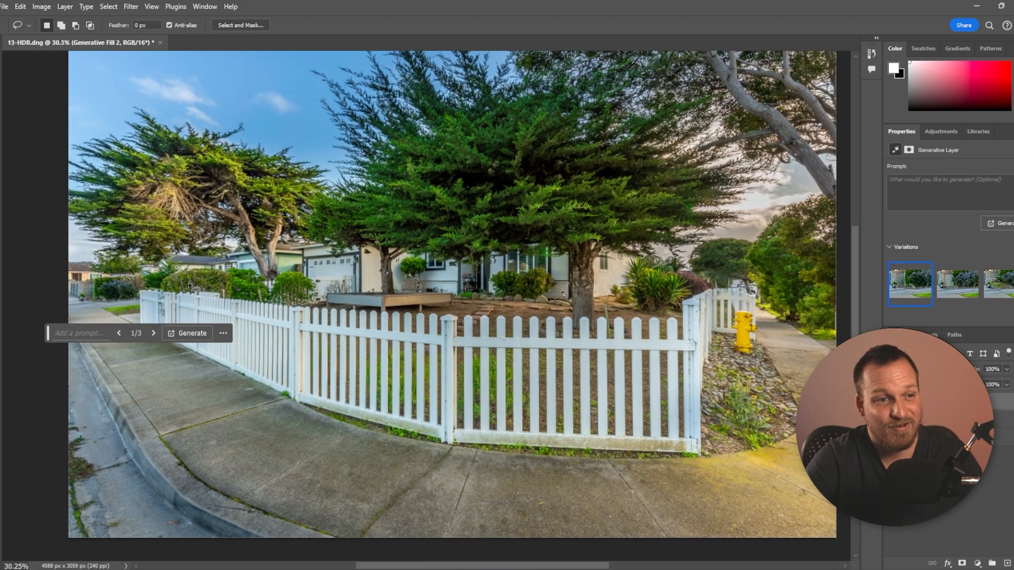
scroll(189, 285, "up", 1)
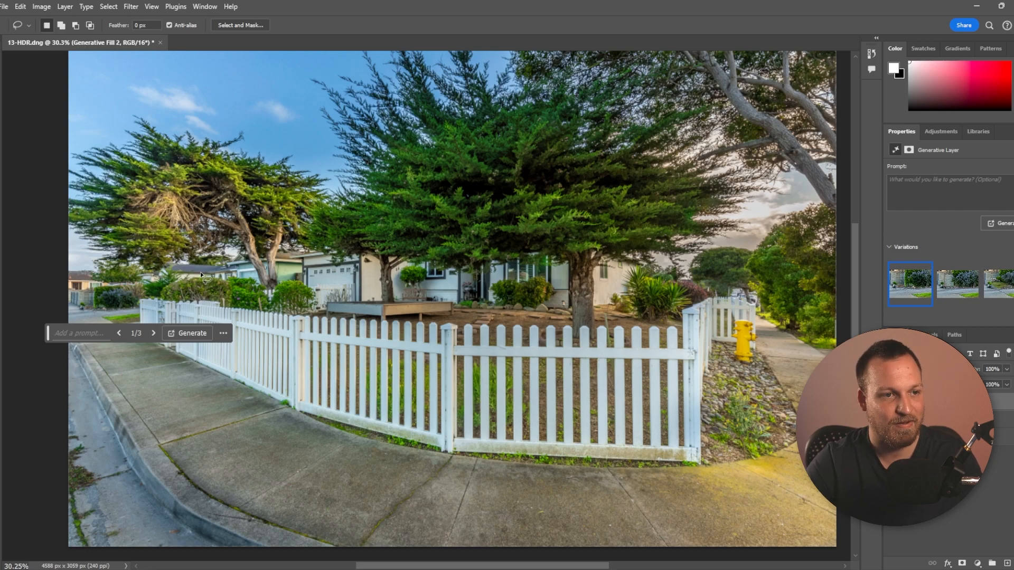
scroll(579, 291, "down", 1)
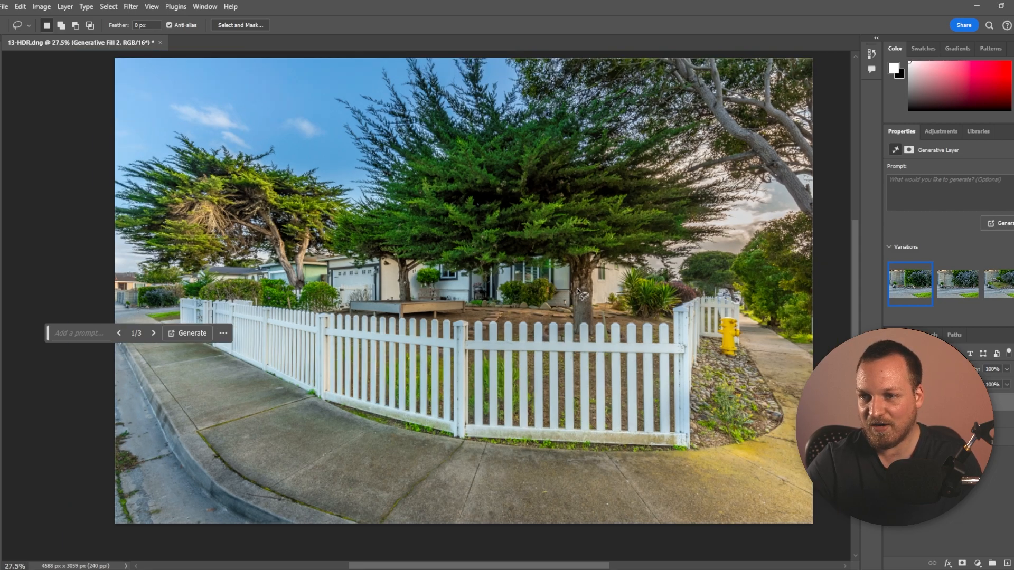
key("ctrl+s")
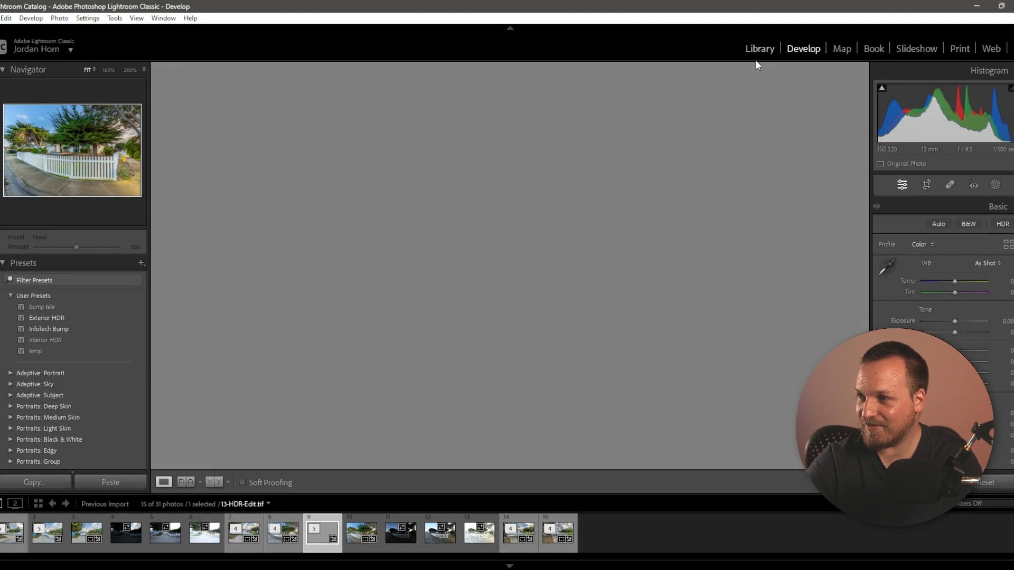
Select all photos in the Library grid and collapse all of their stacks.
left_click(759, 49)
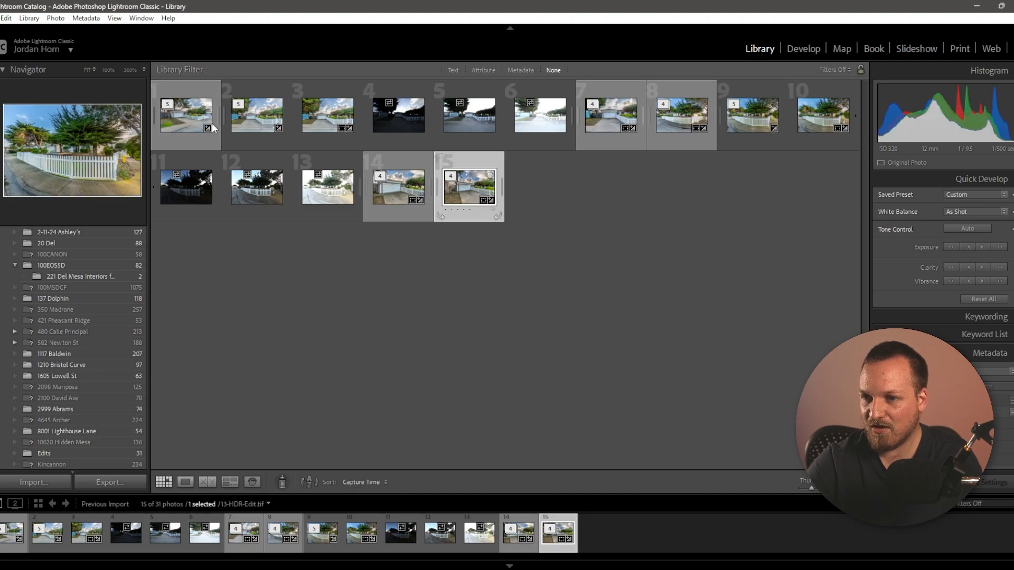
key("ctrl+a")
right_click(219, 162)
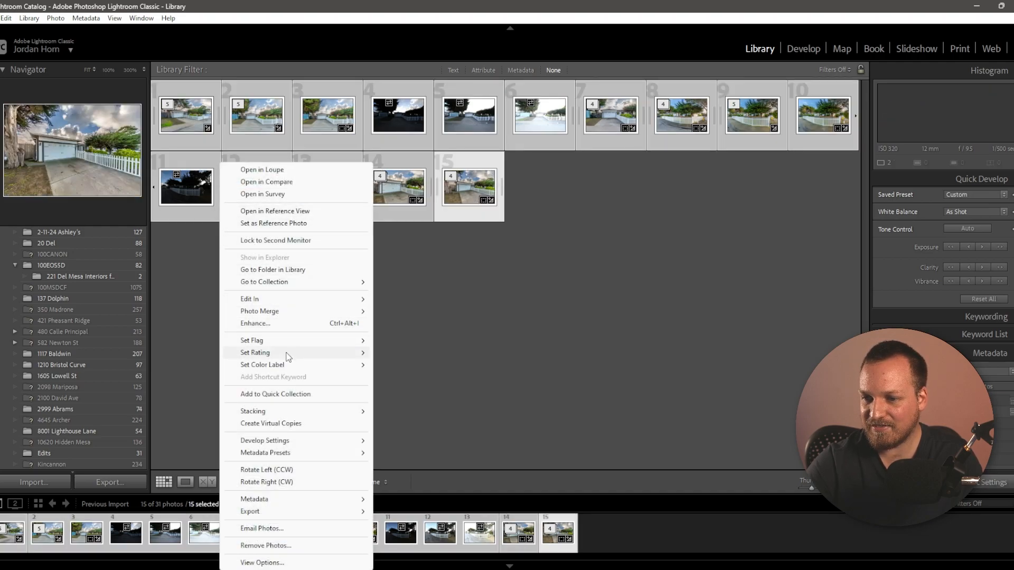
mouse_move(291, 414)
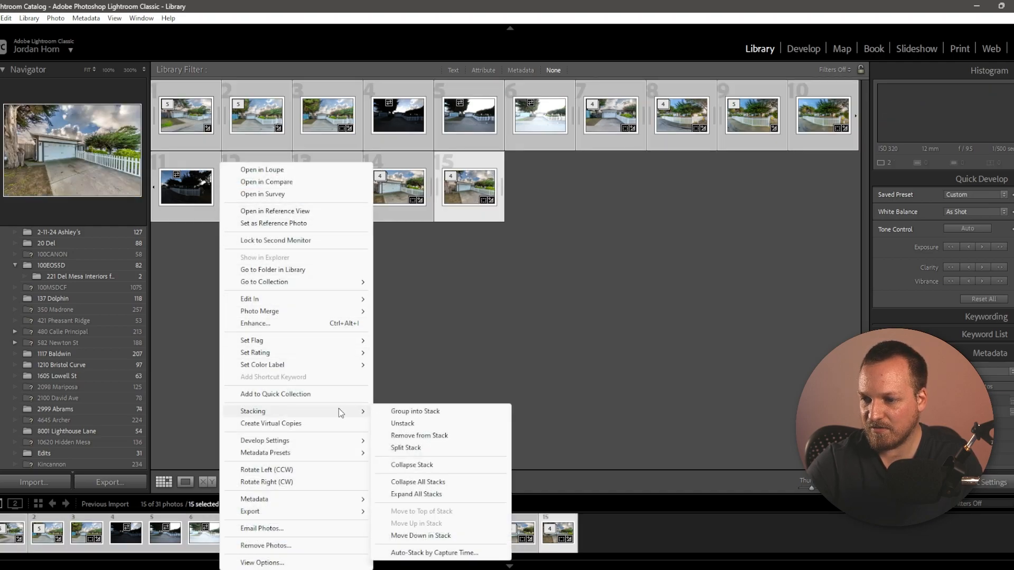
left_click(425, 482)
Set up an export of the selected photos with a subfolder named after the property's street address and the custom file name text Exteriors.
right_click(389, 123)
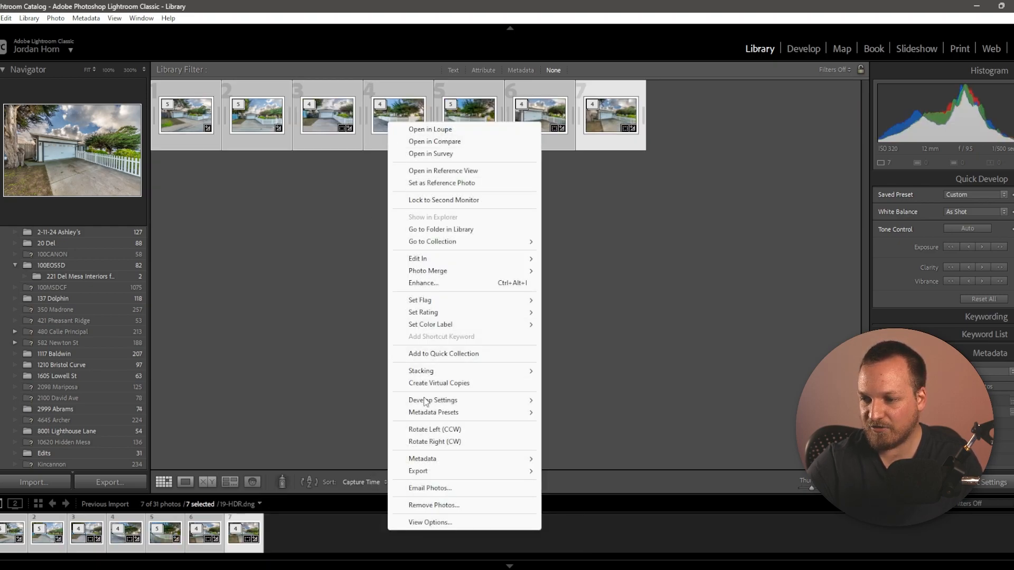
mouse_move(475, 478)
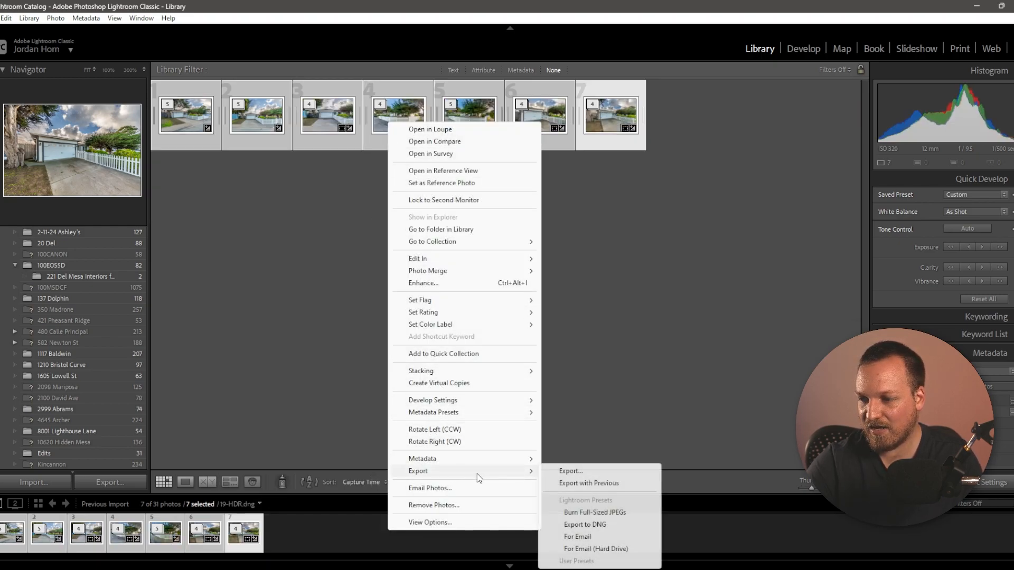
left_click(579, 474)
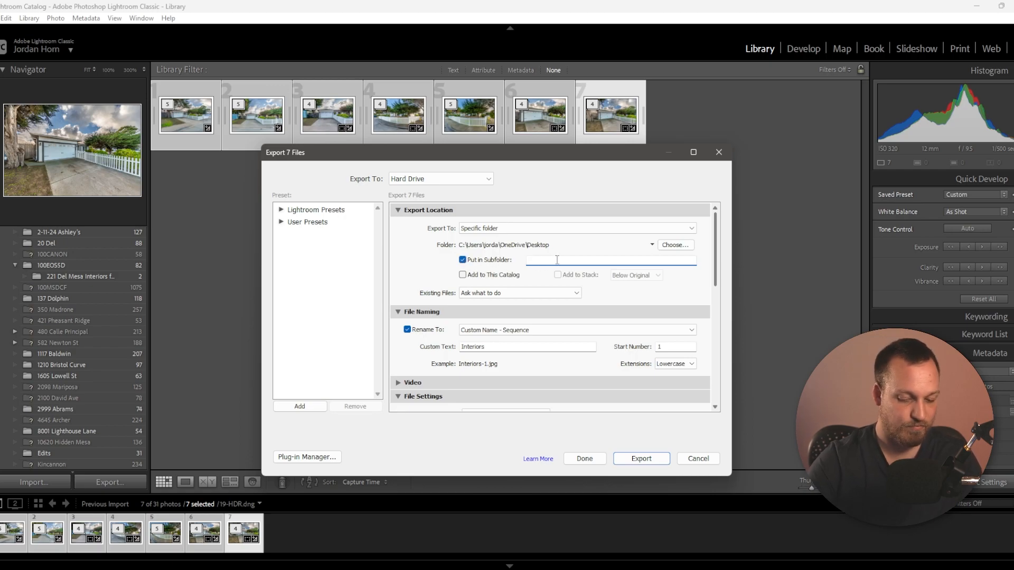
type("123 AbC St")
left_click_drag(716, 250, 718, 275)
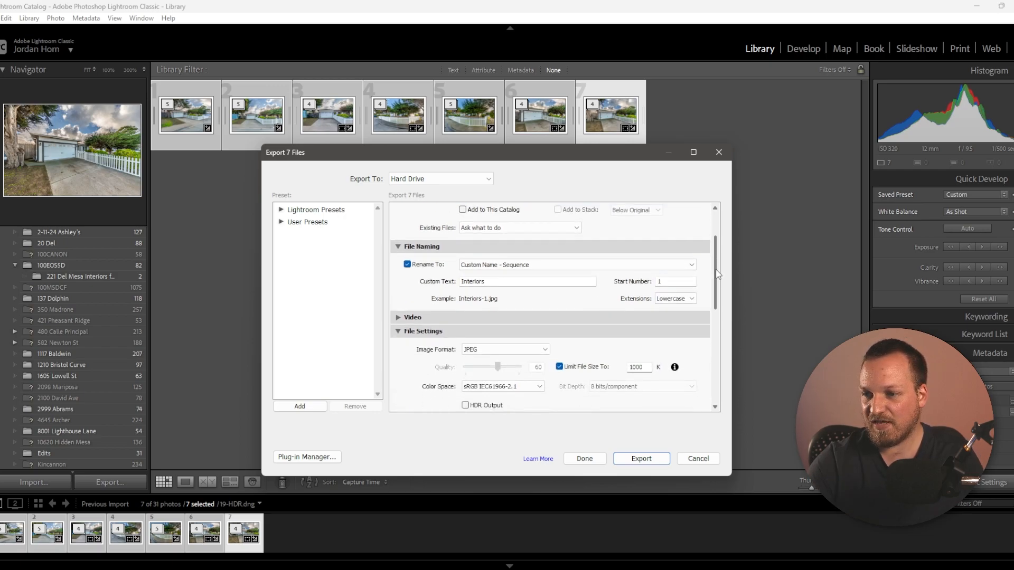
double_click(476, 282)
type("Exteriors")
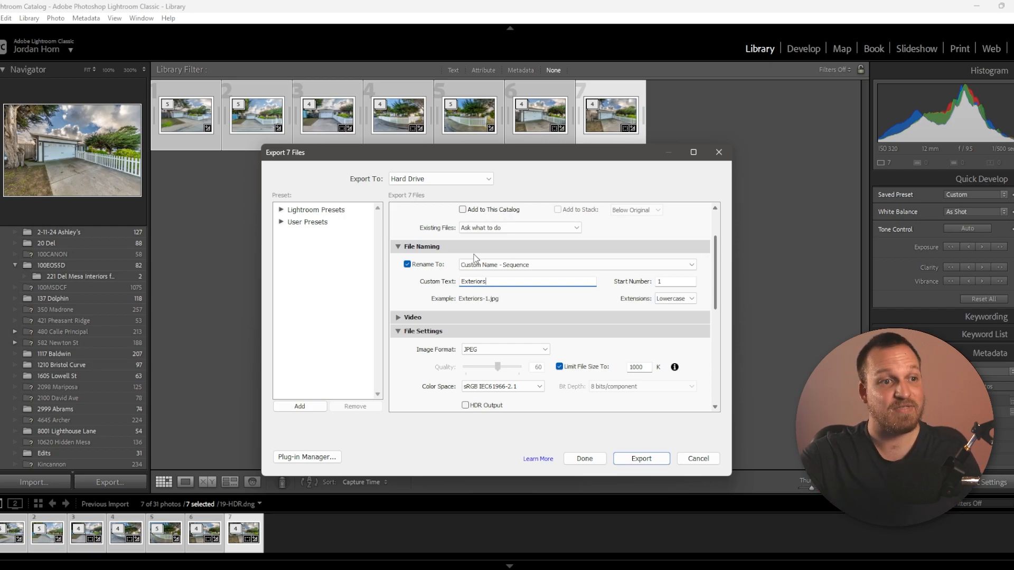
Limit the exported JPEG file size to 3000 K and set the resolution to 300 pixels per inch.
scroll(476, 257, "down", 3)
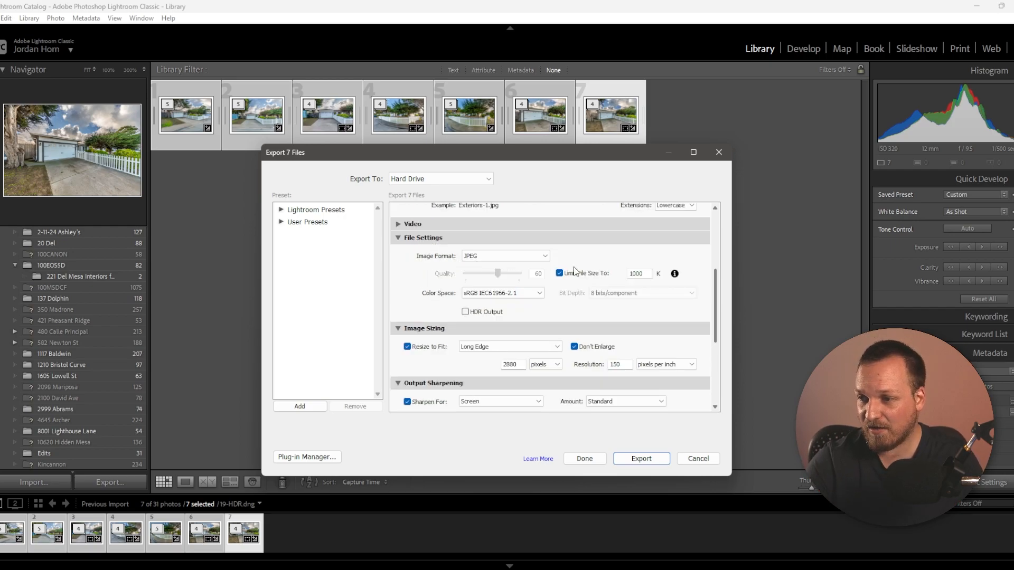
double_click(636, 273)
type("3000")
key("Tab")
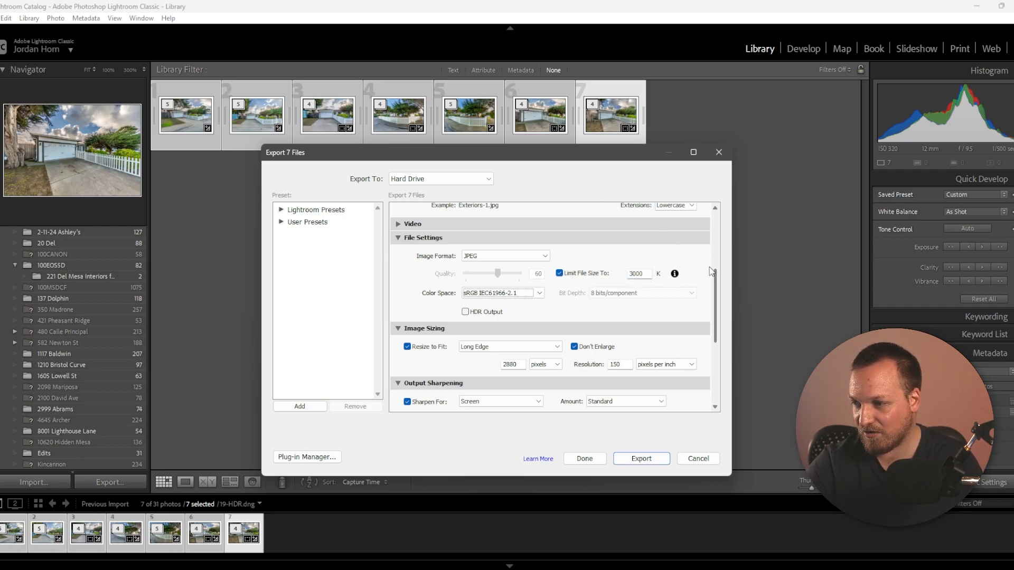
scroll(474, 271, "down", 3)
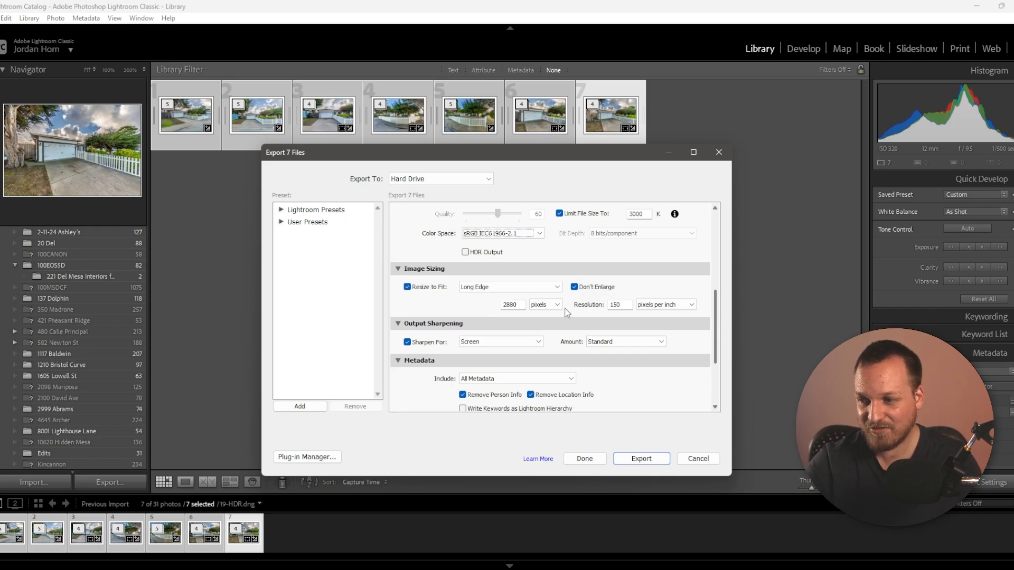
double_click(615, 304)
type("300")
key("Tab")
Review the export's sharpening, metadata, watermark and after-export options, and close the export settings without exporting.
scroll(452, 276, "down", 2)
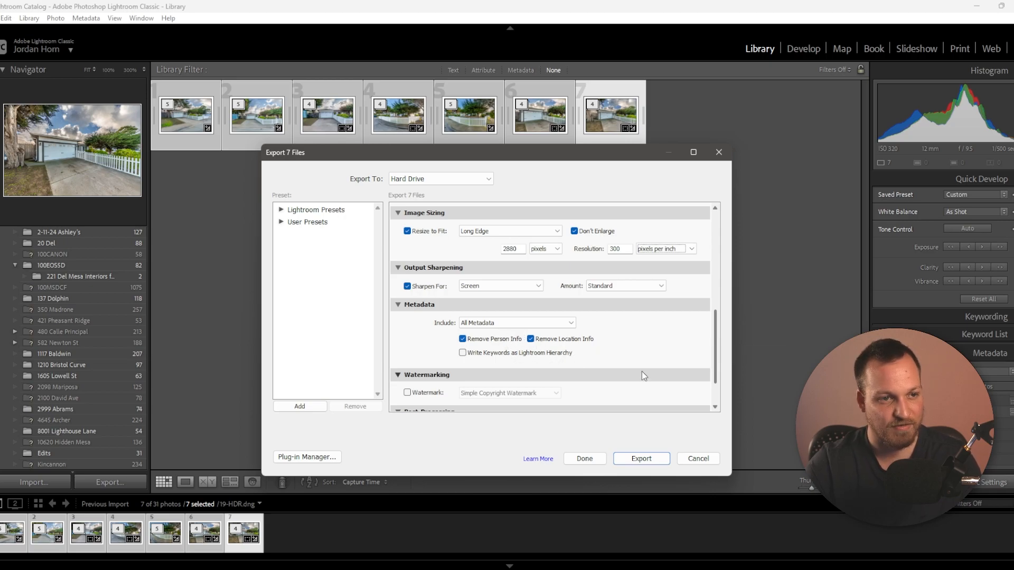
scroll(721, 339, "down", 2)
scroll(720, 340, "up", 2)
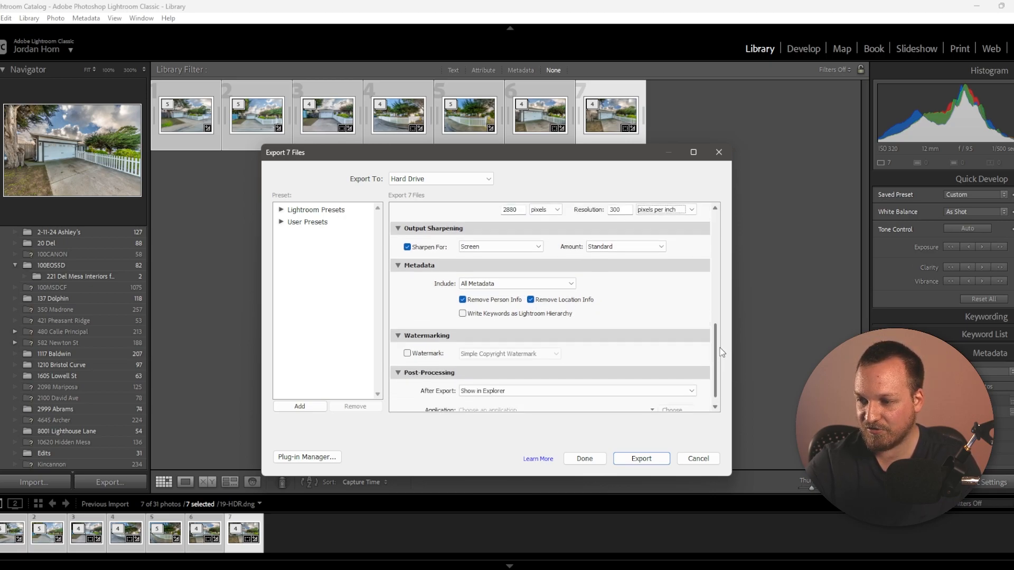
scroll(721, 338, "down", 2)
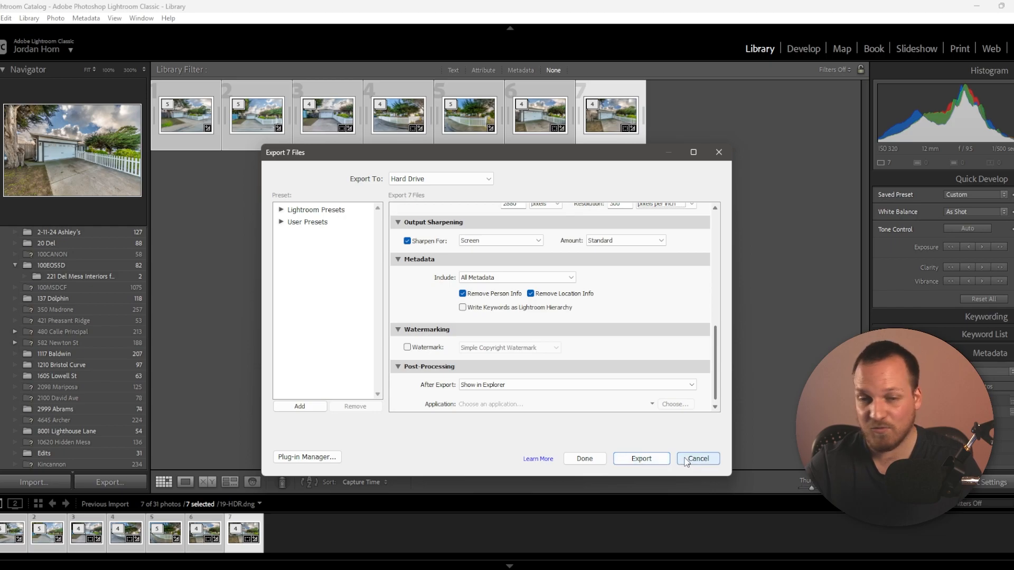
scroll(711, 379, "down", 1)
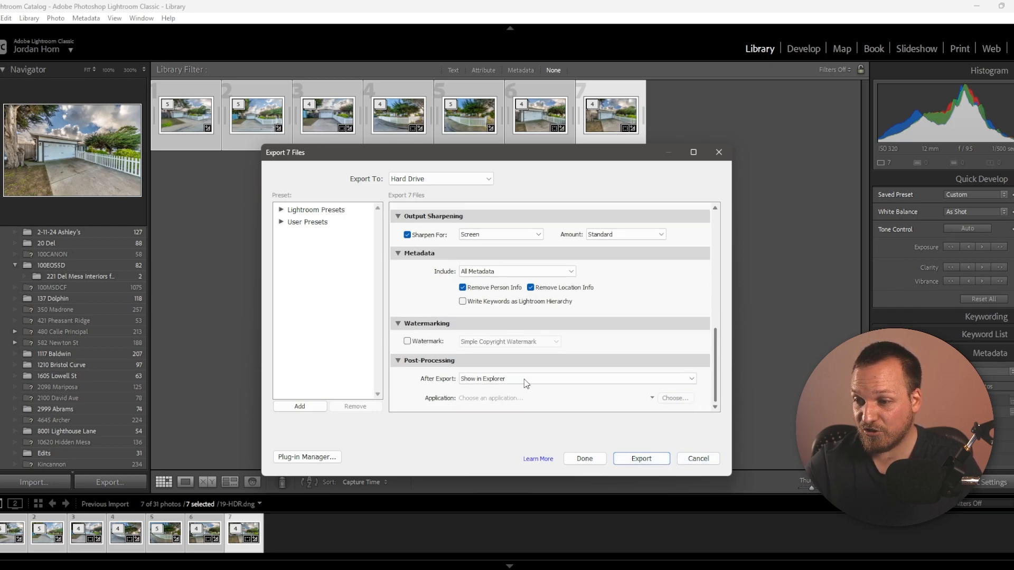
left_click(492, 379)
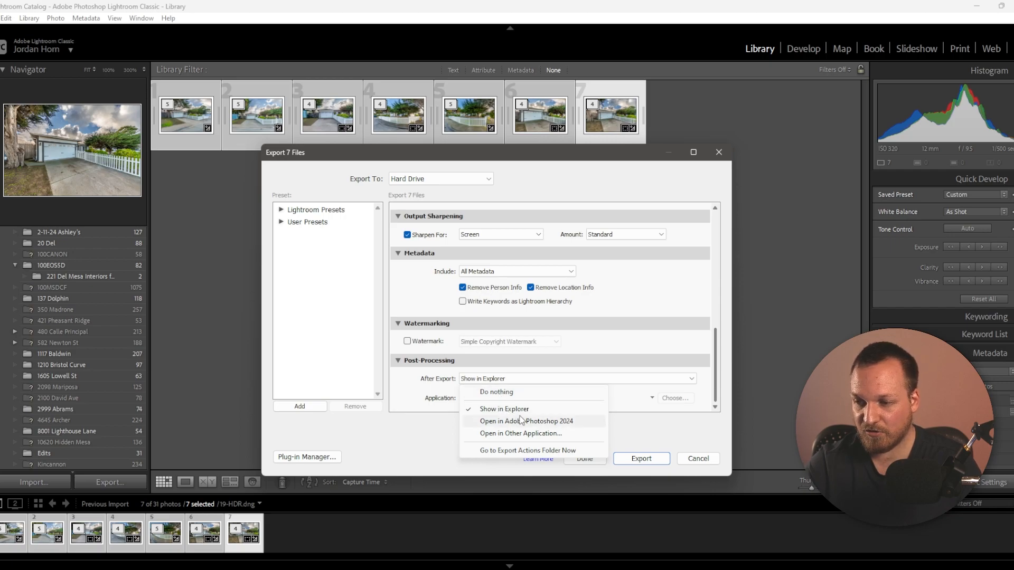
left_click(411, 376)
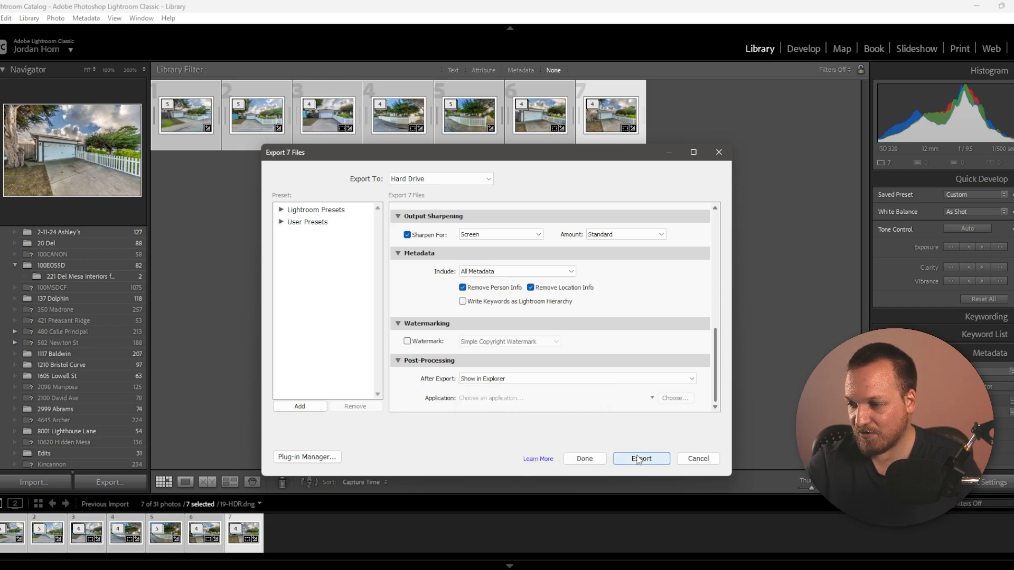
left_click(697, 458)
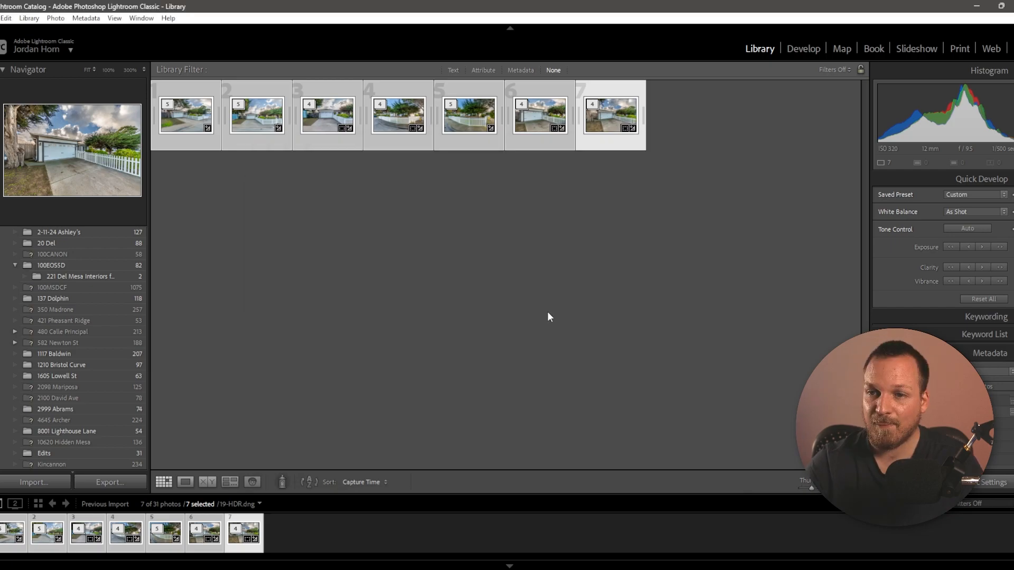